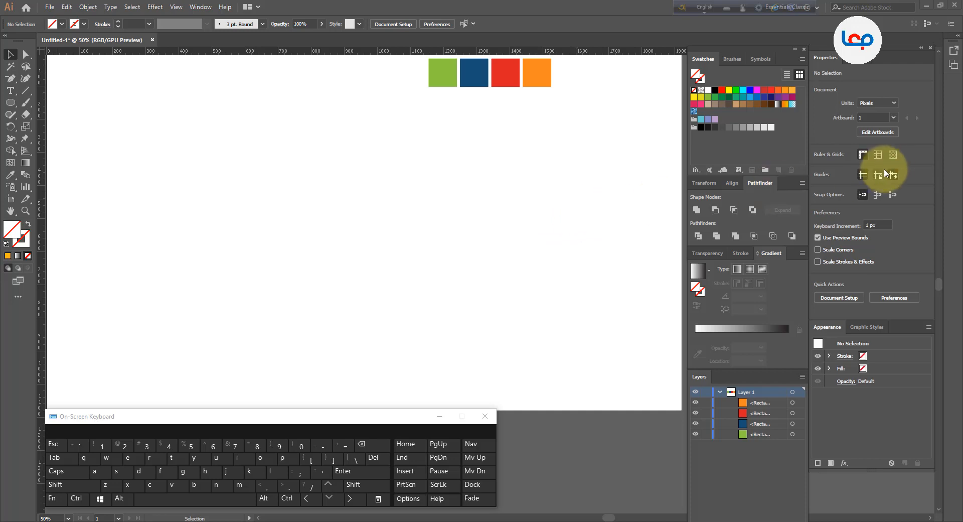
# - Show the document grid over the artboard
pyautogui.click(879, 157)
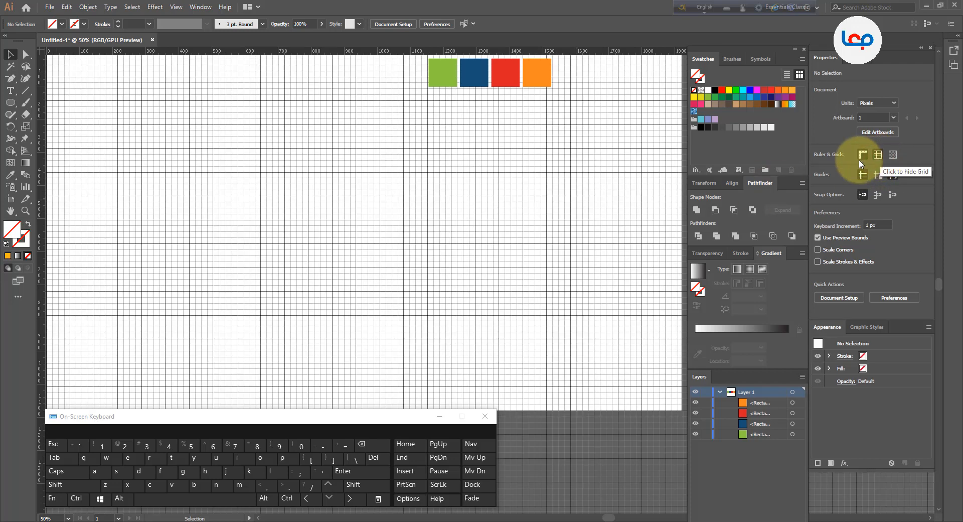
pyautogui.keyDown('alt'); pyautogui.scroll(2, 283, 217); pyautogui.keyUp('alt')
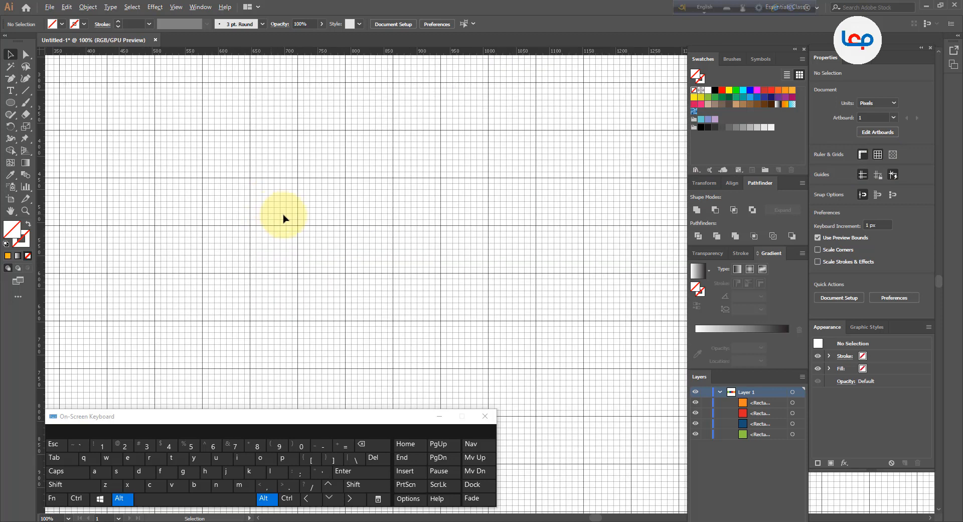
pyautogui.scroll(1, 372, 217)
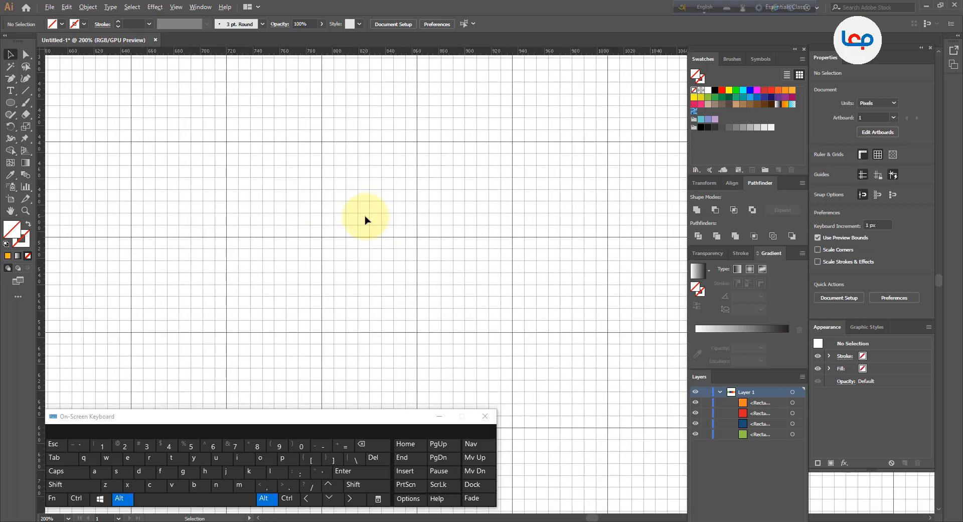
pyautogui.keyDown('alt'); pyautogui.scroll(-3, 304, 216); pyautogui.keyUp('alt')
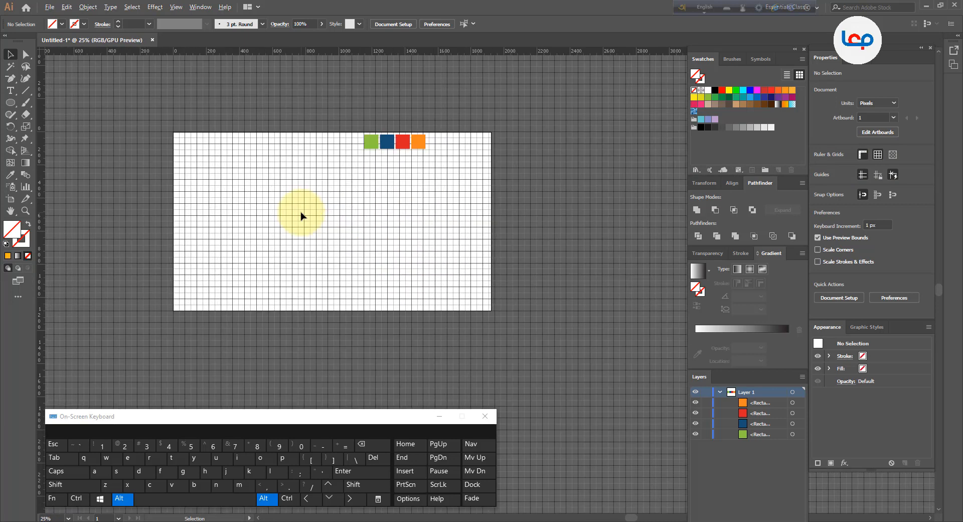
pyautogui.keyDown('alt'); pyautogui.scroll(1, 301, 216); pyautogui.keyUp('alt')
pyautogui.keyDown('alt'); pyautogui.scroll(5, 303, 215); pyautogui.keyUp('alt')
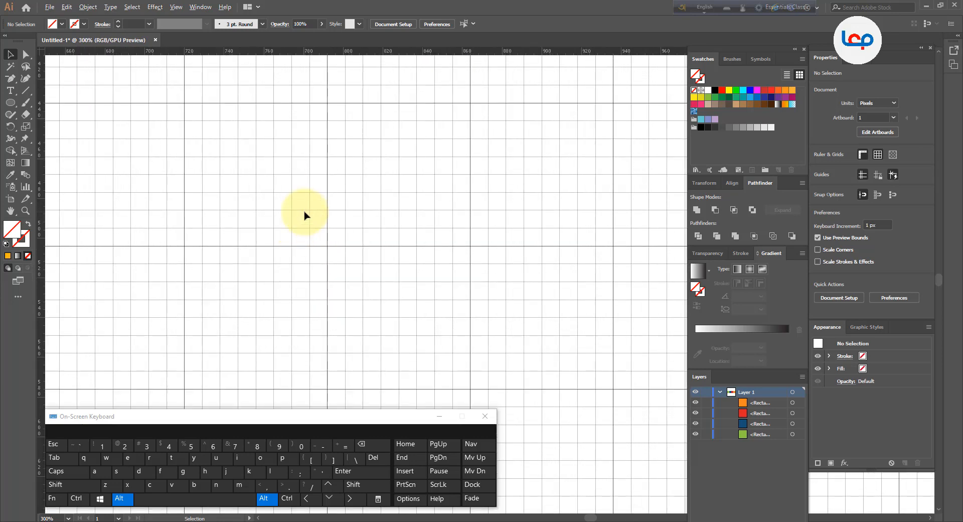
pyautogui.keyDown('alt'); pyautogui.scroll(-1, 305, 218); pyautogui.keyUp('alt')
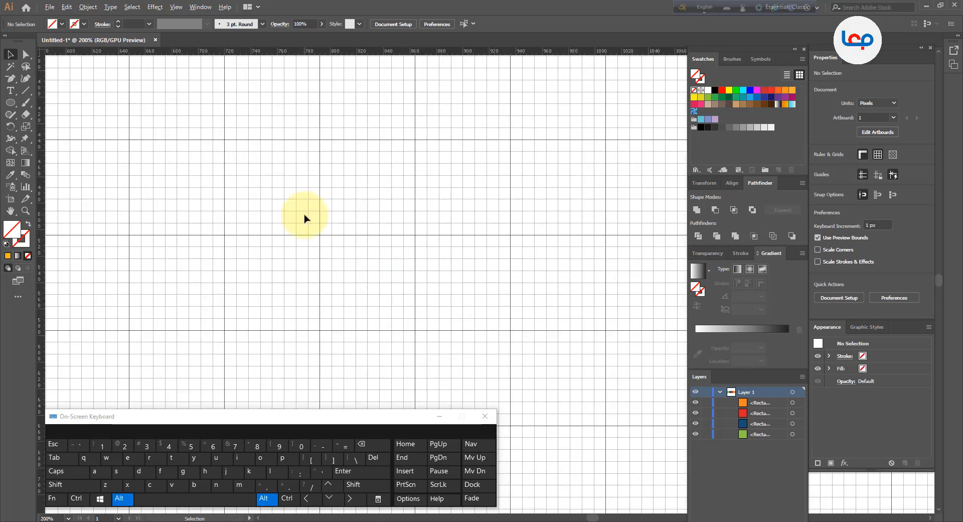
pyautogui.moveTo(338, 245); pyautogui.dragTo(318, 236)
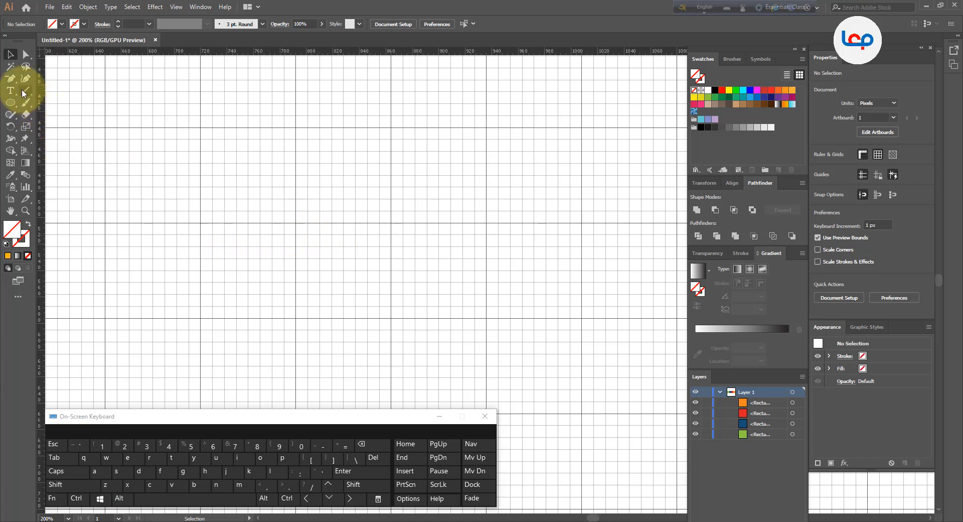
# - Start a new path with the Curvature tool, placing its first anchor at about X 791 px, Y 431 px
pyautogui.moveTo(13, 82); pyautogui.dragTo(45, 83)
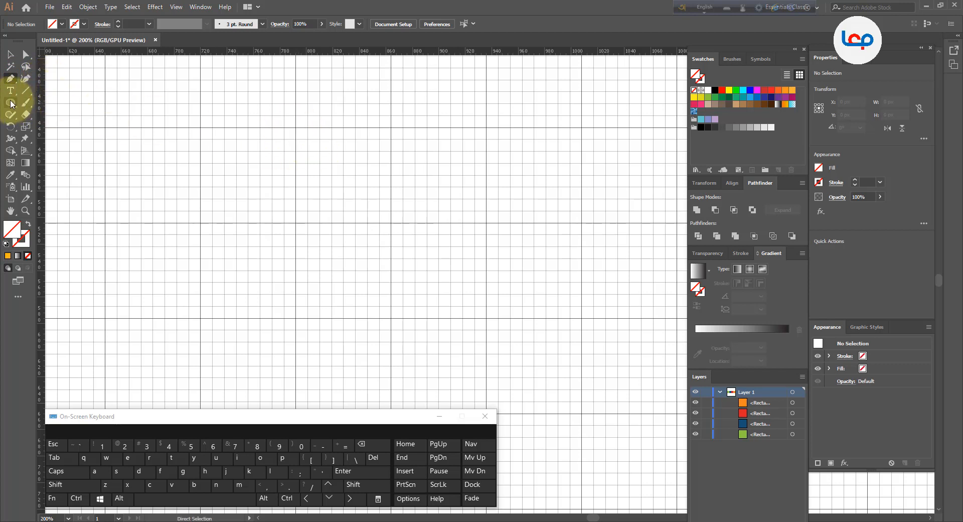
pyautogui.click(25, 79)
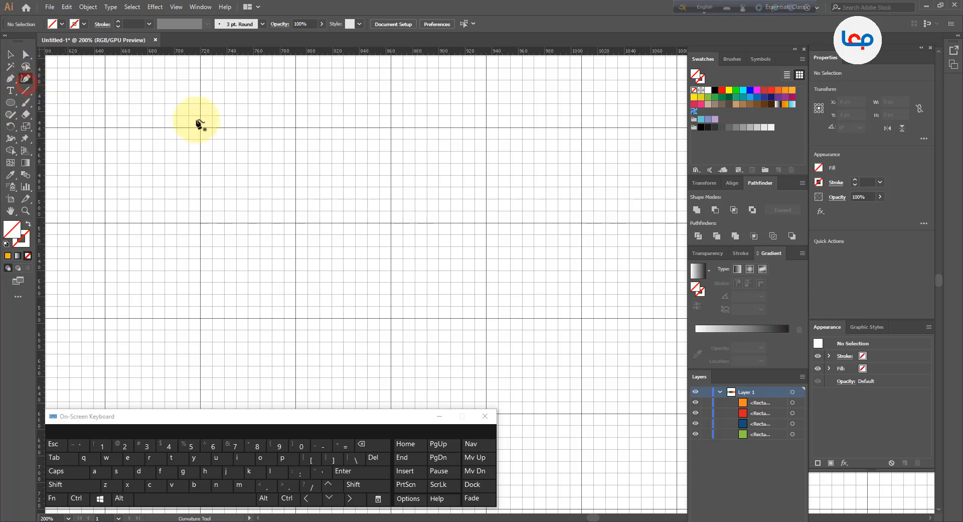
pyautogui.click(295, 126)
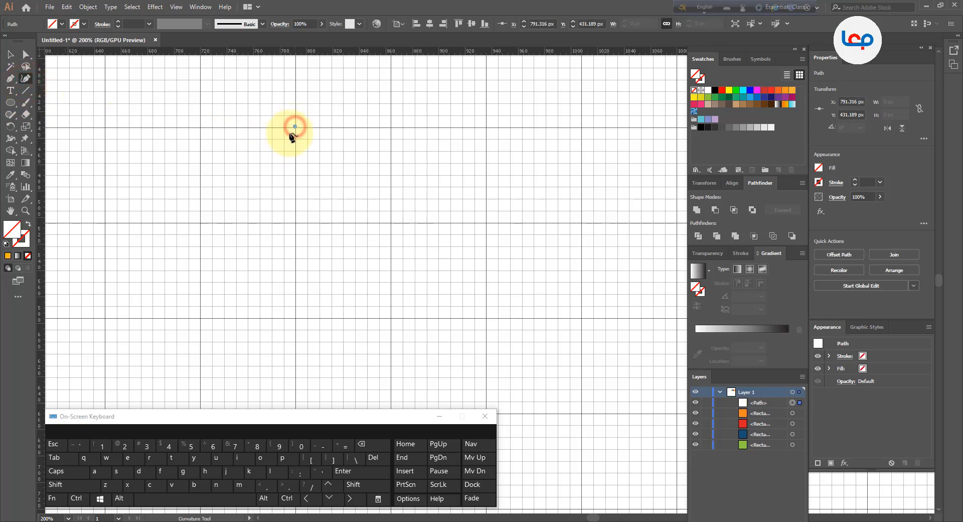
pyautogui.click(201, 220)
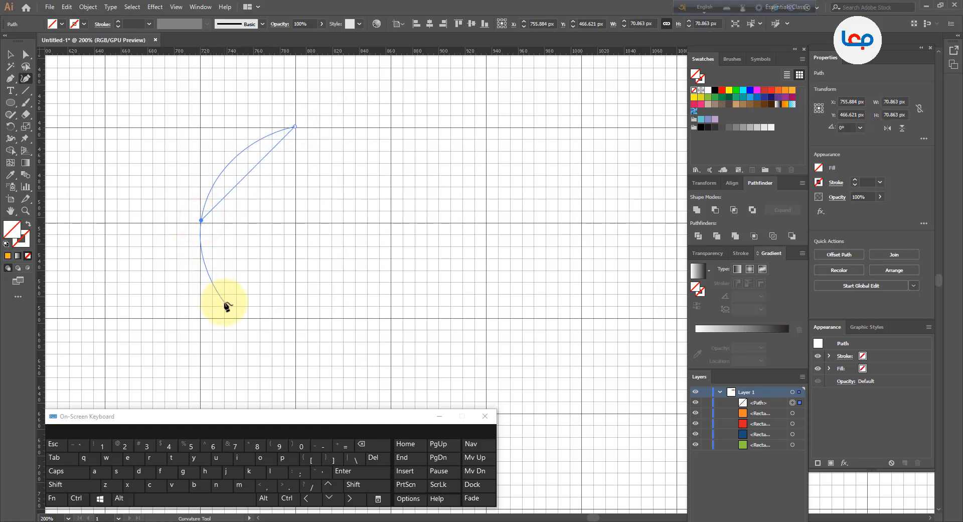
pyautogui.press('Escape')
pyautogui.hotkey('ctrl', 'z')
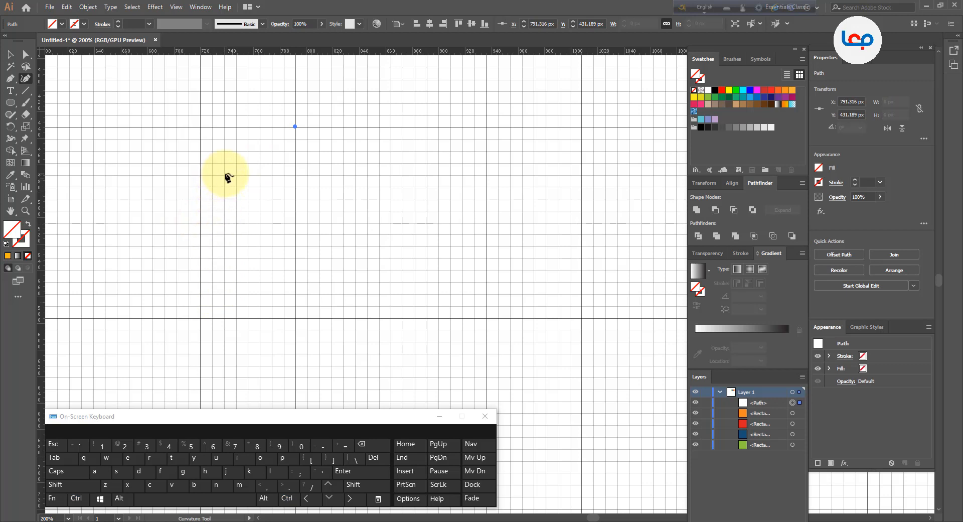
# - Curve the path downward from its first anchor by adding an upper-left and a lower-left anchor, spanning about 66 by 126 px
pyautogui.click(226, 174)
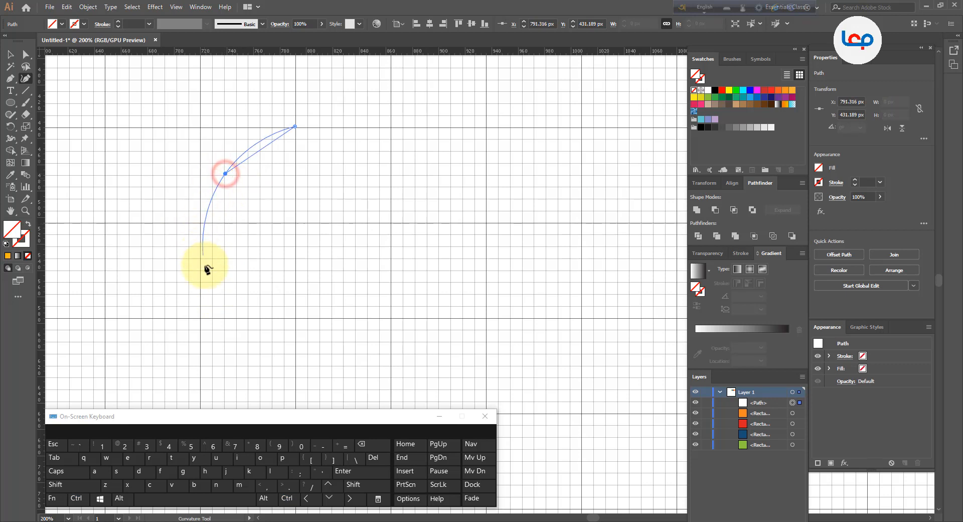
pyautogui.click(224, 293)
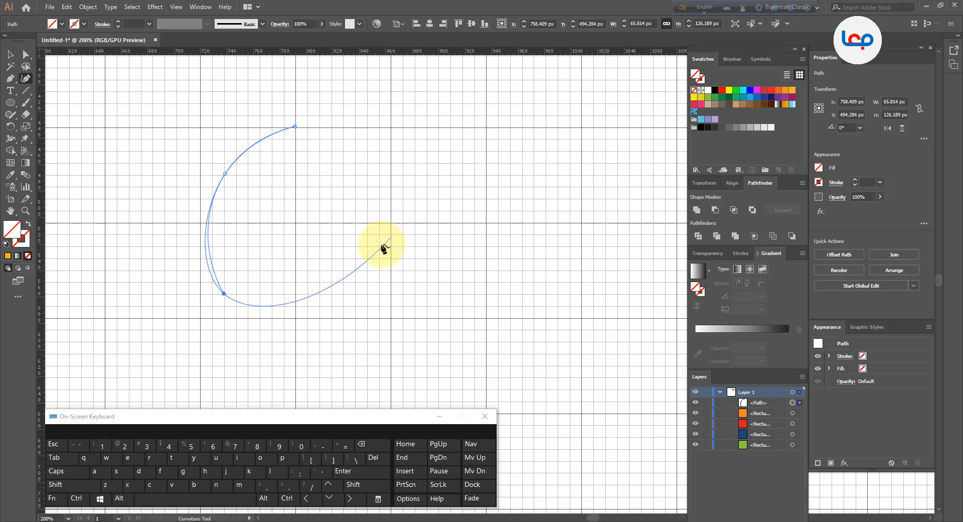
pyautogui.click(343, 271)
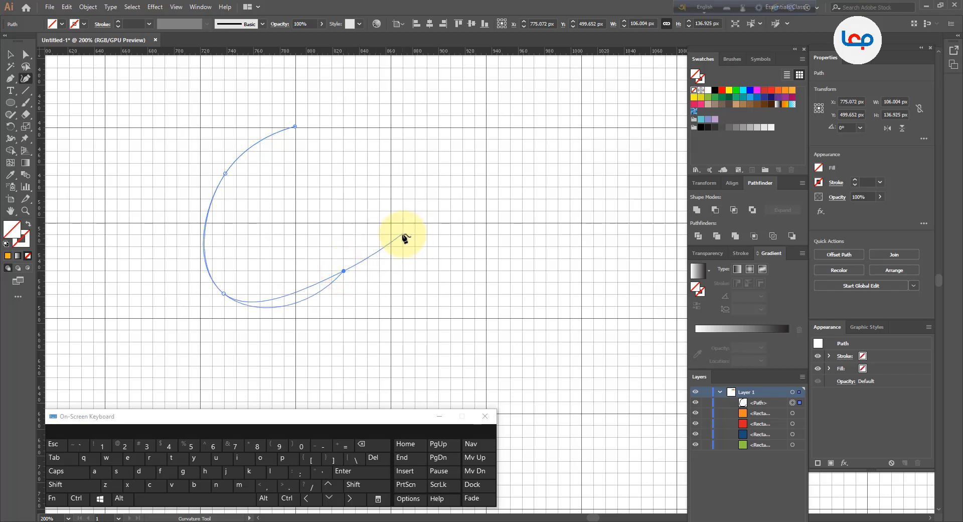
pyautogui.click(440, 254)
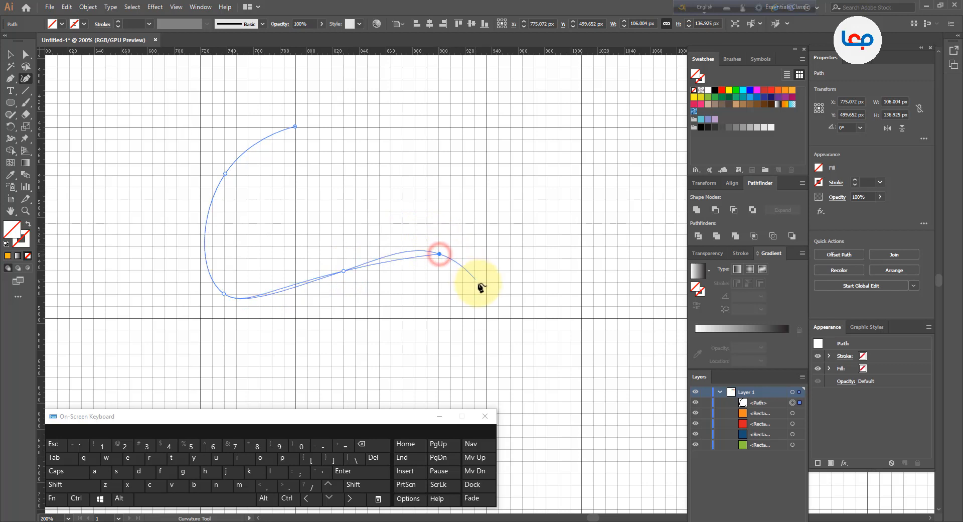
pyautogui.hotkey('ctrl', 'z')
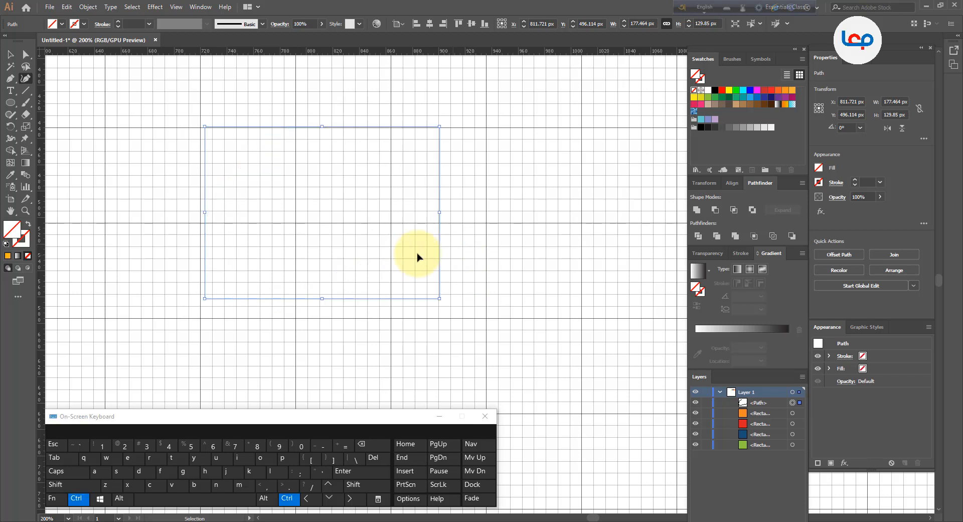
pyautogui.hotkey('ctrl', 'z')
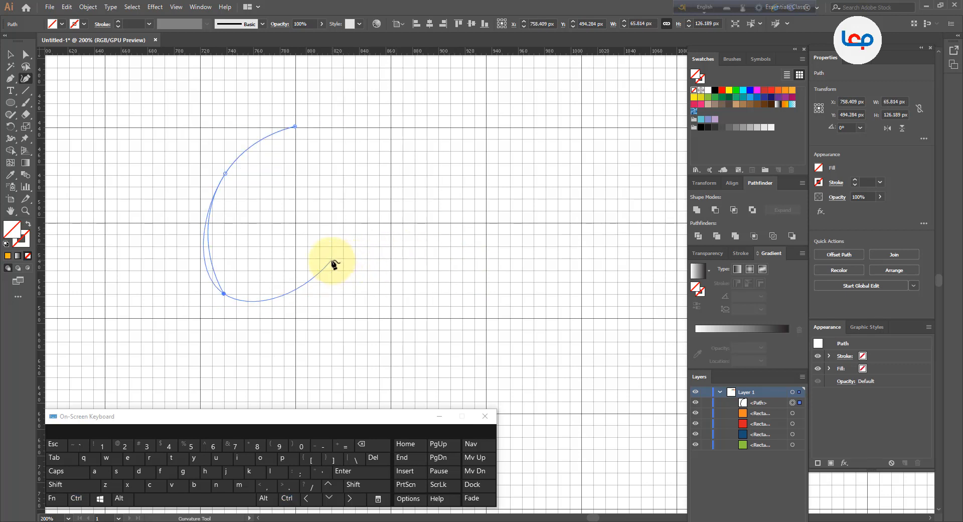
# - Continue the curved path to a right-hand tip and back along the inner side, closing it as a boomerang shape about 179 by 128 px
pyautogui.click(332, 259)
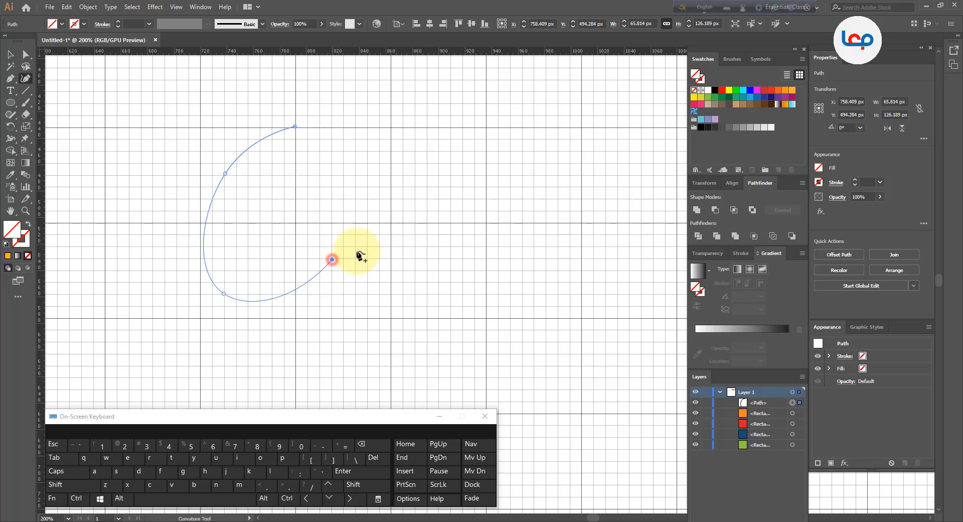
pyautogui.click(441, 247)
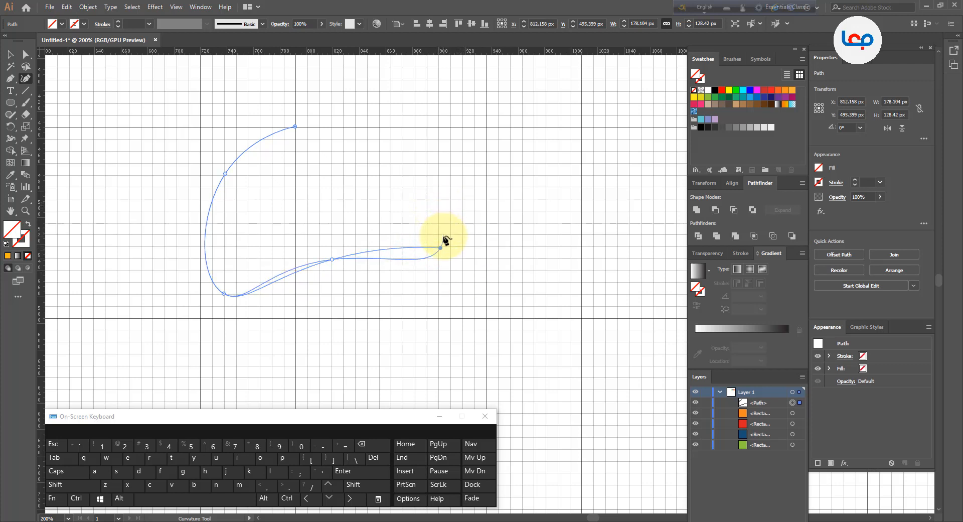
pyautogui.click(382, 203)
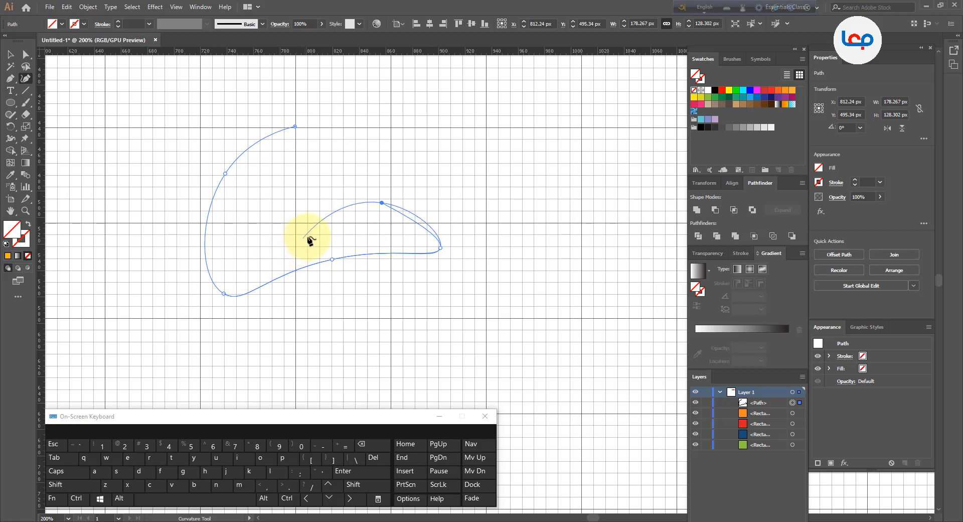
pyautogui.click(319, 231)
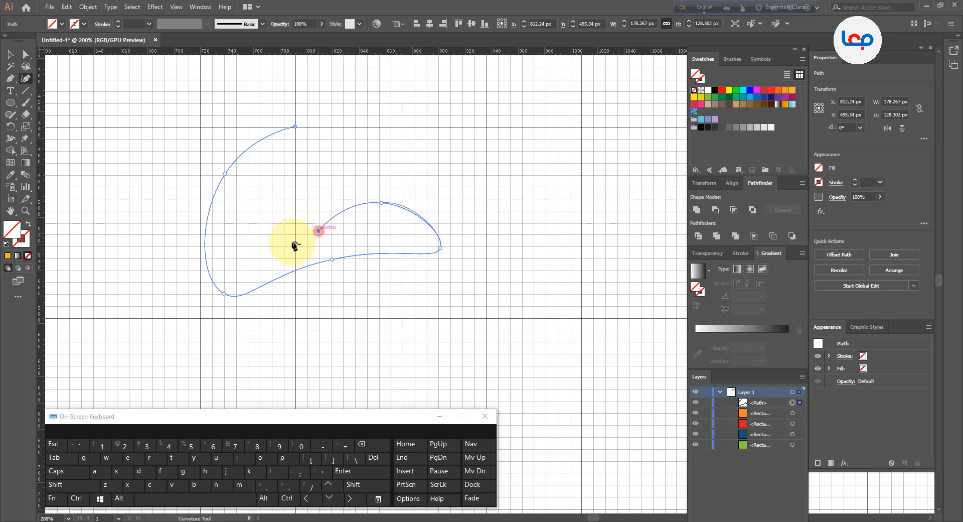
pyautogui.click(253, 244)
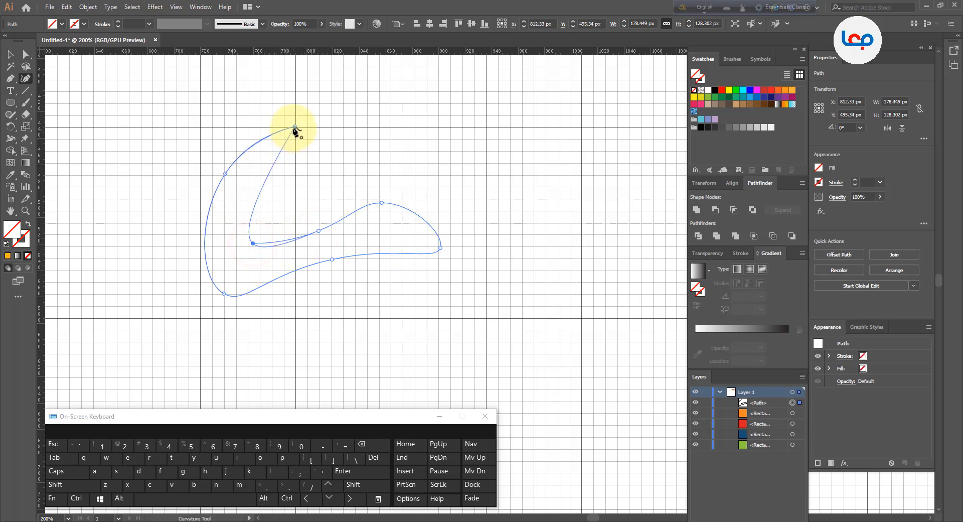
pyautogui.click(295, 127)
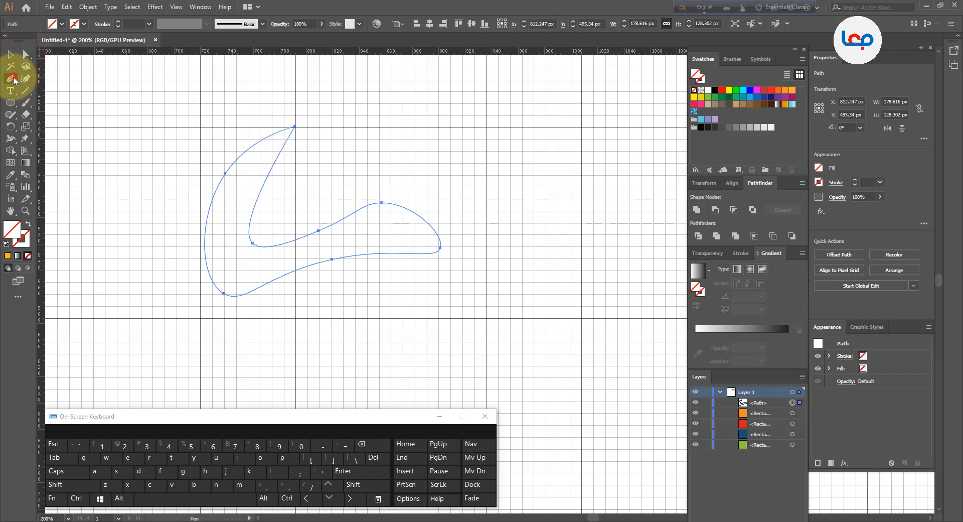
# - Convert the anchors at the shape's upper tip and right tip into sharp corners with the Anchor Point tool
pyautogui.moveTo(10, 79); pyautogui.dragTo(50, 115)
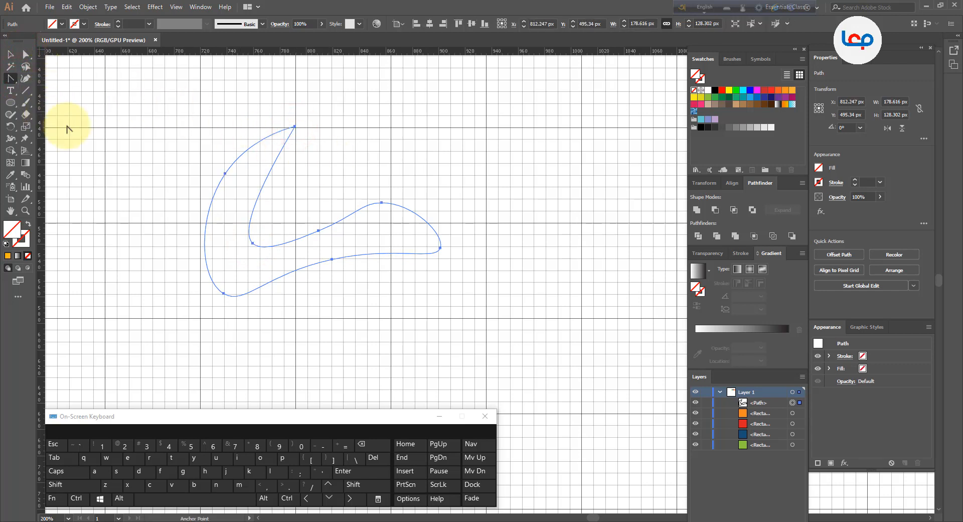
pyautogui.click(295, 126)
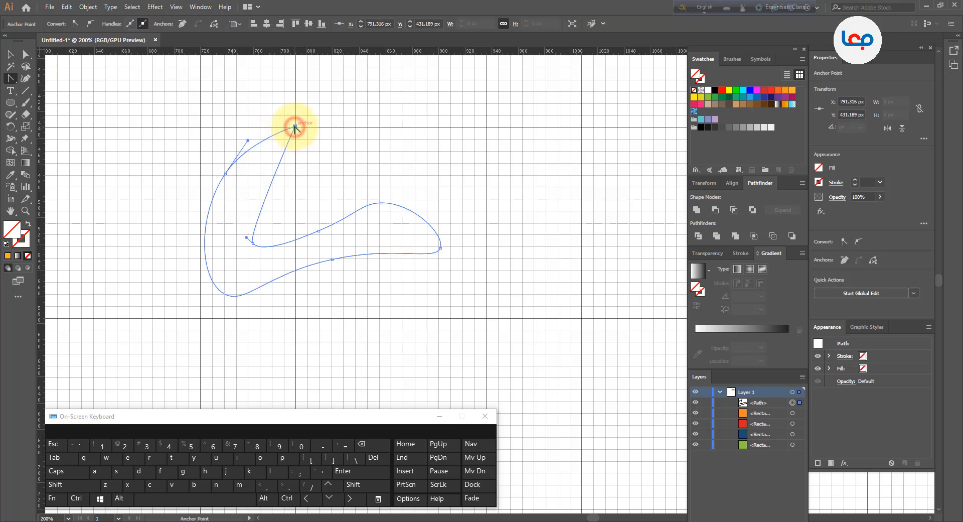
pyautogui.click(440, 248)
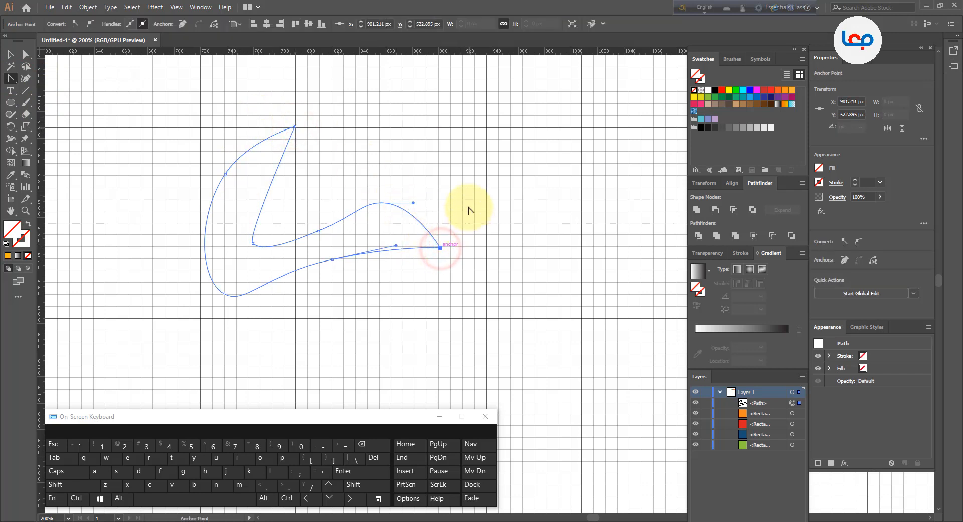
# - Lengthen the upper direction handle of the inner bend's anchor so the upper inner edge curves outward more
pyautogui.click(26, 53)
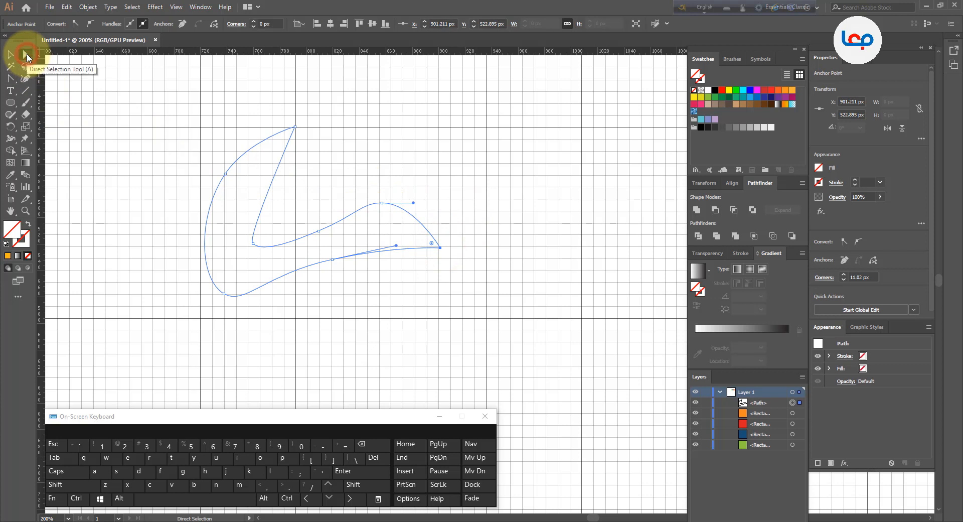
pyautogui.click(254, 244)
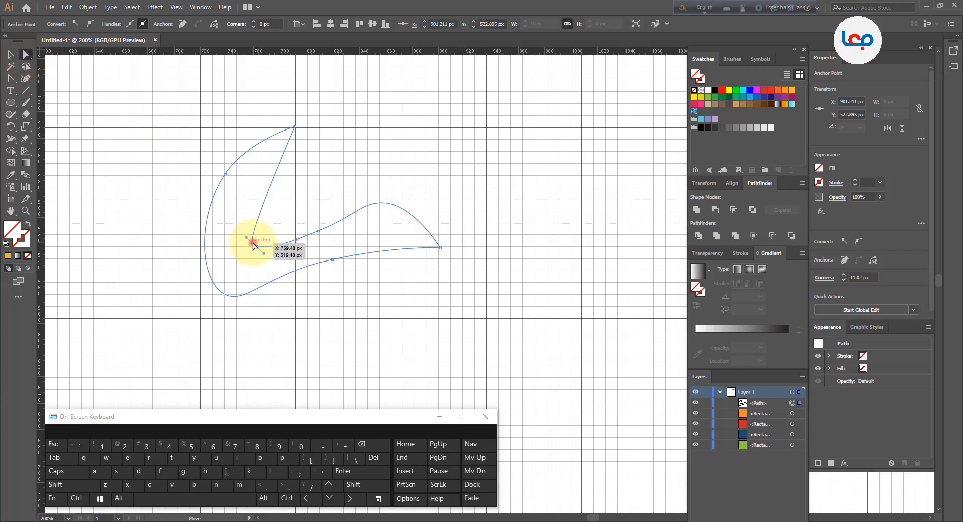
pyautogui.moveTo(246, 237); pyautogui.dragTo(221, 211)
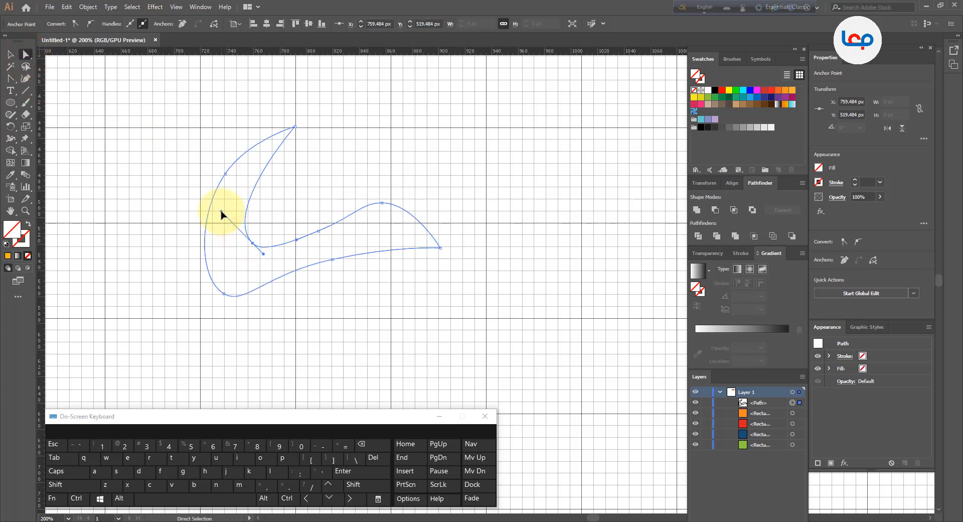
# - Reshape the lower outer edge with the handles of its lower-left and middle anchors, moving the lower-left anchor to about X 736, Y 562 px
pyautogui.click(224, 294)
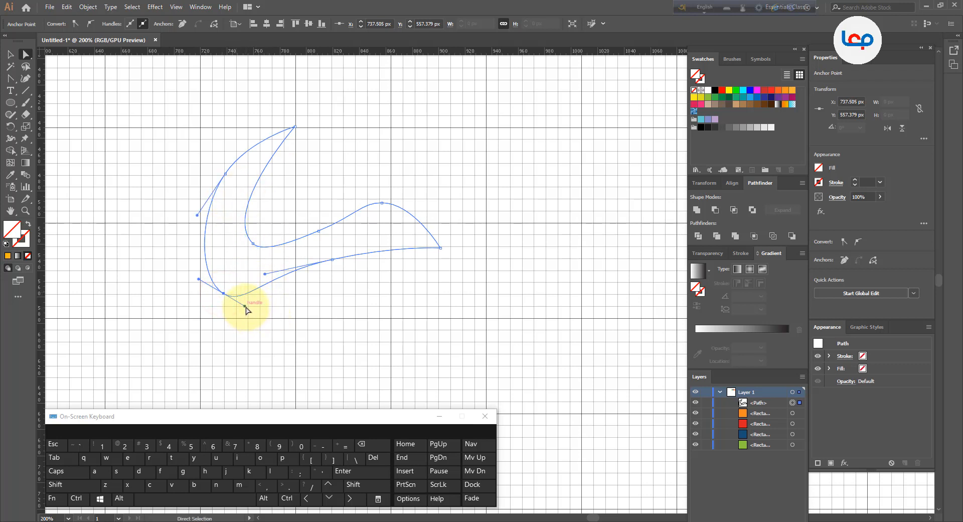
pyautogui.moveTo(245, 306); pyautogui.dragTo(289, 316)
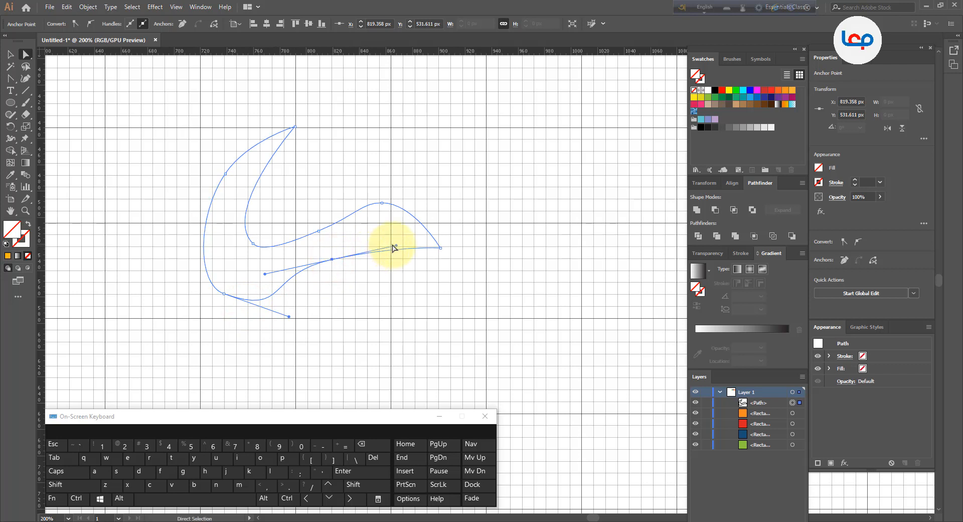
pyautogui.moveTo(397, 247); pyautogui.dragTo(394, 227)
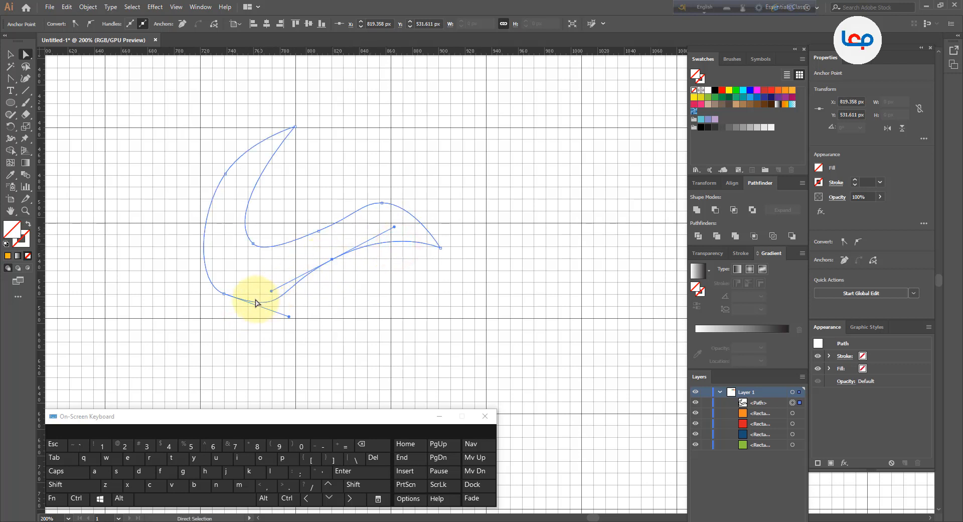
pyautogui.moveTo(224, 294); pyautogui.dragTo(265, 298)
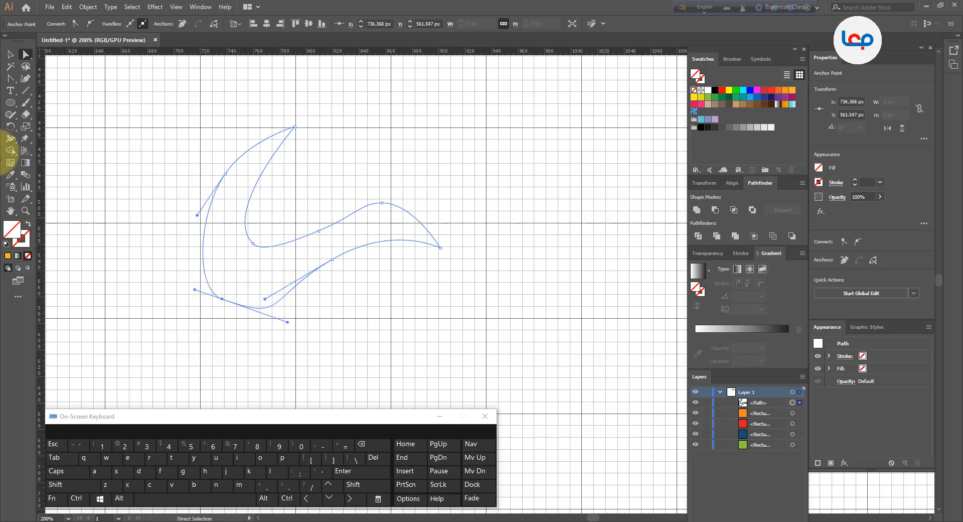
# - Delete the lower-left anchor and smooth the lower outer edge with the neighbouring handles, moving the lower middle anchor to about X 820, Y 540 px
pyautogui.moveTo(12, 80); pyautogui.dragTo(55, 107)
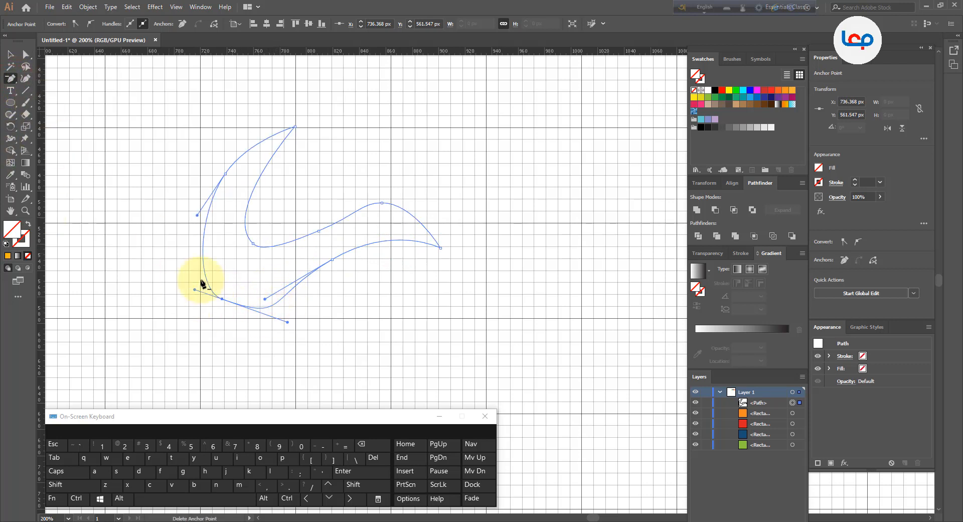
pyautogui.click(222, 299)
pyautogui.click(25, 53)
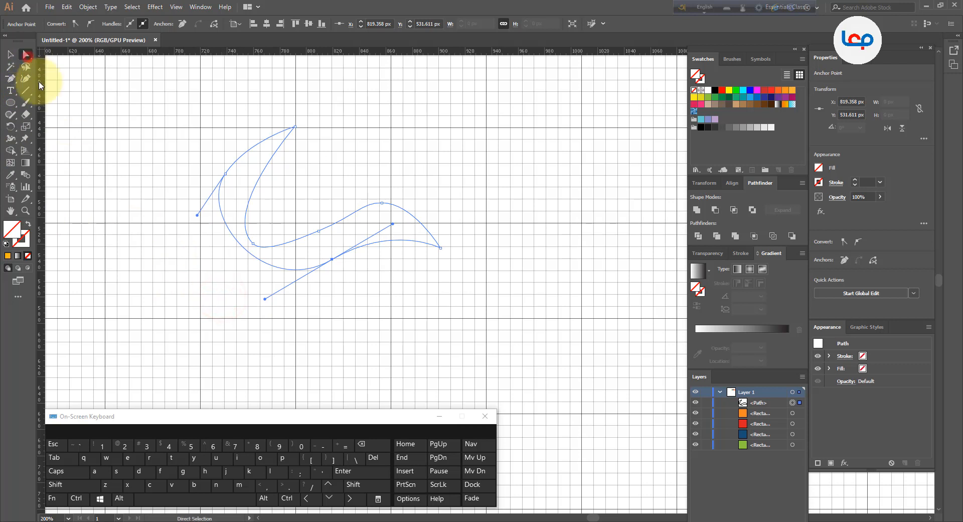
pyautogui.moveTo(197, 214); pyautogui.dragTo(176, 286)
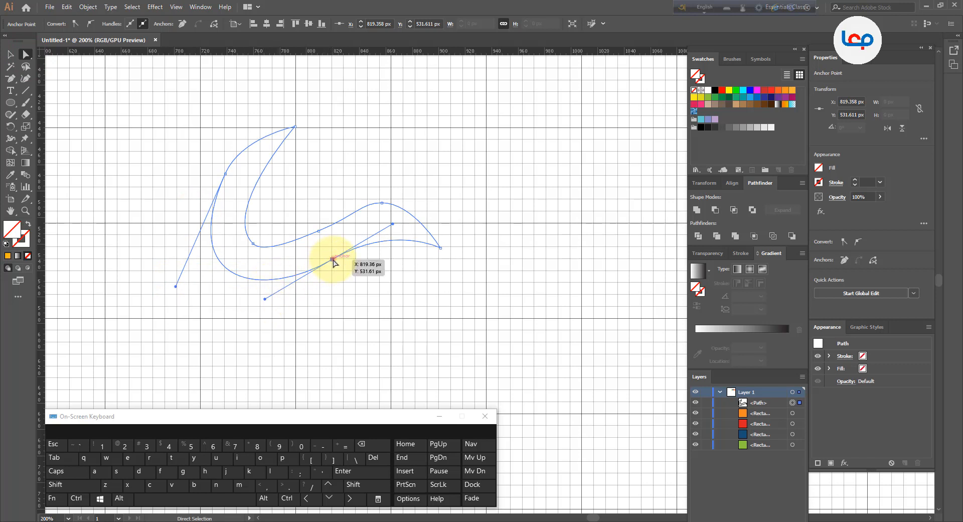
pyautogui.moveTo(333, 259); pyautogui.dragTo(333, 270)
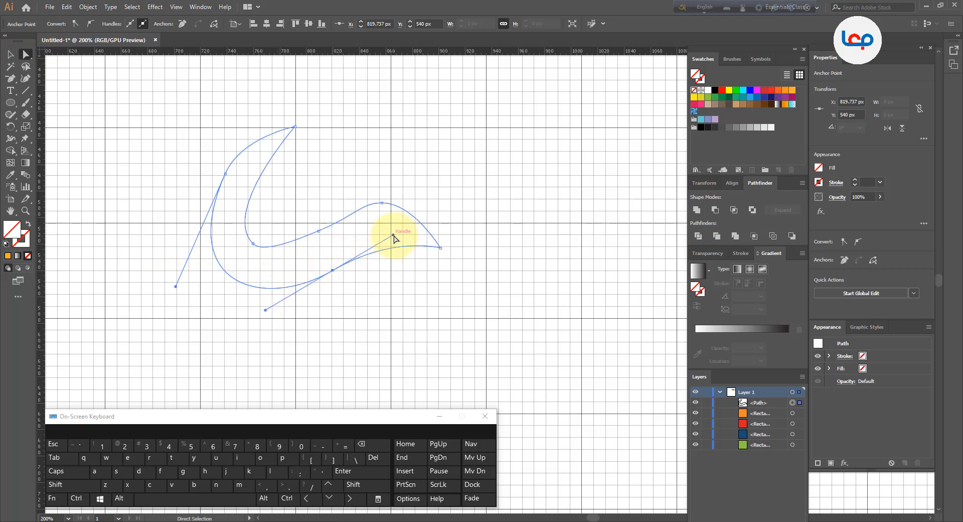
pyautogui.moveTo(393, 234); pyautogui.dragTo(393, 227)
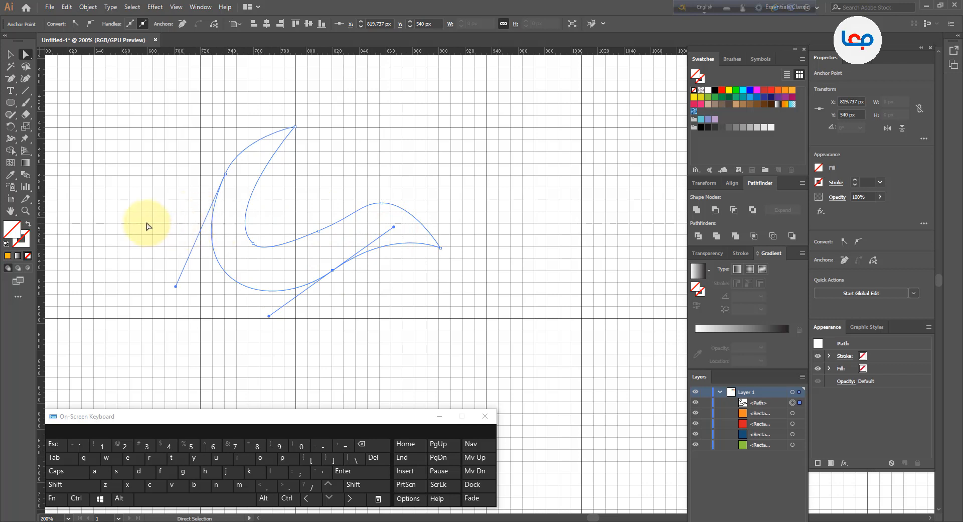
# - Fill the closed shape with the yellow swatch
pyautogui.click(701, 97)
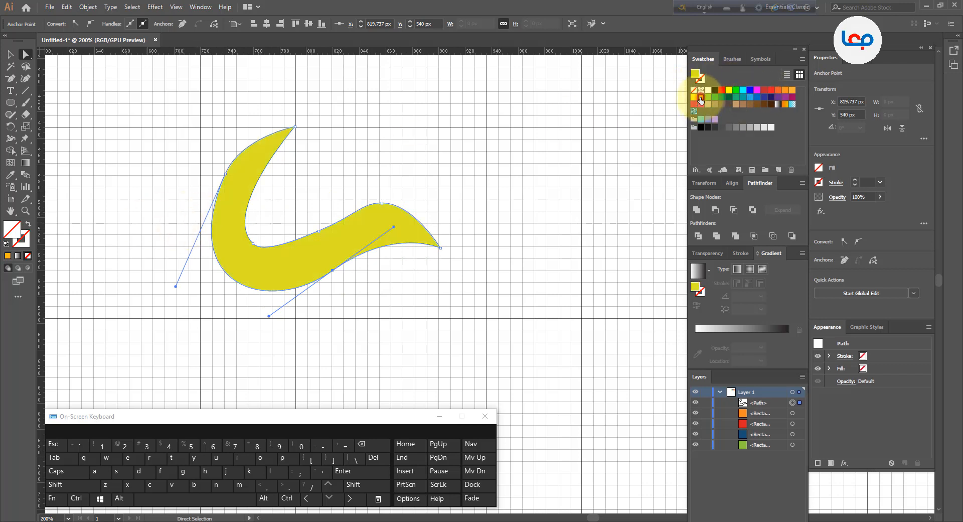
pyautogui.scroll(1, 285, 160)
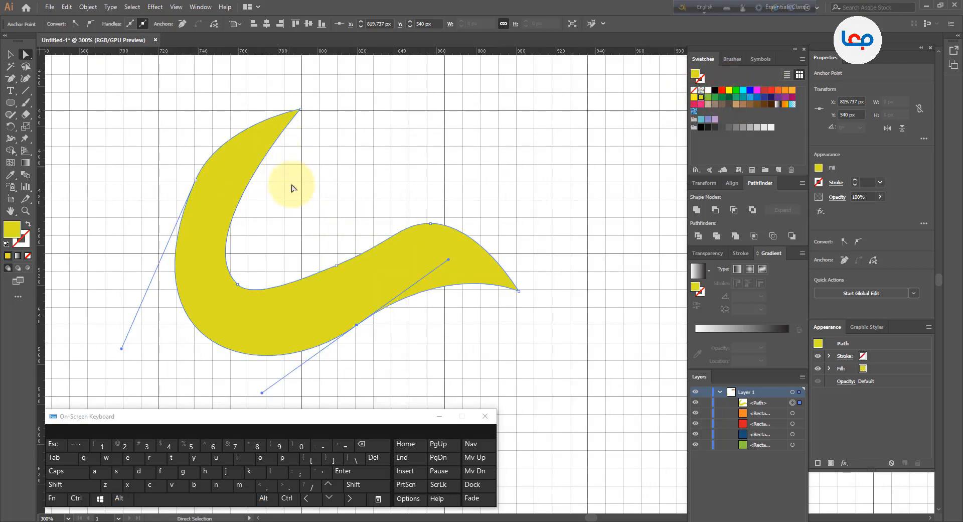
# - Stretch the shape's right end outward and move the lower edge's middle anchor to about X 815, Y 550 px
pyautogui.click(315, 170)
pyautogui.moveTo(287, 392); pyautogui.dragTo(285, 389)
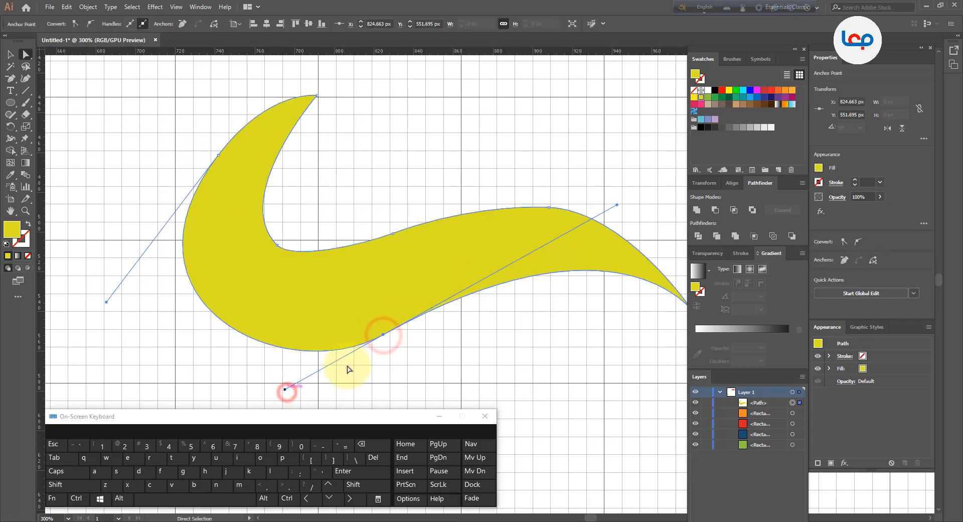
pyautogui.moveTo(383, 334); pyautogui.dragTo(364, 331)
# - Delete the anchor at the crest of the upper right edge and lengthen the right handle of the upper edge's middle anchor to restore the curve
pyautogui.click(548, 208)
pyautogui.scroll(-1, 442, 229)
pyautogui.scroll(1, 651, 166)
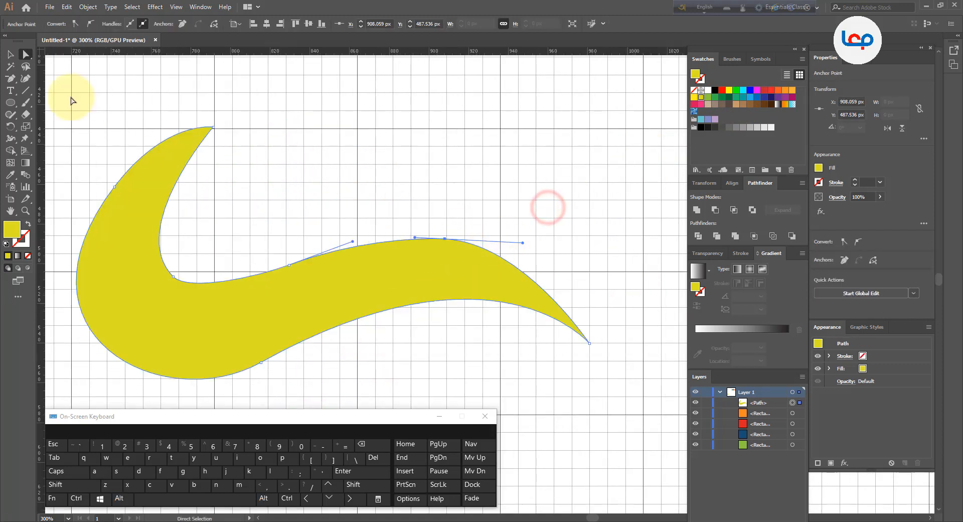
pyautogui.click(11, 78)
pyautogui.click(444, 238)
pyautogui.click(30, 57)
pyautogui.moveTo(352, 242); pyautogui.dragTo(499, 205)
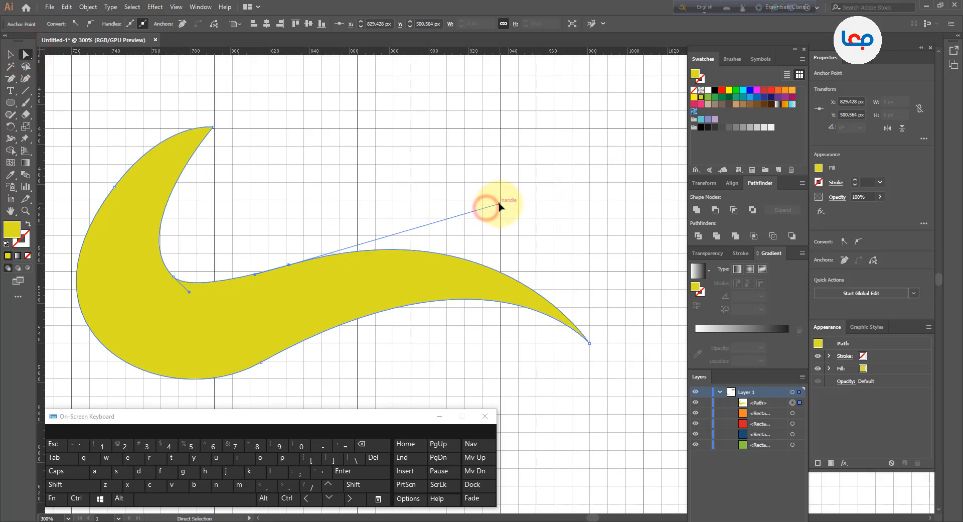
# - Delete the inner bend's anchor and round the bend by extending the left handle of the upper edge's middle anchor
pyautogui.click(260, 362)
pyautogui.scroll(-1, 354, 334)
pyautogui.click(226, 389)
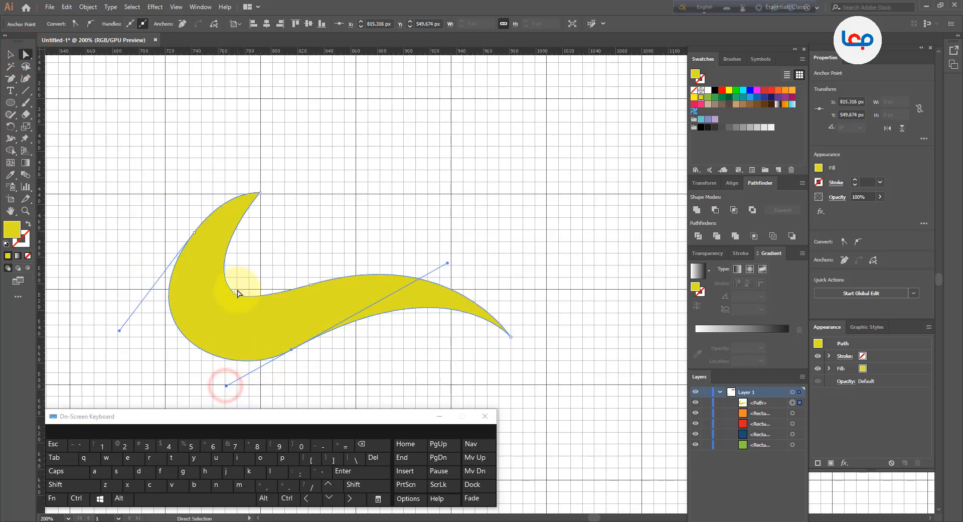
pyautogui.click(233, 291)
pyautogui.scroll(1, 245, 252)
pyautogui.click(10, 79)
pyautogui.click(228, 312)
pyautogui.click(26, 54)
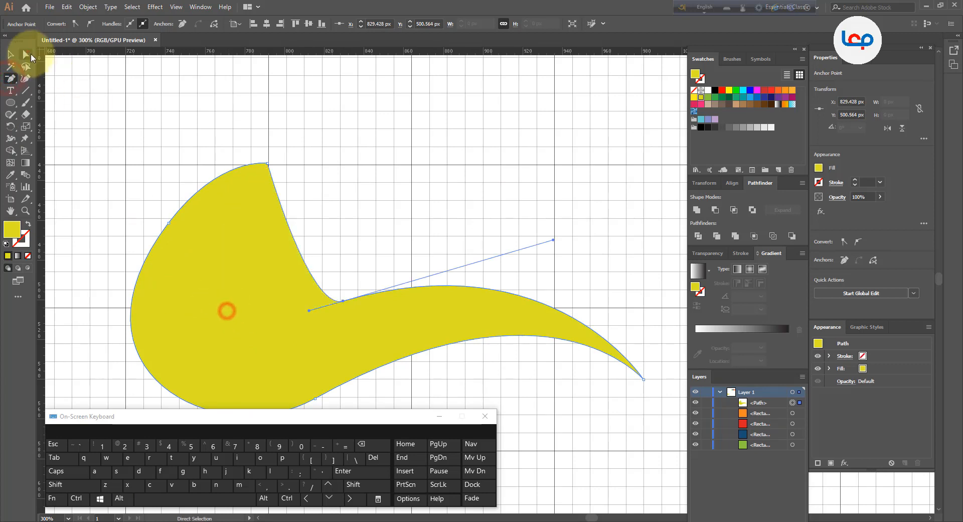
pyautogui.moveTo(309, 311); pyautogui.dragTo(83, 364)
# - Refine the outer curve below the upper tip, moving the upper-left anchor to about X 742, Y 463 px and shortening its upper handle
pyautogui.click(267, 163)
pyautogui.moveTo(218, 159); pyautogui.dragTo(218, 155)
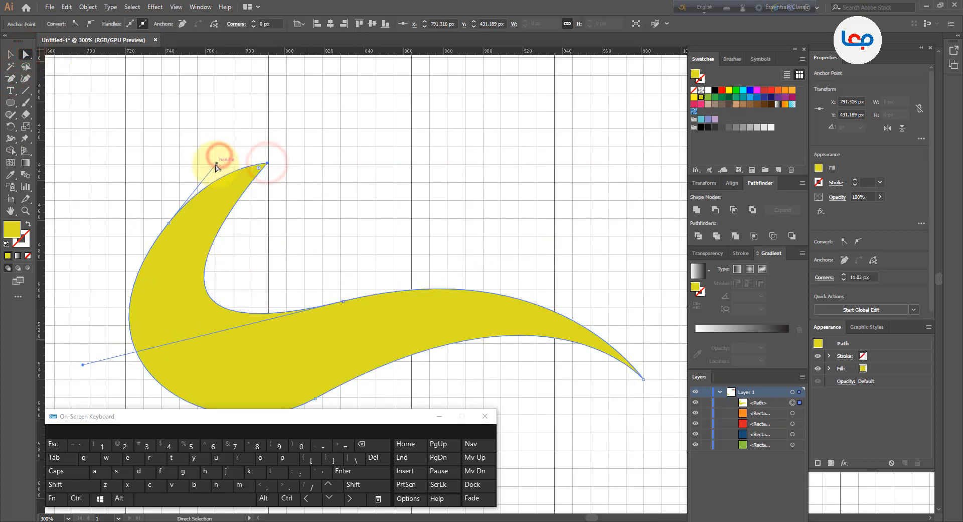
pyautogui.scroll(-1, 211, 158)
pyautogui.click(278, 319)
pyautogui.click(181, 203)
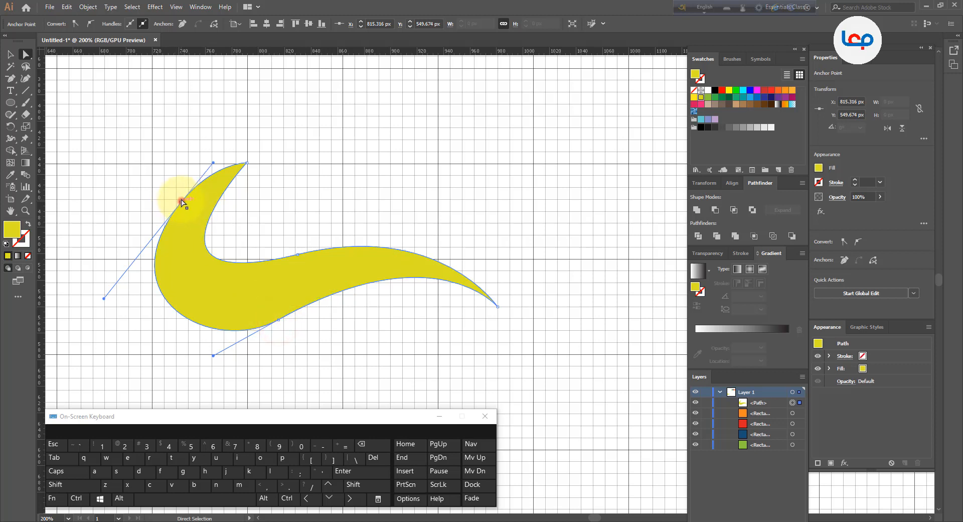
pyautogui.scroll(1, 183, 204)
pyautogui.moveTo(214, 160); pyautogui.dragTo(213, 158)
pyautogui.moveTo(180, 209); pyautogui.dragTo(181, 213)
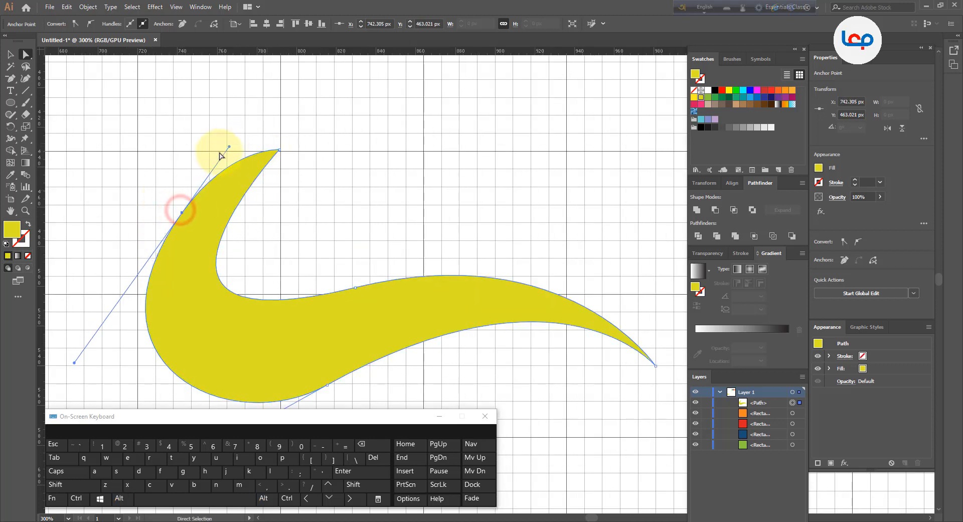
pyautogui.moveTo(230, 146); pyautogui.dragTo(220, 159)
# - Try a longer left handle on the upper edge's middle anchor and undo the change
pyautogui.click(355, 288)
pyautogui.moveTo(94, 350); pyautogui.dragTo(63, 341)
pyautogui.hotkey('ctrl', 'z')
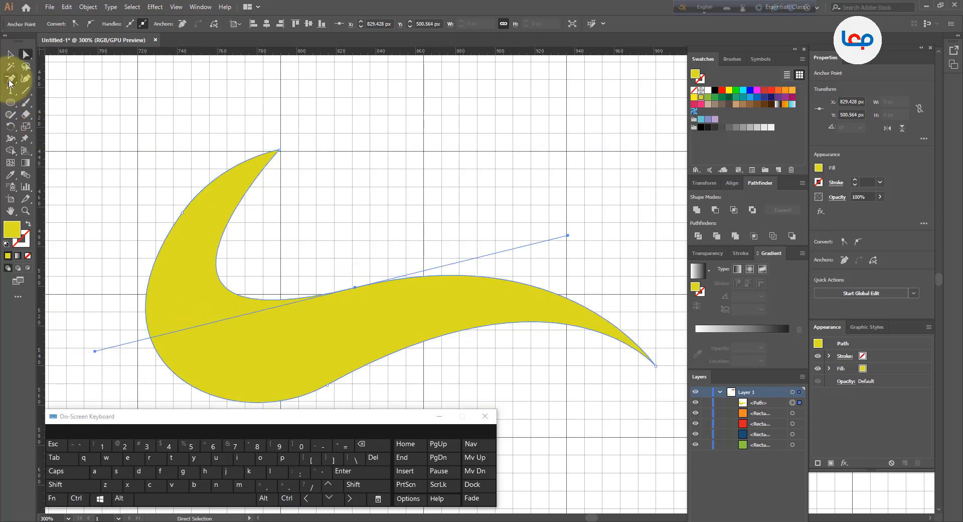
# - Add an anchor on the inner curve below the upper tip and shift it slightly toward the outer edge
pyautogui.click(10, 78)
pyautogui.click(223, 235)
pyautogui.click(26, 54)
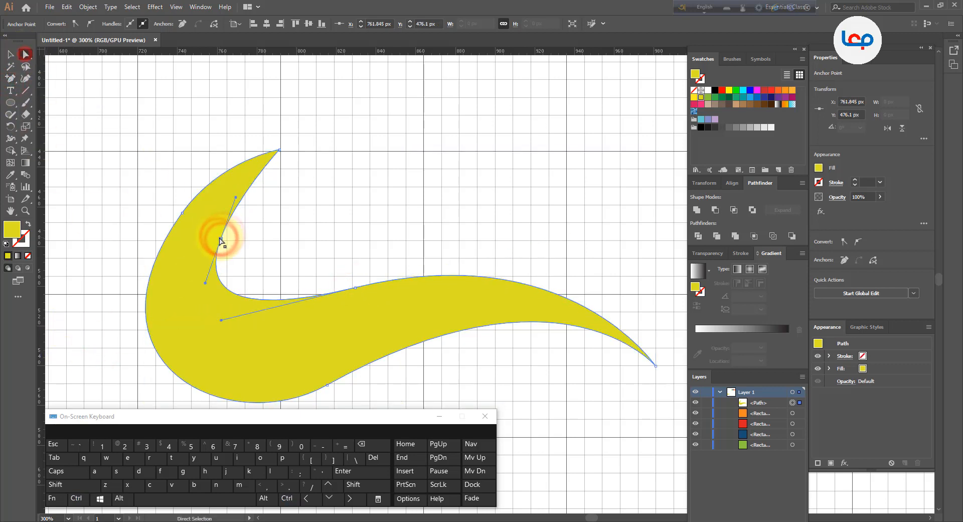
pyautogui.moveTo(222, 235); pyautogui.dragTo(217, 237)
# - Move the upper edge's middle anchor to about X 832, Y 501 px and the lower edge's to about X 827, Y 540 px, shortening its right handle
pyautogui.click(355, 287)
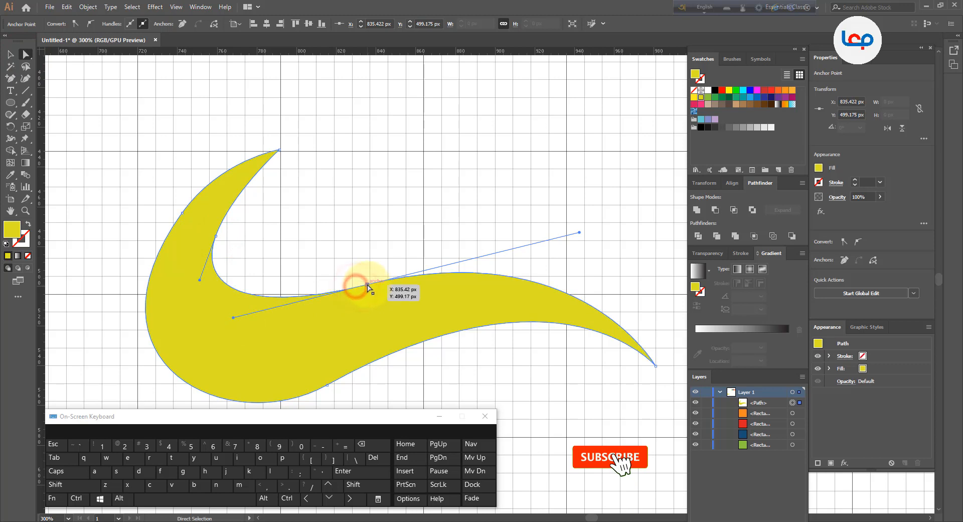
pyautogui.moveTo(355, 287)
pyautogui.mouseDown()
pyautogui.moveTo(364, 286)
pyautogui.moveTo(355, 285)
pyautogui.mouseUp()
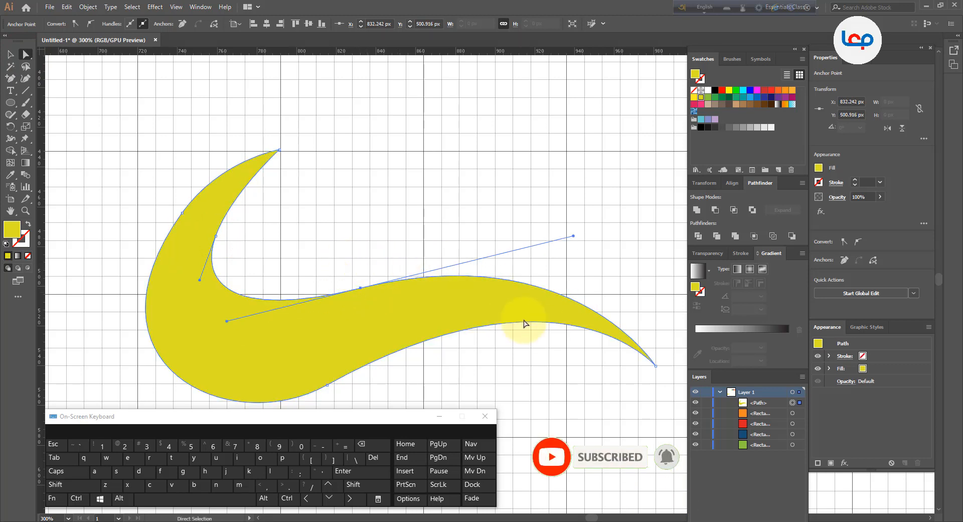
pyautogui.scroll(-3, 398, 280)
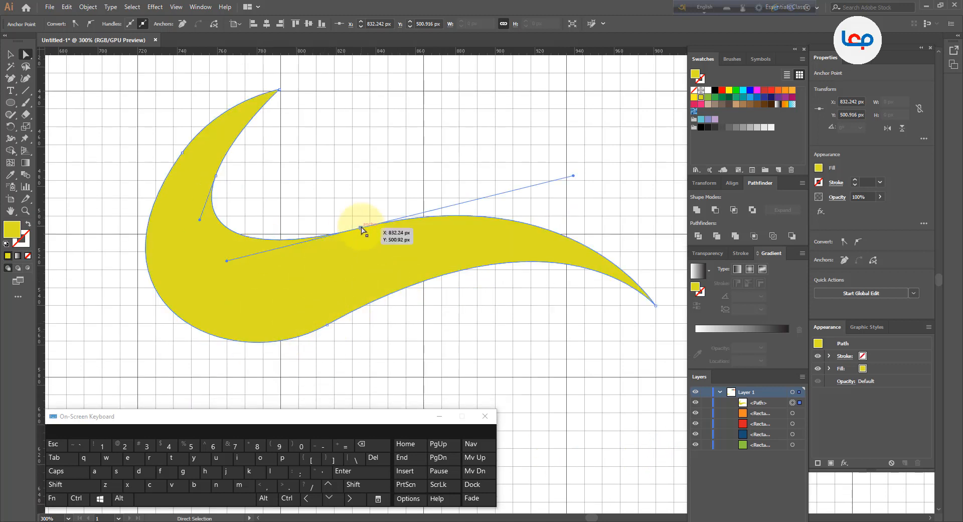
pyautogui.moveTo(328, 325); pyautogui.dragTo(350, 305)
pyautogui.moveTo(583, 175); pyautogui.dragTo(549, 196)
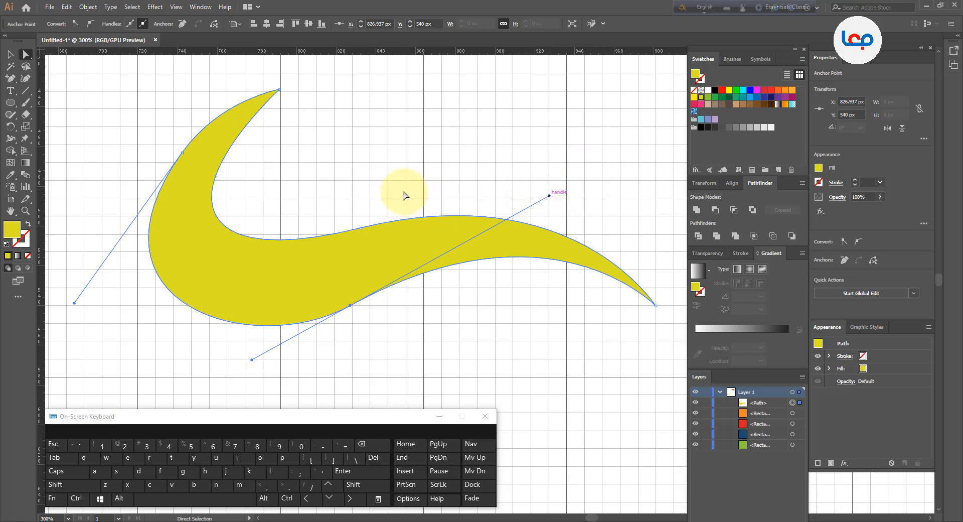
# - Move the upper-left outer anchor to about X 741, Y 462 px and the inner curve's anchor to about X 759, Y 466 px
pyautogui.moveTo(182, 155); pyautogui.dragTo(179, 149)
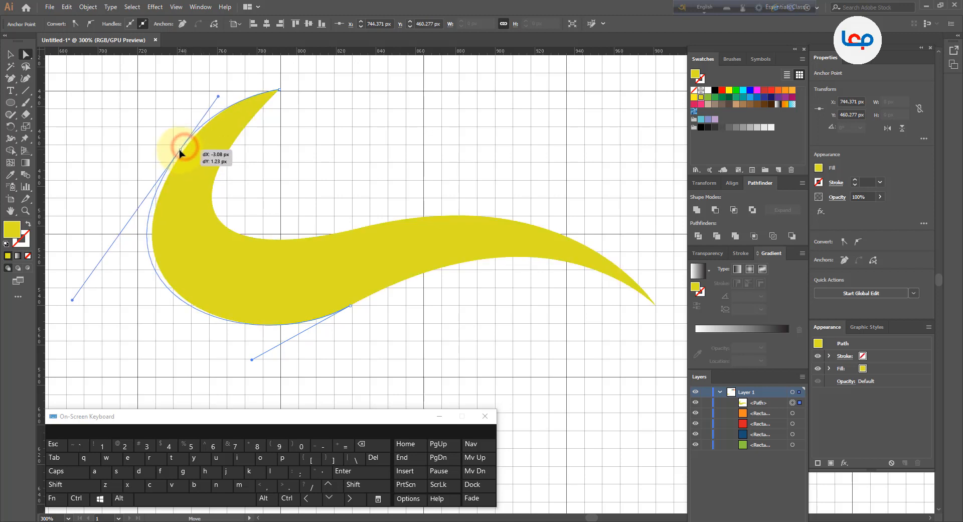
pyautogui.moveTo(215, 177); pyautogui.dragTo(215, 158)
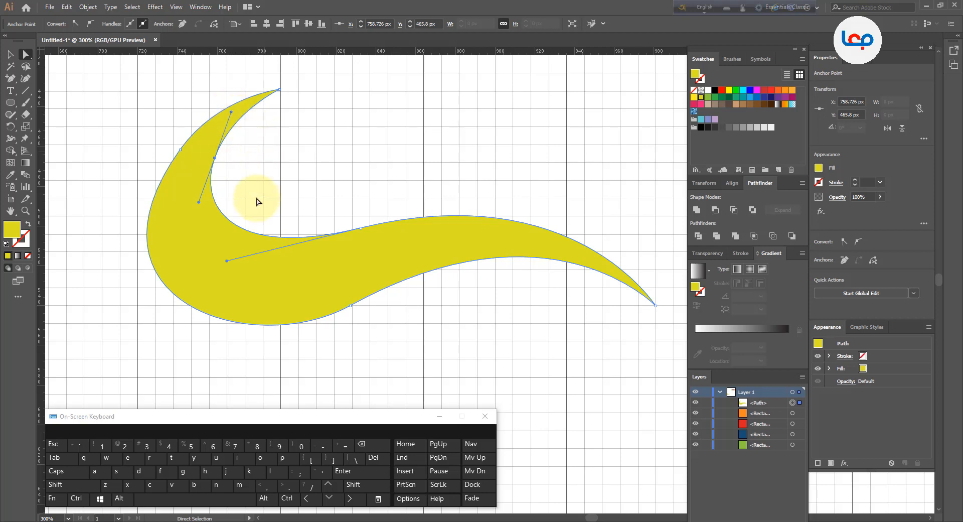
# - Raise the lower edge's middle anchor to about X 828, Y 536 px and shorten the upper-left outer anchor's lower handle
pyautogui.moveTo(351, 304); pyautogui.dragTo(352, 295)
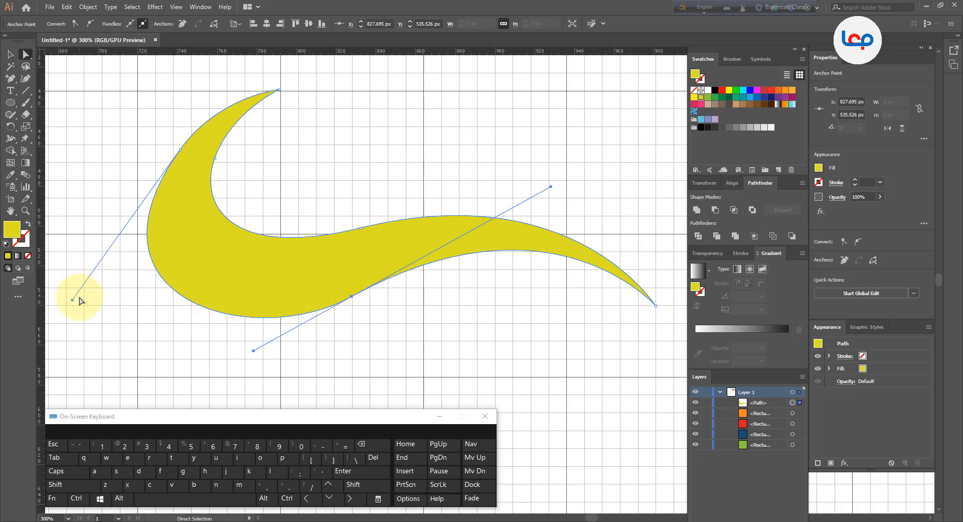
pyautogui.moveTo(71, 302); pyautogui.dragTo(78, 287)
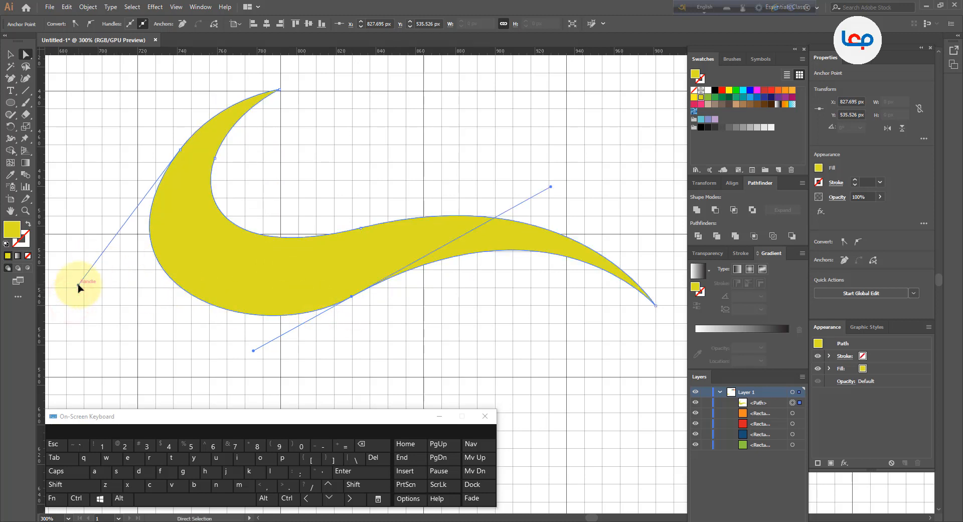
# - Move the inner curve's anchor to about X 758, Y 469 px and the upper edge's middle anchor to about X 832, Y 498 px
pyautogui.click(216, 160)
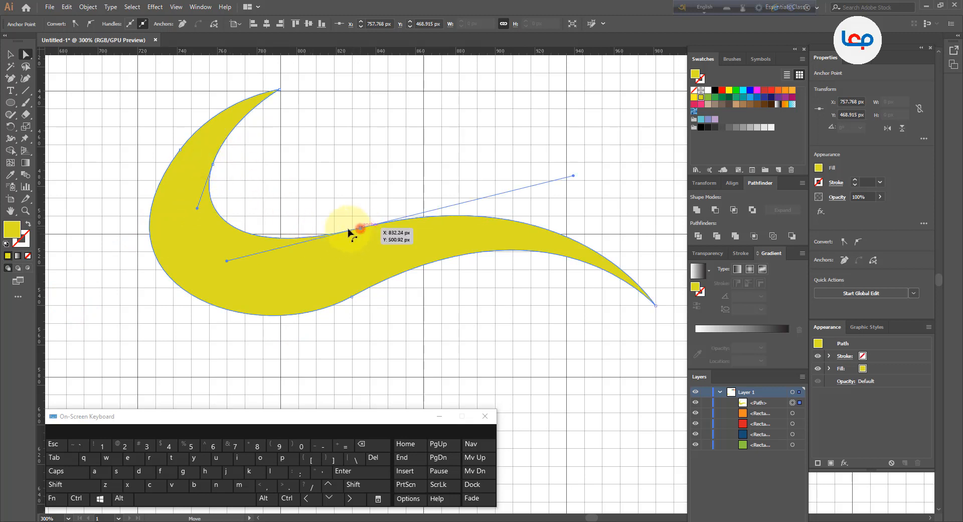
pyautogui.moveTo(225, 261); pyautogui.dragTo(227, 265)
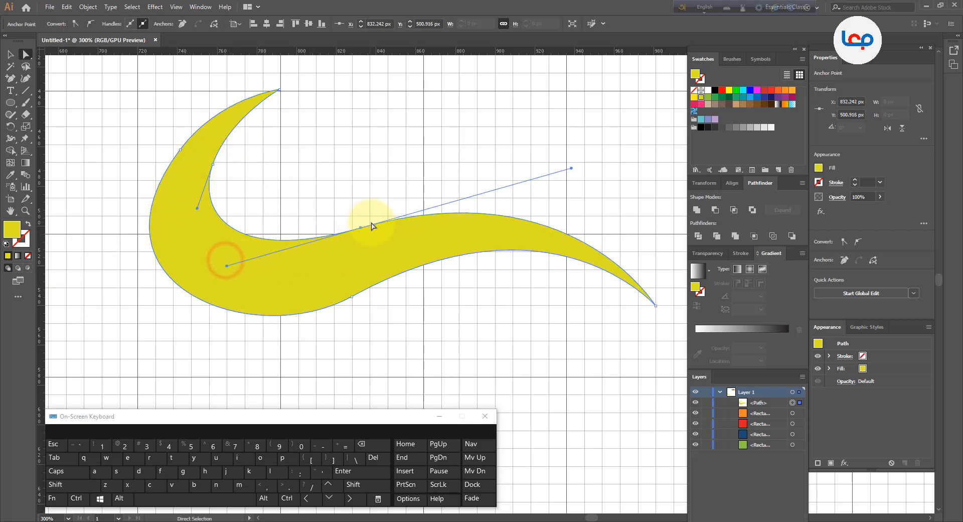
pyautogui.moveTo(361, 230); pyautogui.dragTo(360, 228)
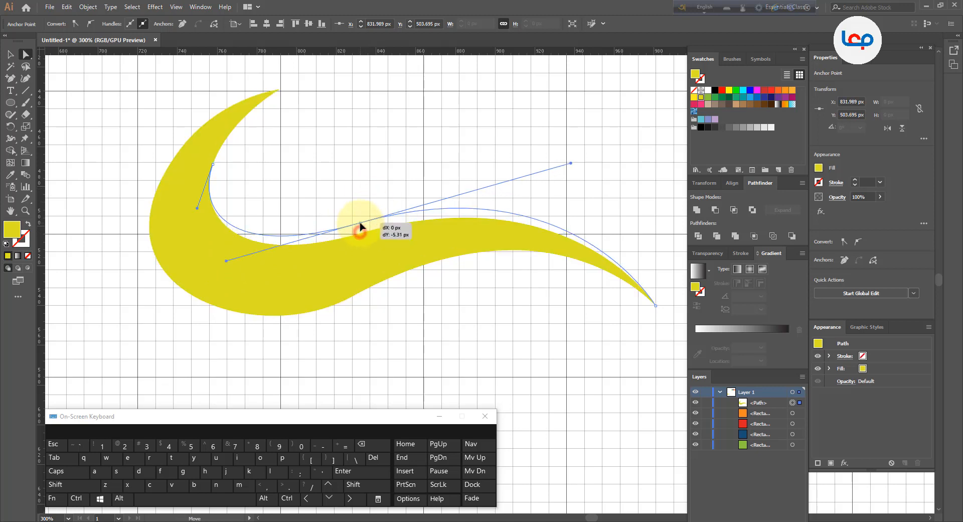
pyautogui.click(392, 184)
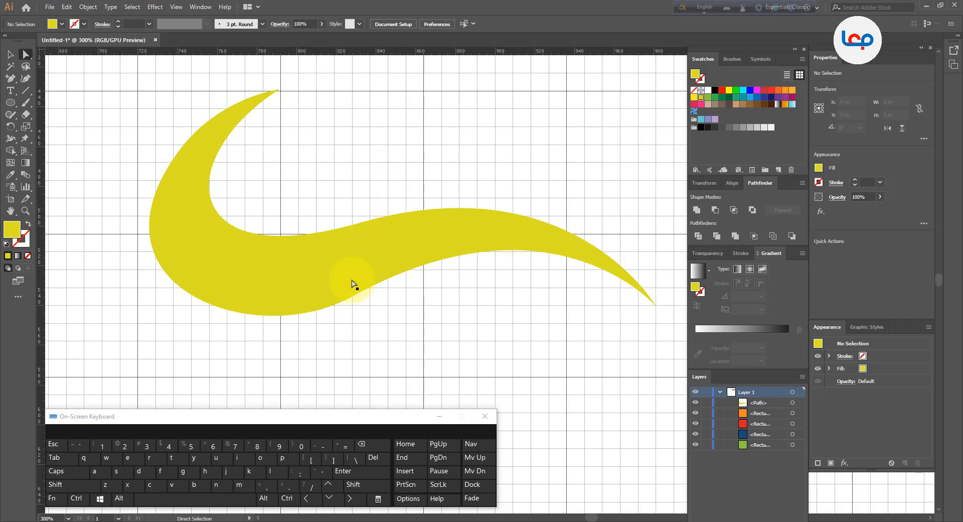
# - Move the lower edge's middle anchor to about X 830, Y 533 px and tilt the left handle of the upper edge's middle anchor downward
pyautogui.click(324, 292)
pyautogui.moveTo(350, 300); pyautogui.dragTo(356, 294)
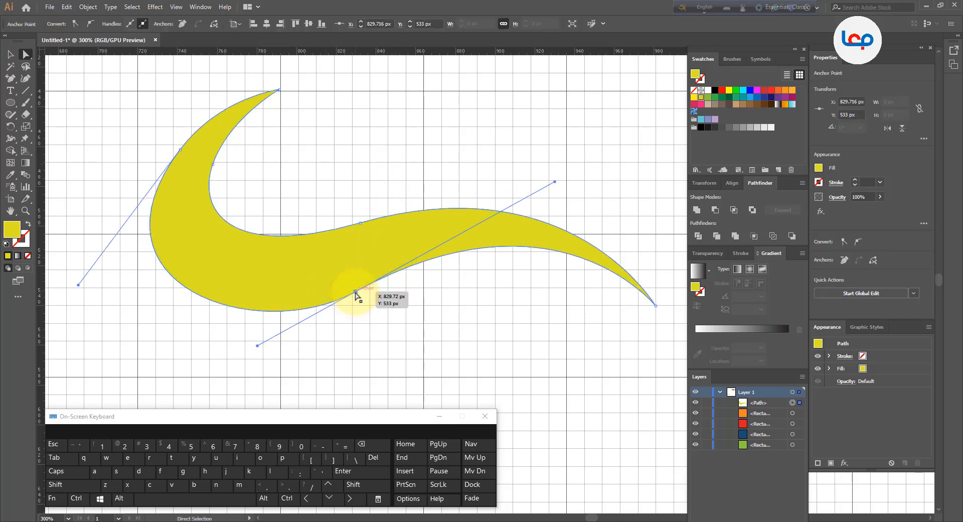
pyautogui.click(360, 224)
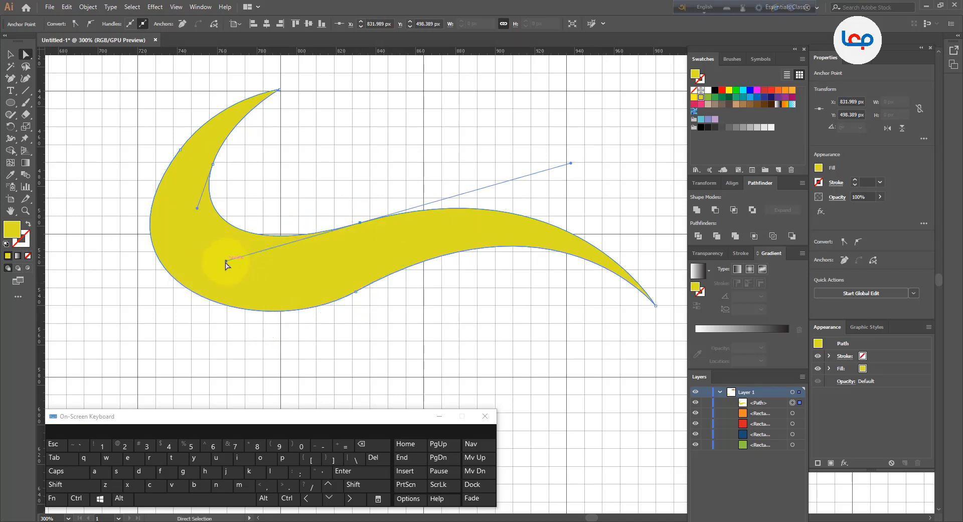
pyautogui.moveTo(226, 261); pyautogui.dragTo(225, 267)
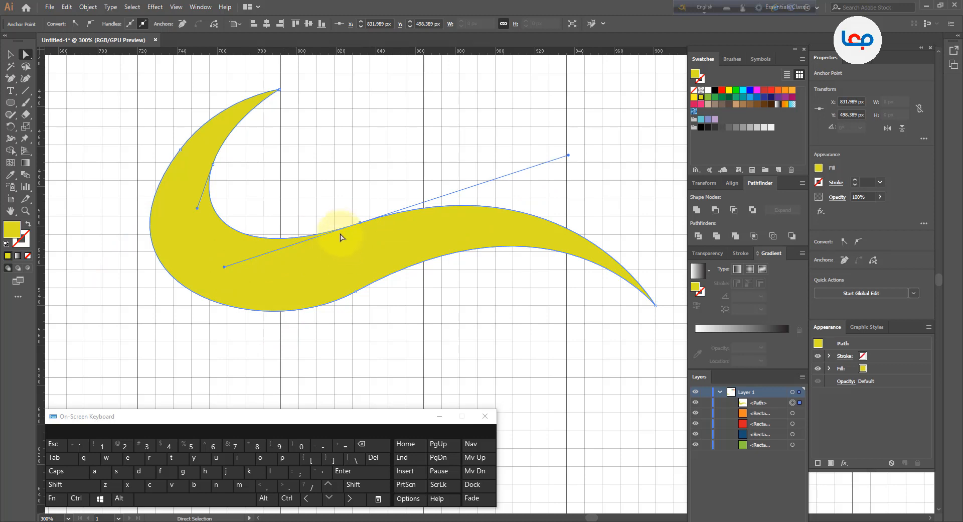
# - Adjust the upper-left outer anchor and its upper handle, moving the anchor to about X 743, Y 460 px, and deselect the shape
pyautogui.click(180, 151)
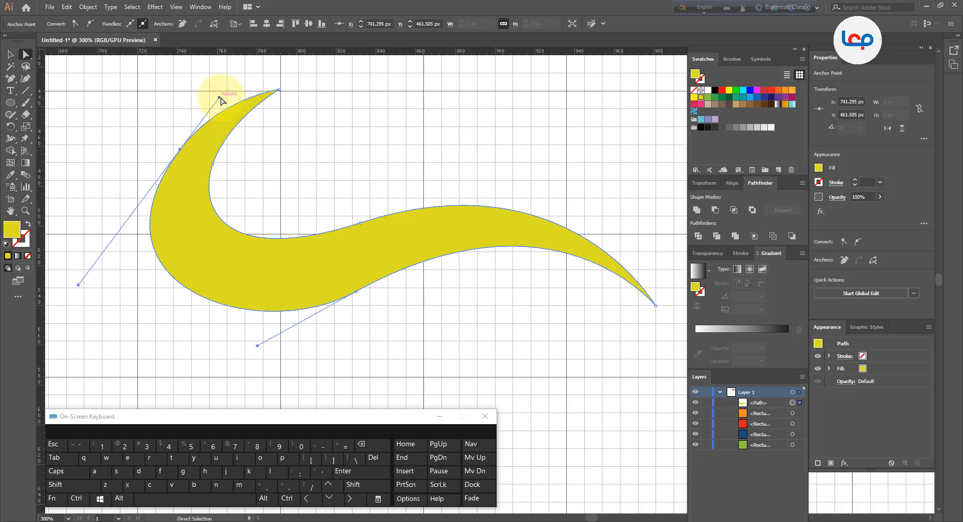
pyautogui.moveTo(220, 98); pyautogui.dragTo(219, 97)
pyautogui.moveTo(180, 150); pyautogui.dragTo(187, 150)
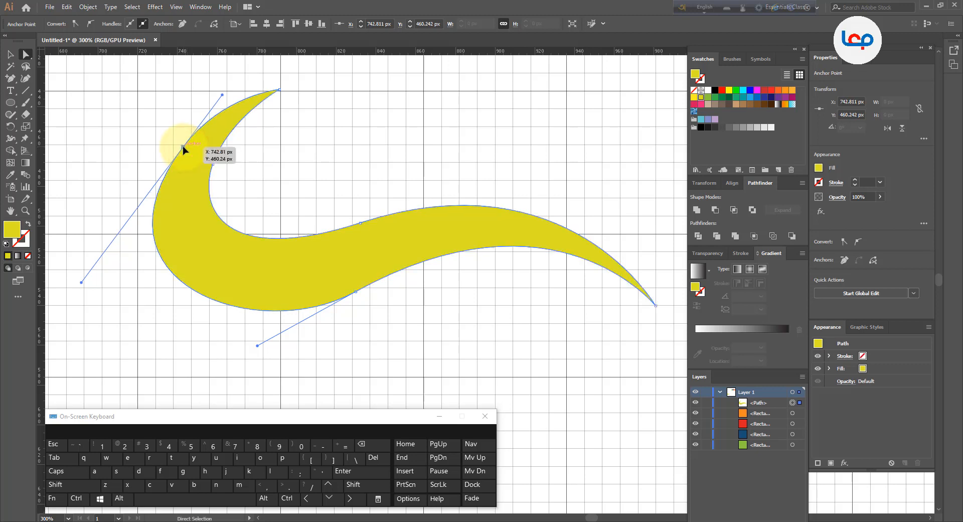
pyautogui.click(269, 163)
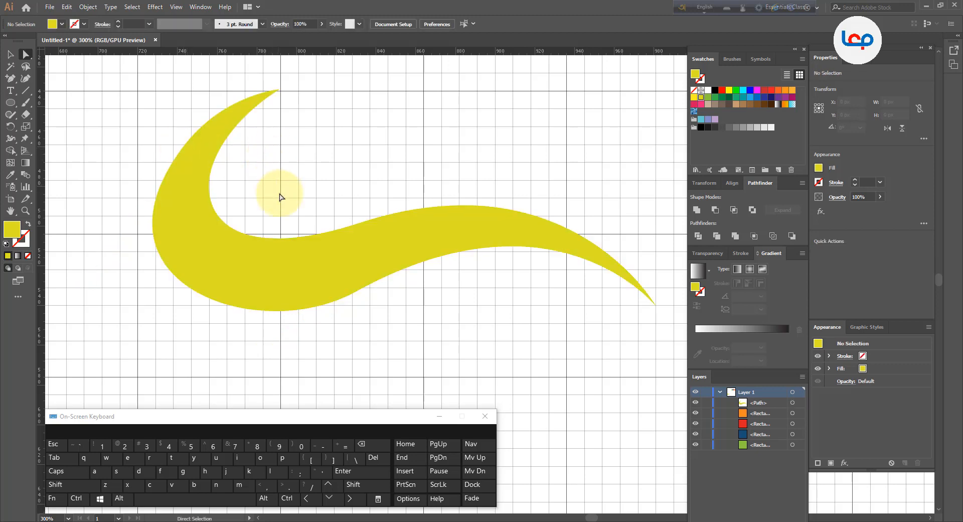
pyautogui.keyDown('alt'); pyautogui.scroll(-2, 281, 189); pyautogui.keyUp('alt')
pyautogui.keyDown('alt'); pyautogui.scroll(2, 297, 151); pyautogui.keyUp('alt')
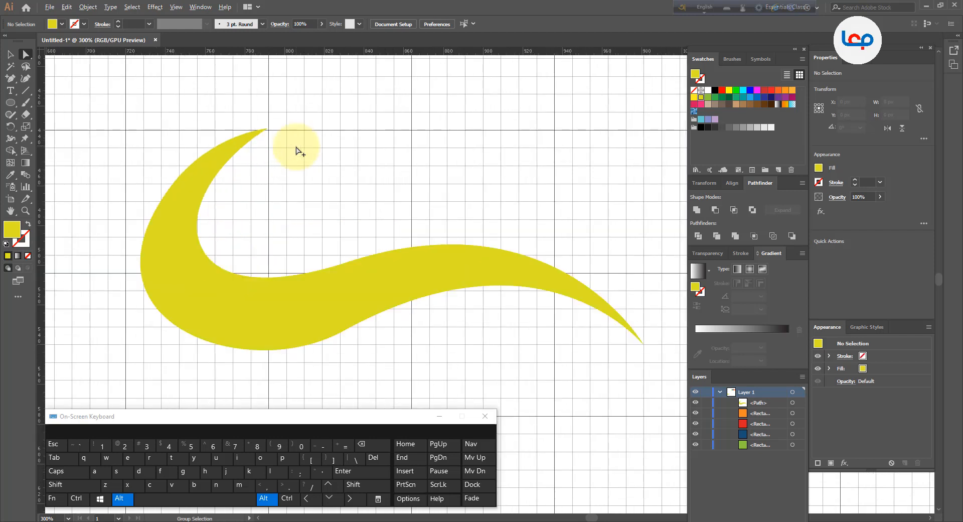
pyautogui.click(375, 268)
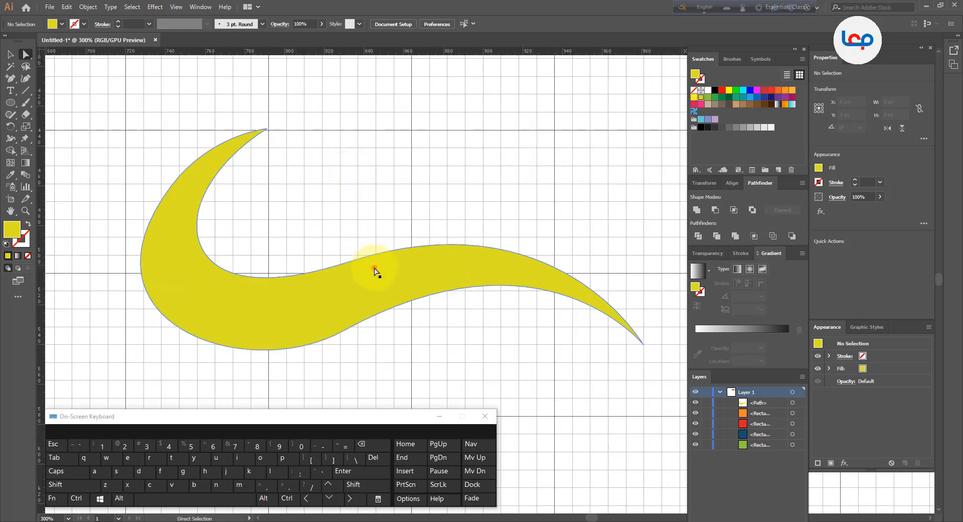
pyautogui.click(11, 56)
pyautogui.click(355, 193)
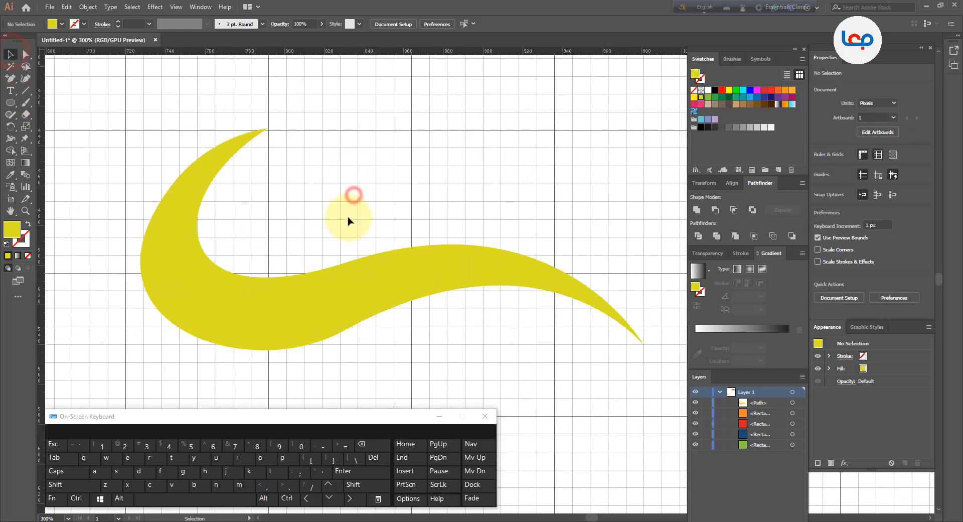
pyautogui.click(344, 274)
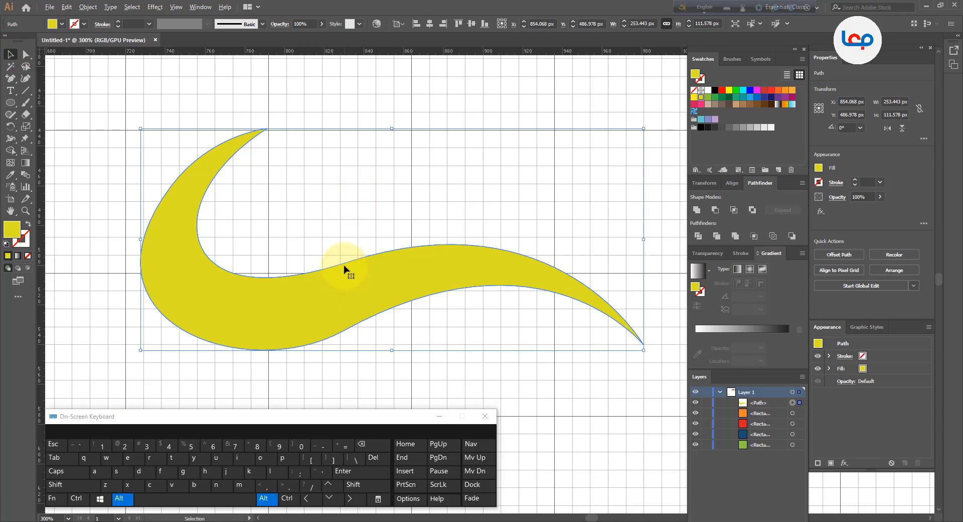
pyautogui.keyDown('alt'); pyautogui.scroll(-1, 345, 267); pyautogui.keyUp('alt')
pyautogui.click(328, 246)
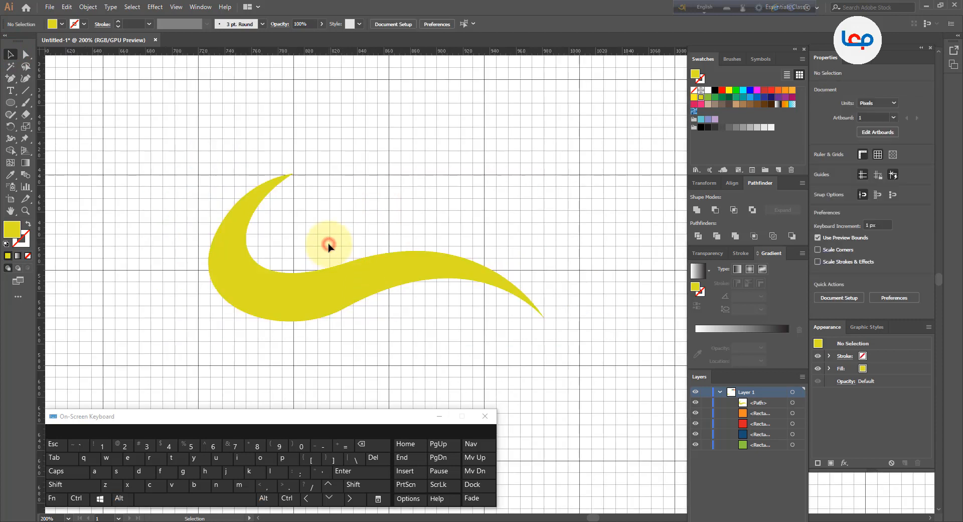
pyautogui.click(26, 90)
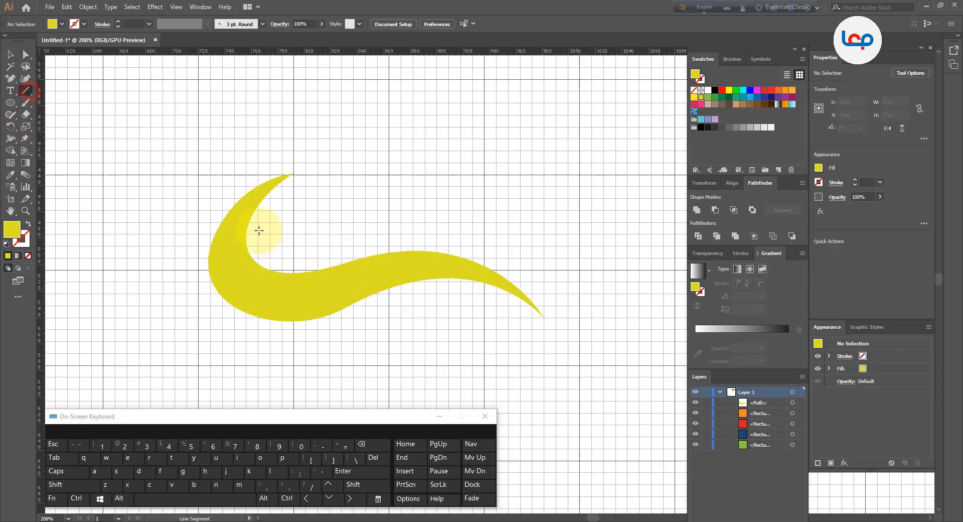
pyautogui.moveTo(199, 223); pyautogui.dragTo(280, 223)
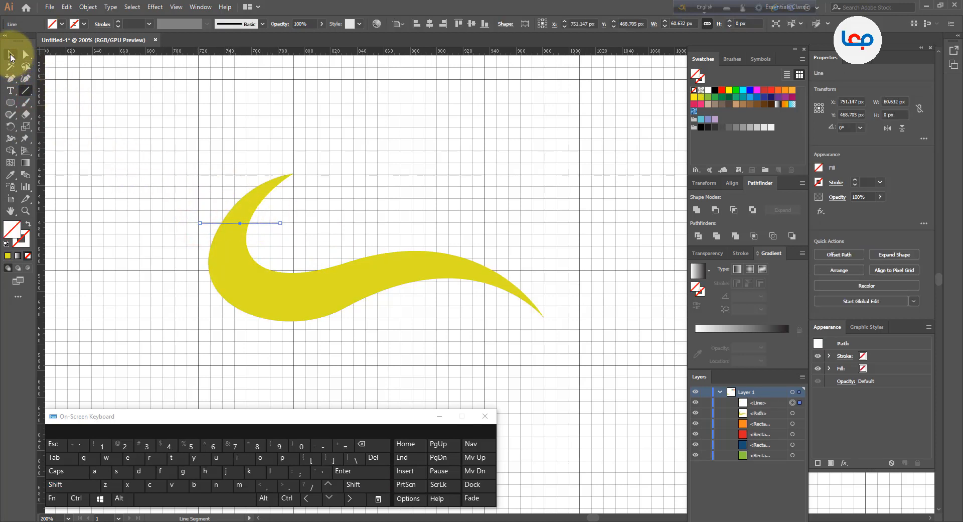
pyautogui.click(10, 54)
pyautogui.click(317, 223)
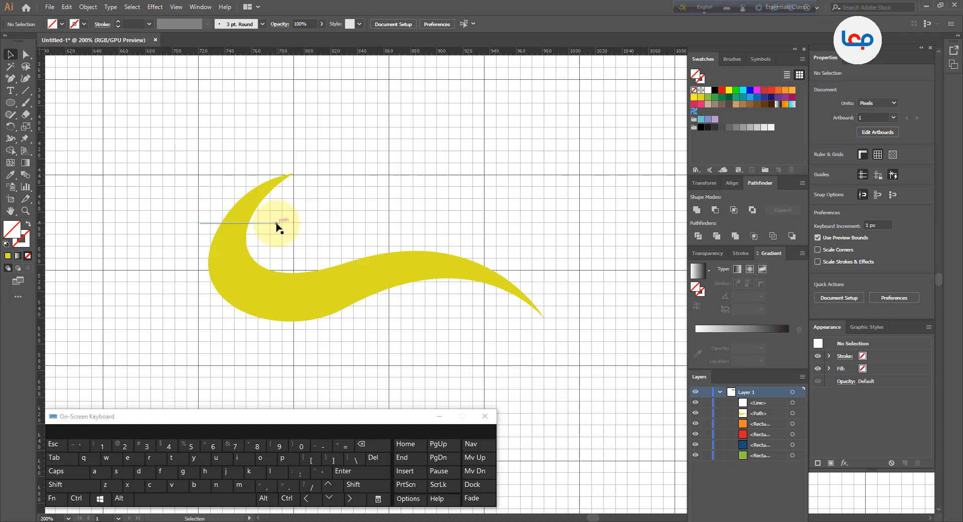
pyautogui.click(276, 225)
pyautogui.press('Delete')
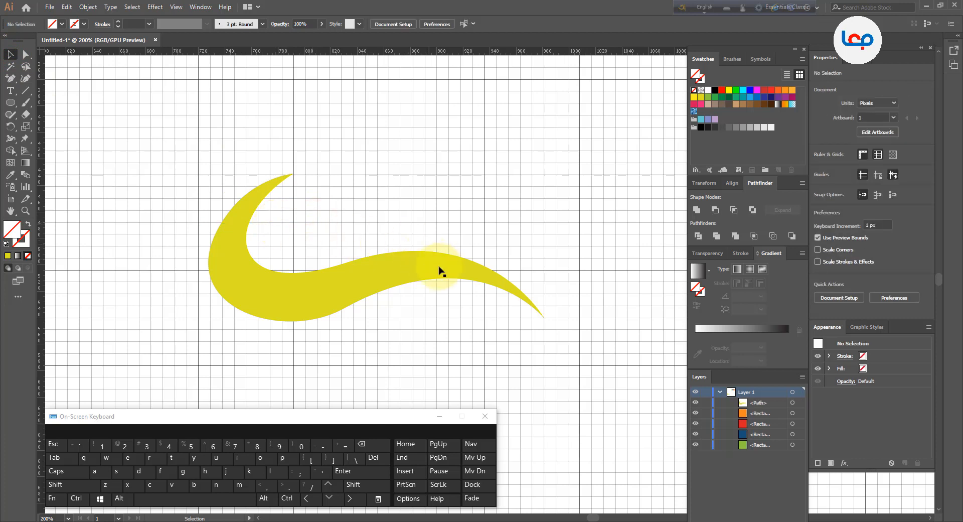
# - Hide the grid and scale the swoosh up proportionally from its centre to about 551 × 242 px
pyautogui.click(877, 157)
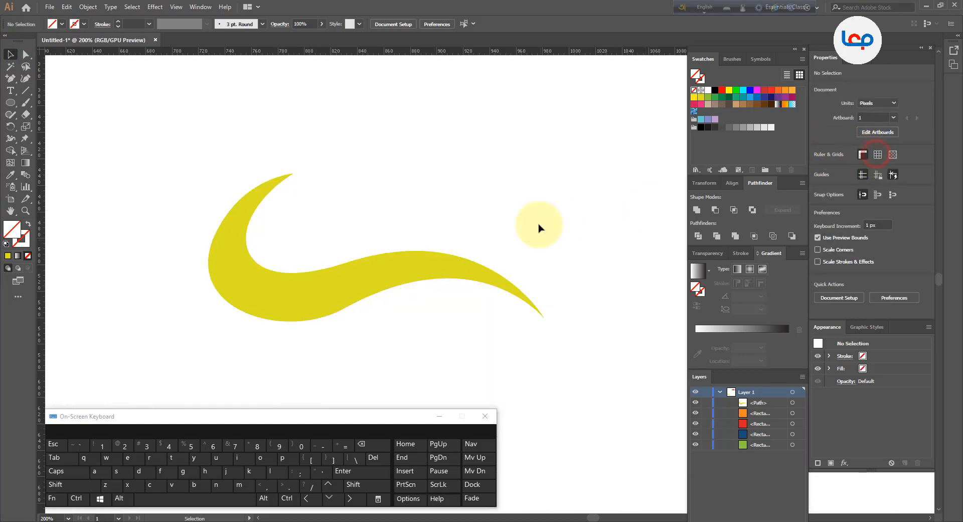
pyautogui.scroll(-3, 369, 236)
pyautogui.click(365, 246)
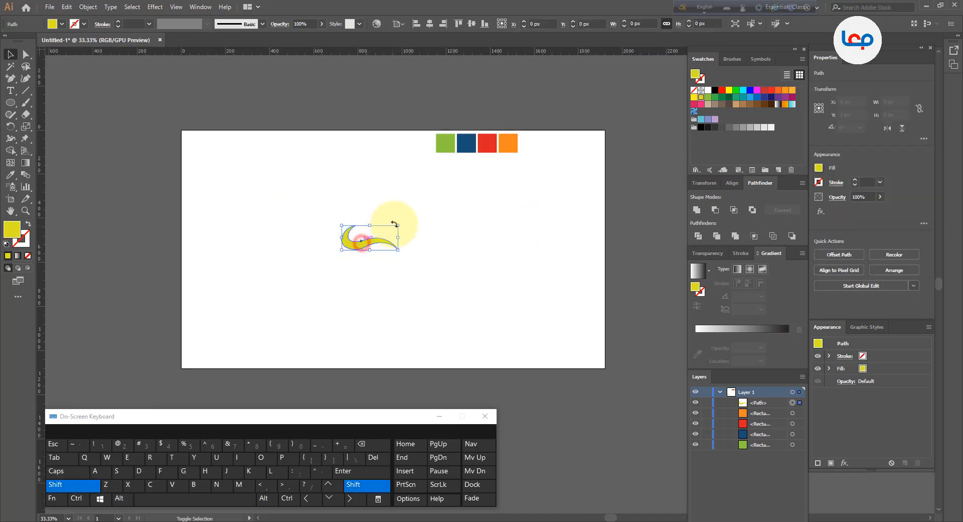
pyautogui.moveTo(394, 220); pyautogui.dragTo(430, 210)
pyautogui.click(477, 221)
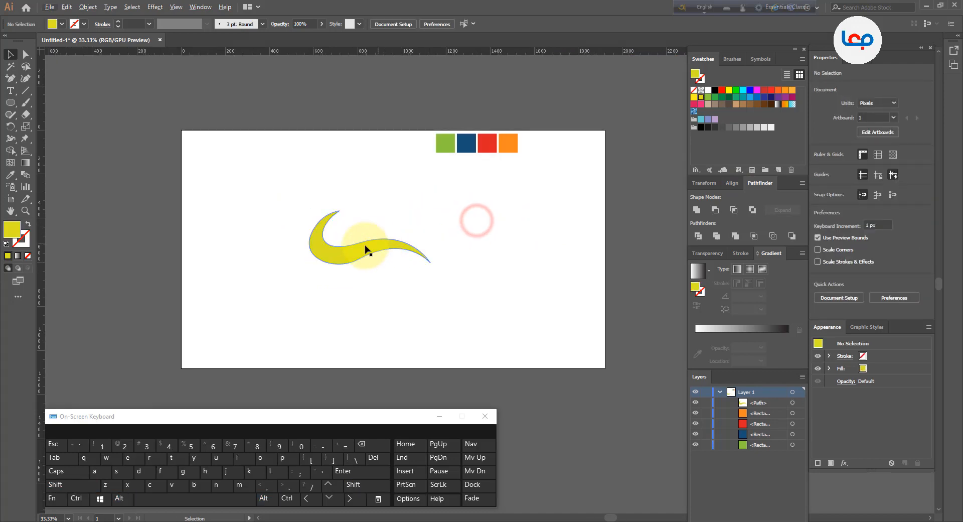
pyautogui.scroll(2, 384, 248)
pyautogui.click(363, 251)
pyautogui.click(337, 216)
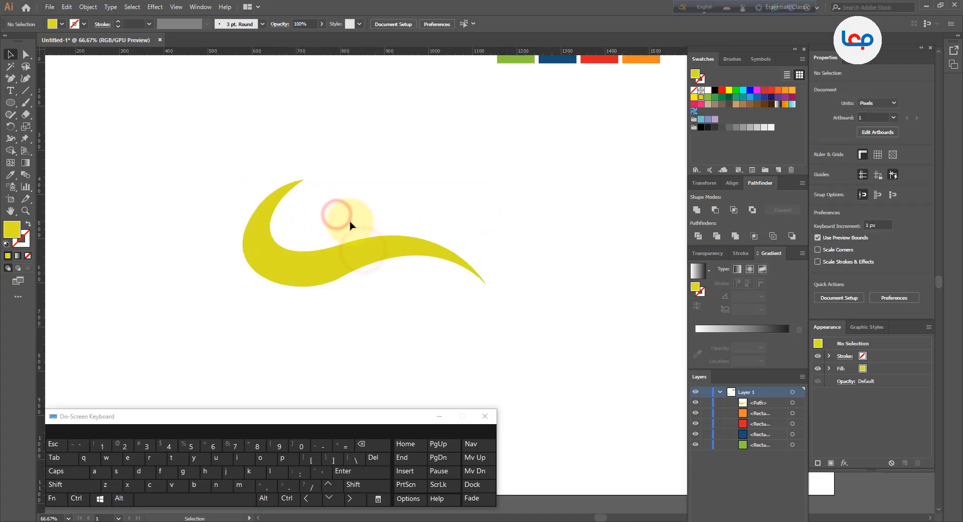
# - Divide the swoosh with a horizontal line about 166 px long drawn across its upper hook, and ungroup the pieces
pyautogui.click(22, 93)
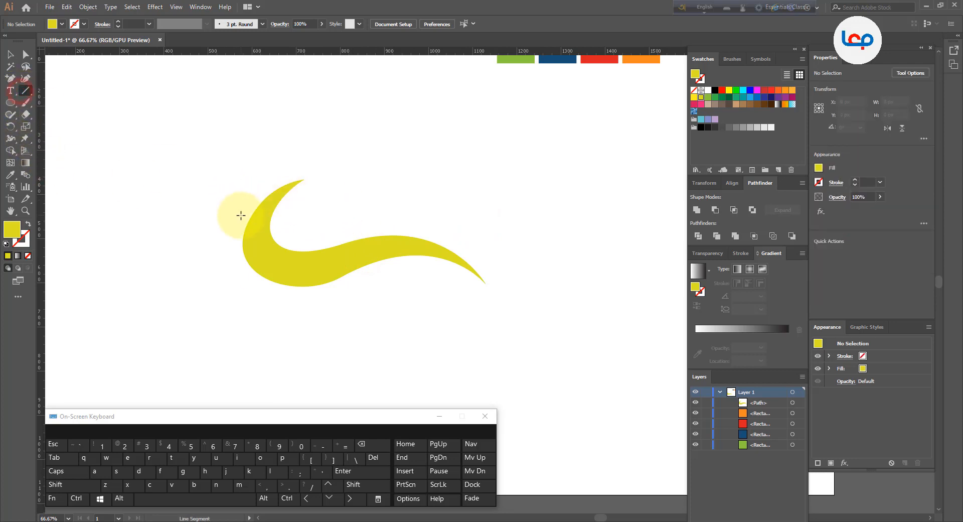
pyautogui.moveTo(238, 221); pyautogui.dragTo(311, 221)
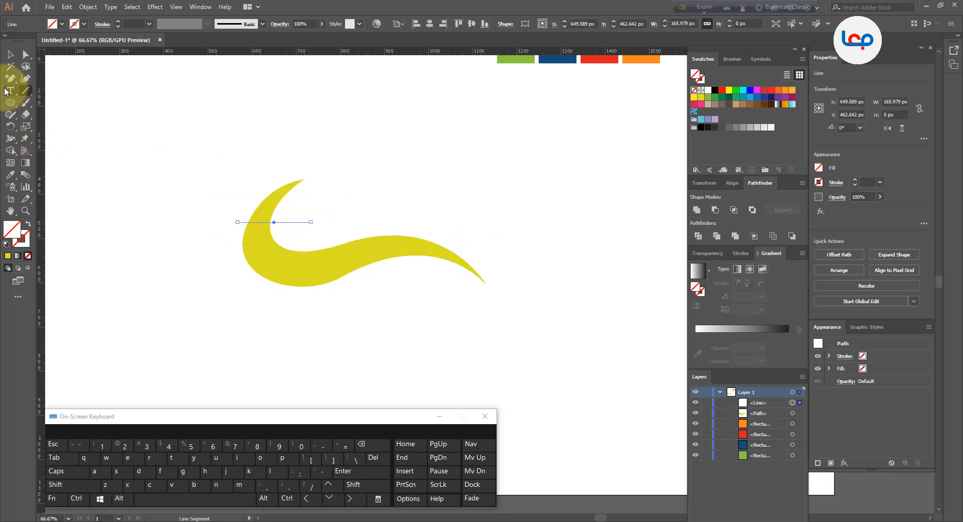
pyautogui.click(10, 54)
pyautogui.keyDown('shift'); pyautogui.click(275, 254); pyautogui.keyUp('shift')
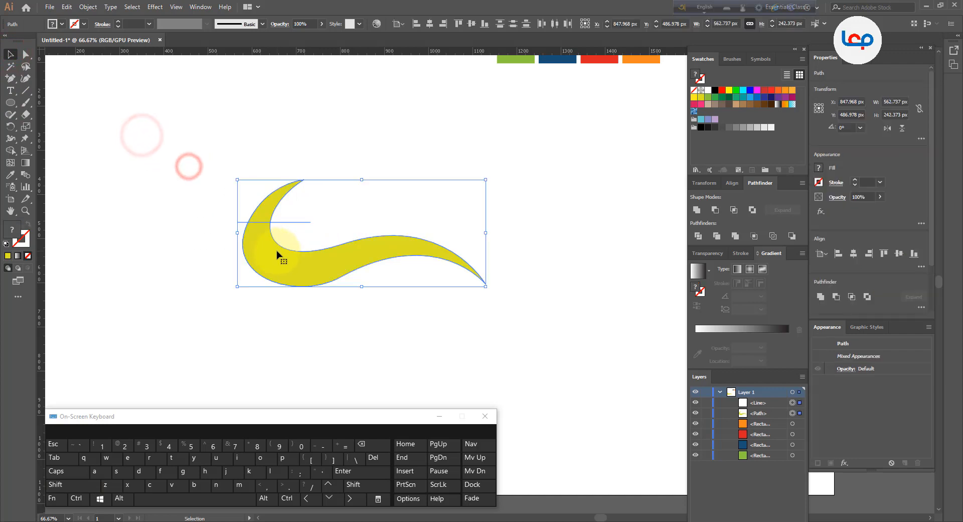
pyautogui.click(698, 235)
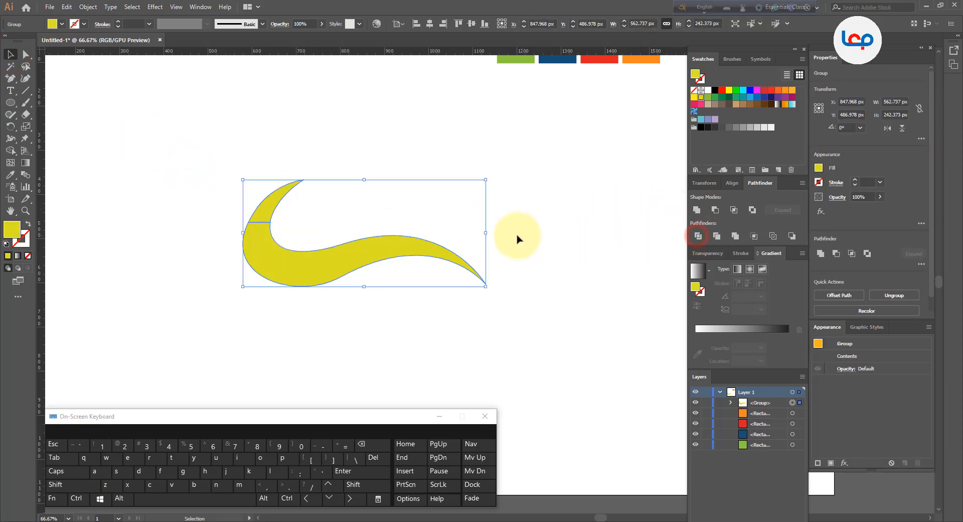
pyautogui.rightClick(393, 254)
pyautogui.click(410, 335)
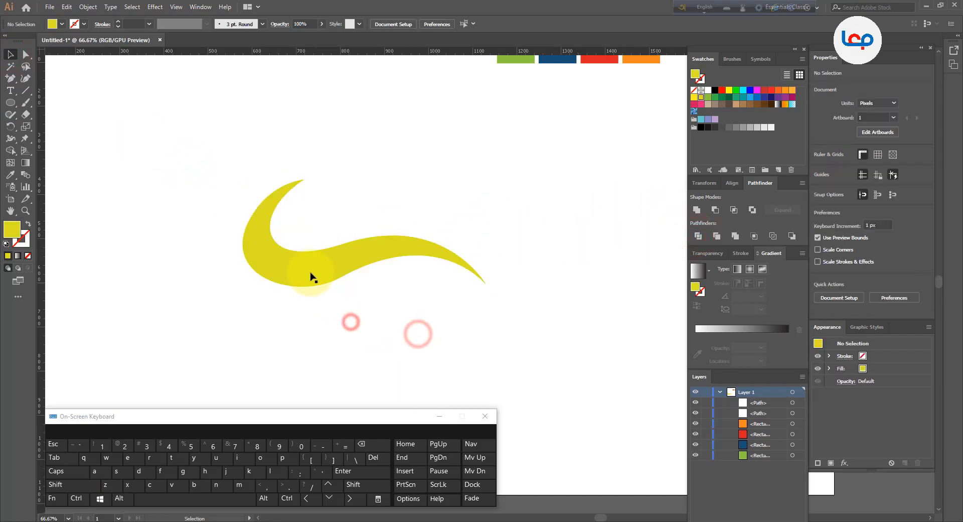
# - Rotate a copy of the lower piece about 10.92° counterclockwise around the cut's inner corner and repeat the transformation twice
pyautogui.click(309, 270)
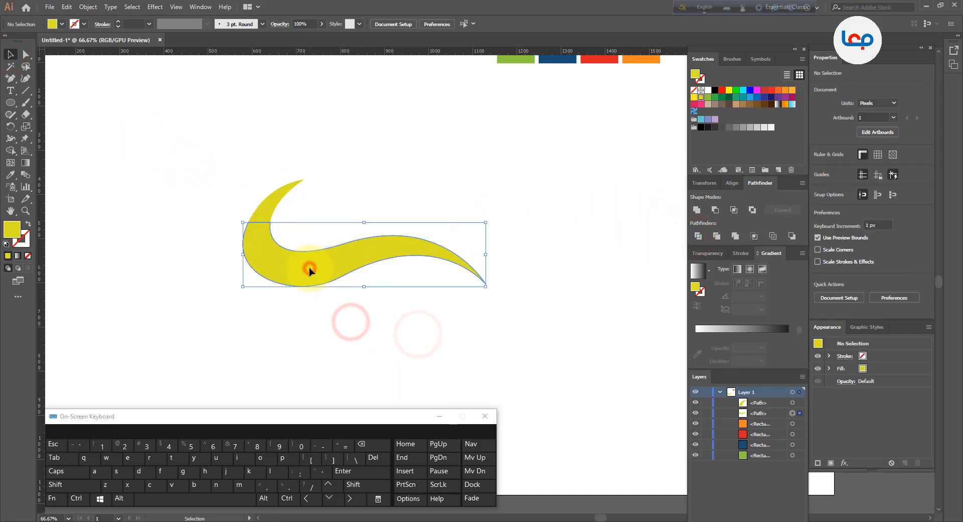
pyautogui.click(14, 126)
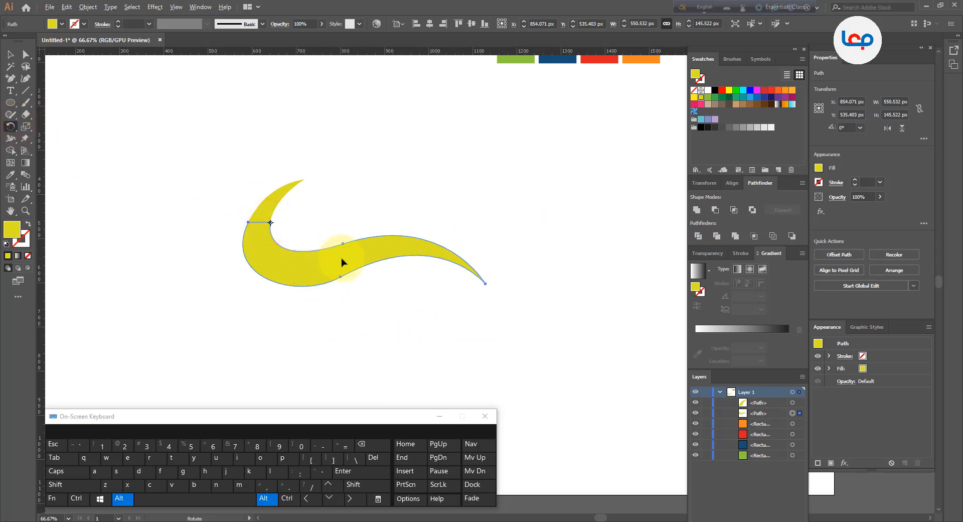
pyautogui.moveTo(341, 262); pyautogui.dragTo(341, 245)
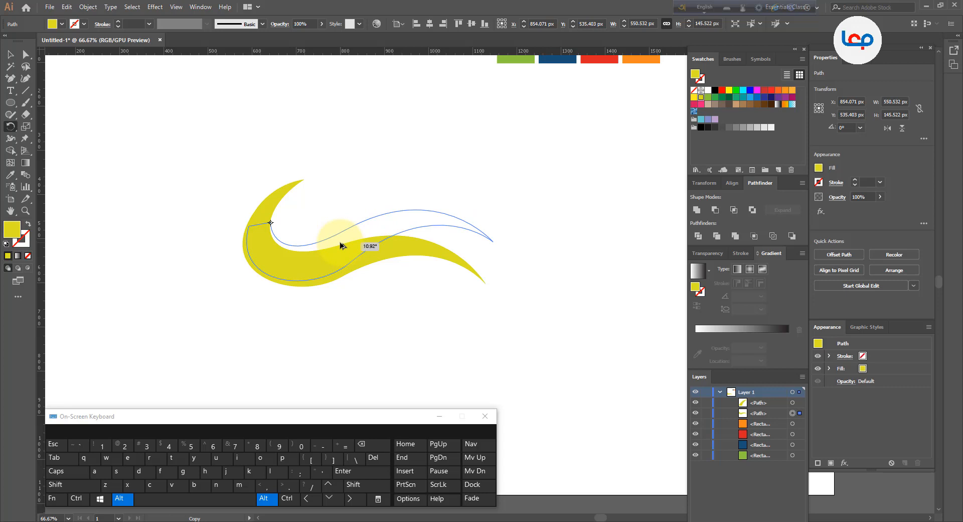
pyautogui.moveTo(341, 245); pyautogui.dragTo(341, 245)
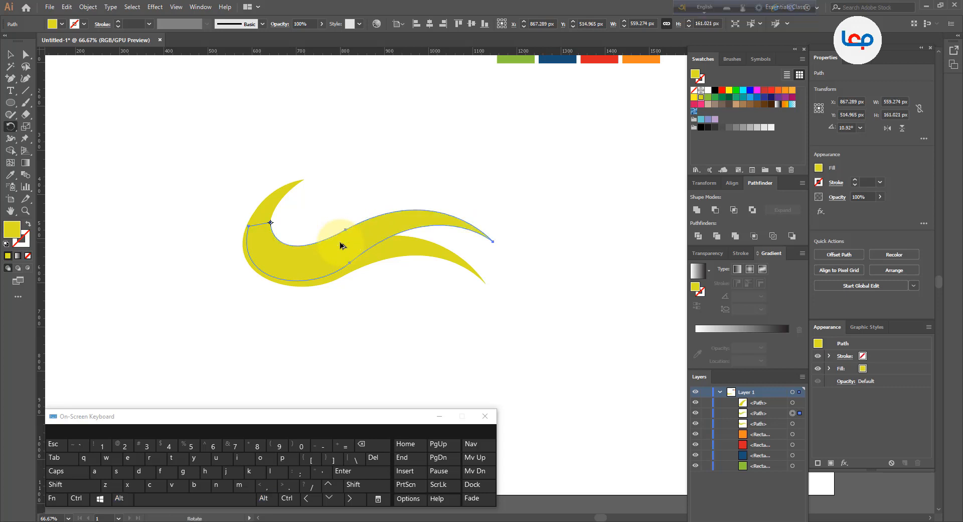
pyautogui.hotkey('ctrl', 'd')
pyautogui.hotkey('ctrl', 'd')
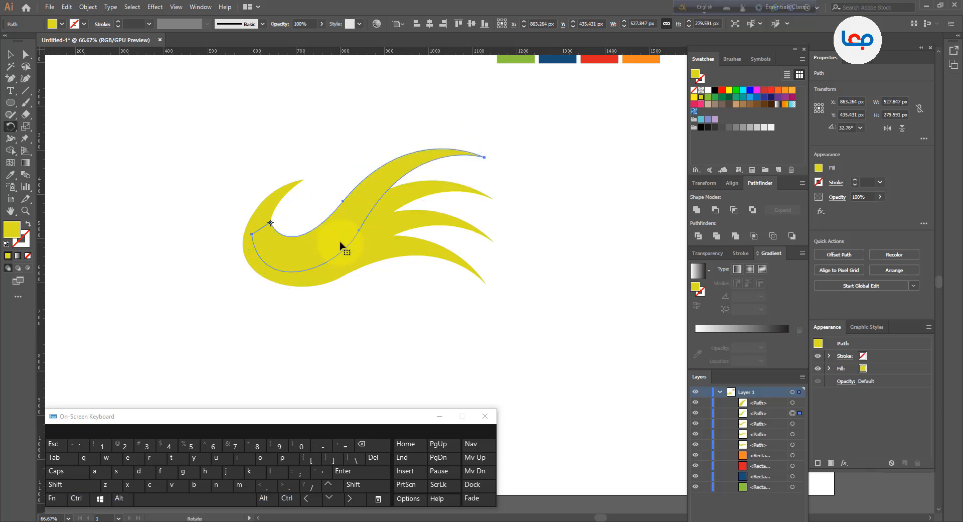
pyautogui.click(10, 57)
pyautogui.click(173, 194)
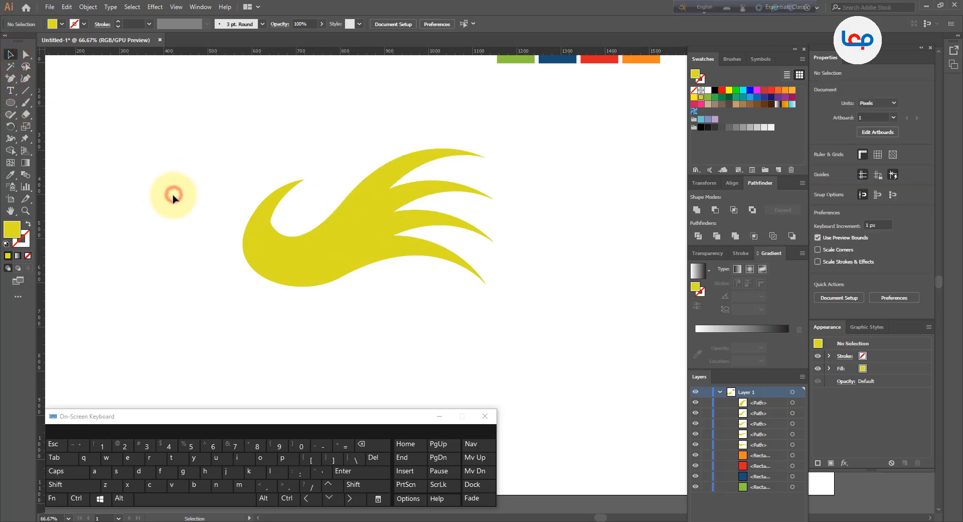
# - Fill the three rotated copies with progressively lighter greys, from dark grey on the top copy to light grey on the lowest copy
pyautogui.click(397, 172)
pyautogui.click(729, 127)
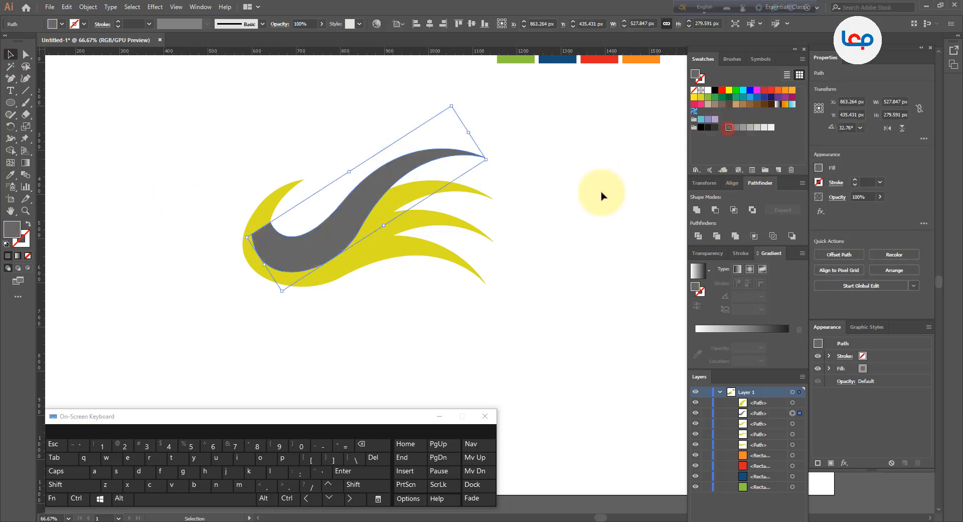
pyautogui.click(602, 196)
pyautogui.click(432, 187)
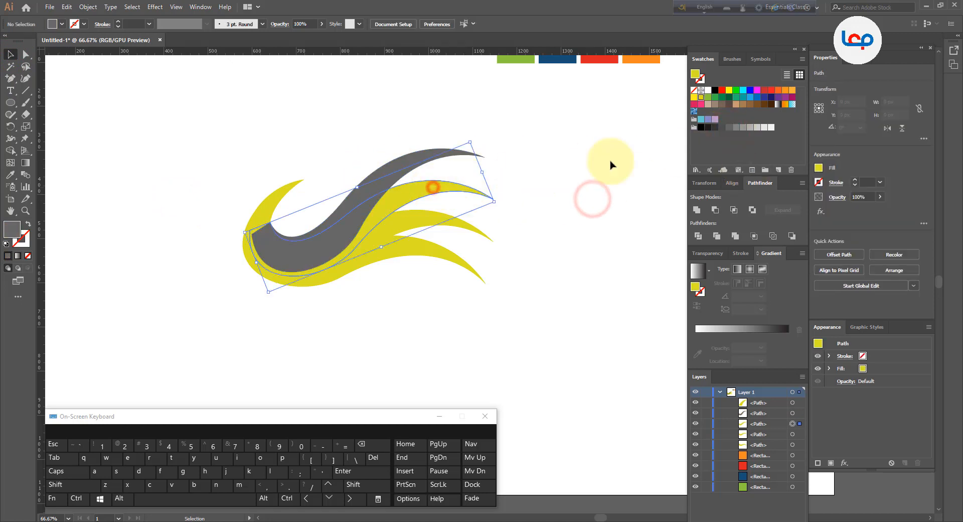
pyautogui.click(731, 127)
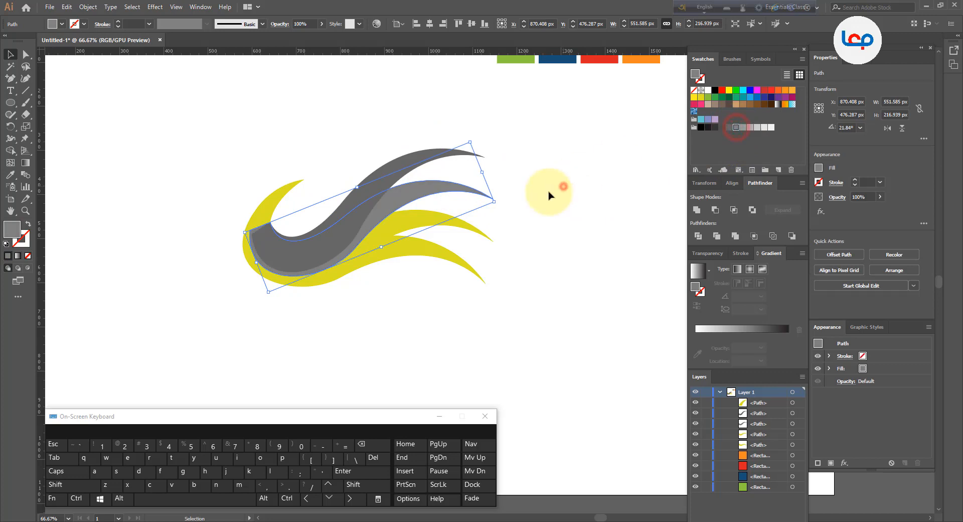
pyautogui.click(563, 185)
pyautogui.click(464, 221)
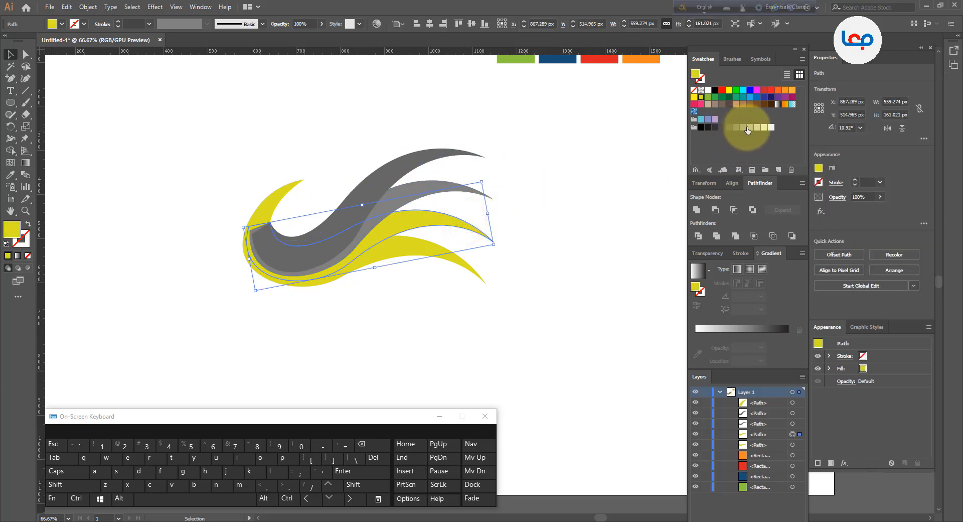
pyautogui.click(748, 130)
pyautogui.click(577, 251)
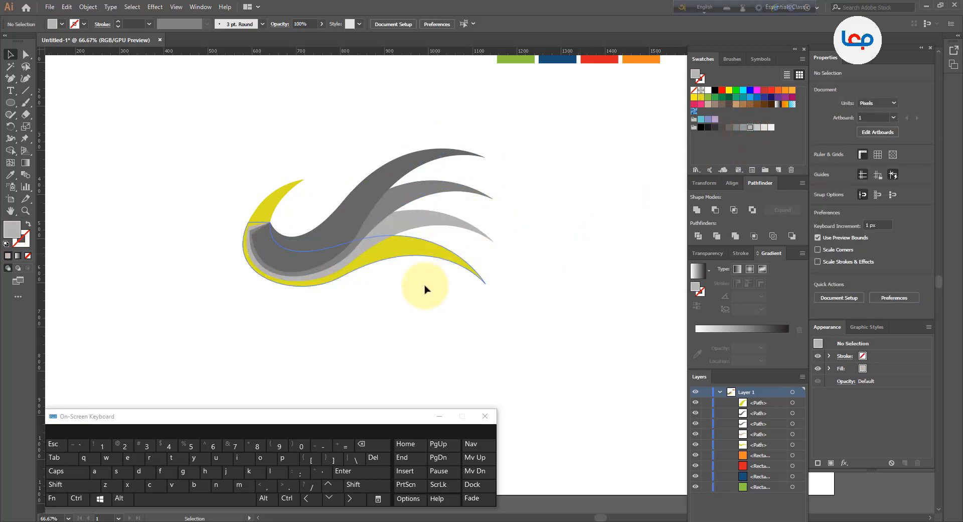
pyautogui.click(411, 303)
# - Bring the yellow hook tip and the yellow lower piece to the front and unite them into one shape
pyautogui.scroll(1, 263, 208)
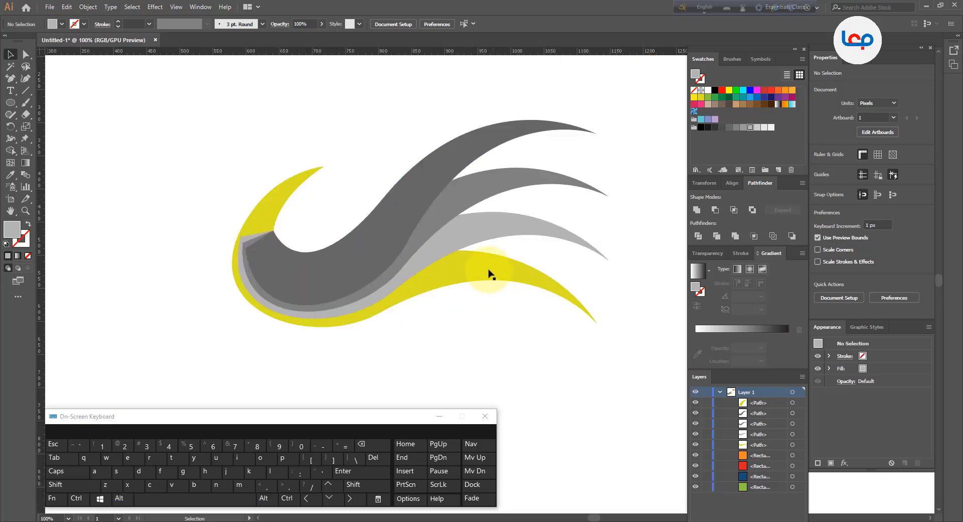
pyautogui.click(489, 274)
pyautogui.keyDown('shift'); pyautogui.click(272, 211); pyautogui.keyUp('shift')
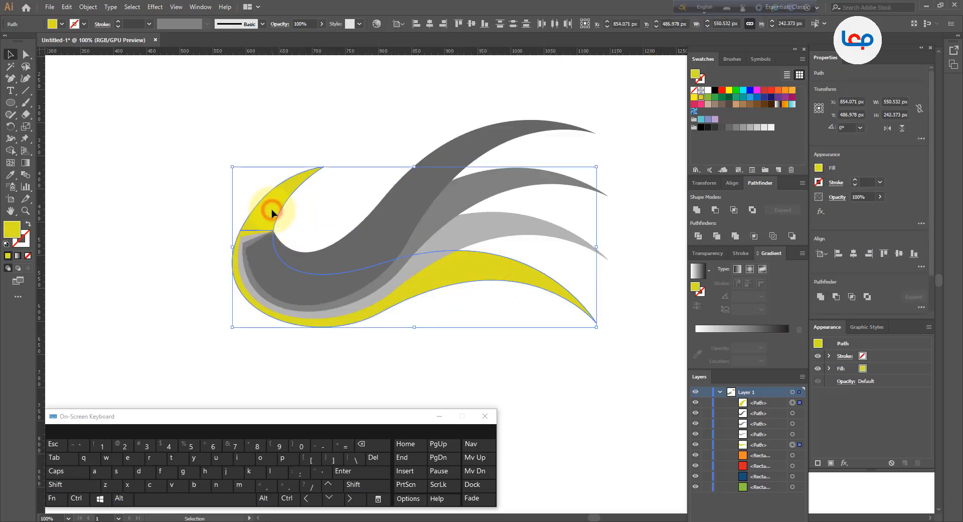
pyautogui.rightClick(272, 213)
pyautogui.moveTo(351, 355)
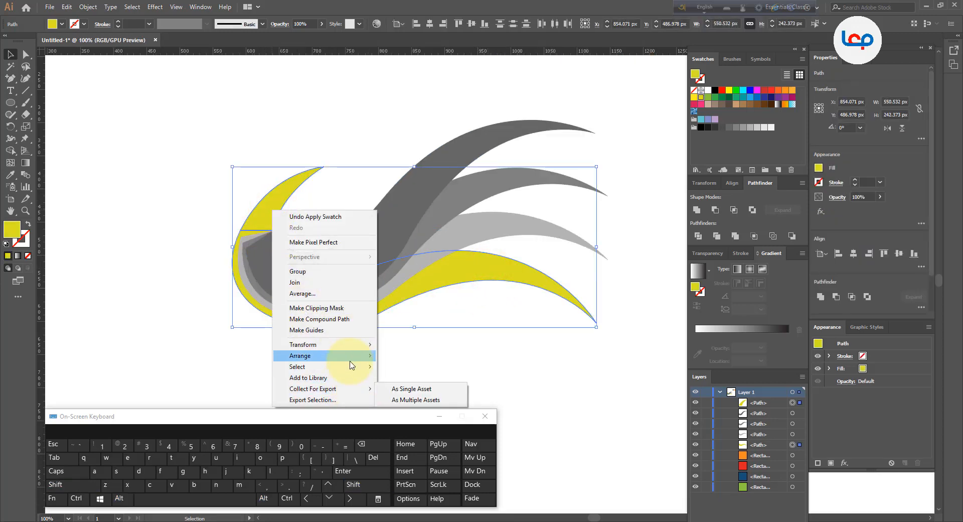
pyautogui.click(410, 357)
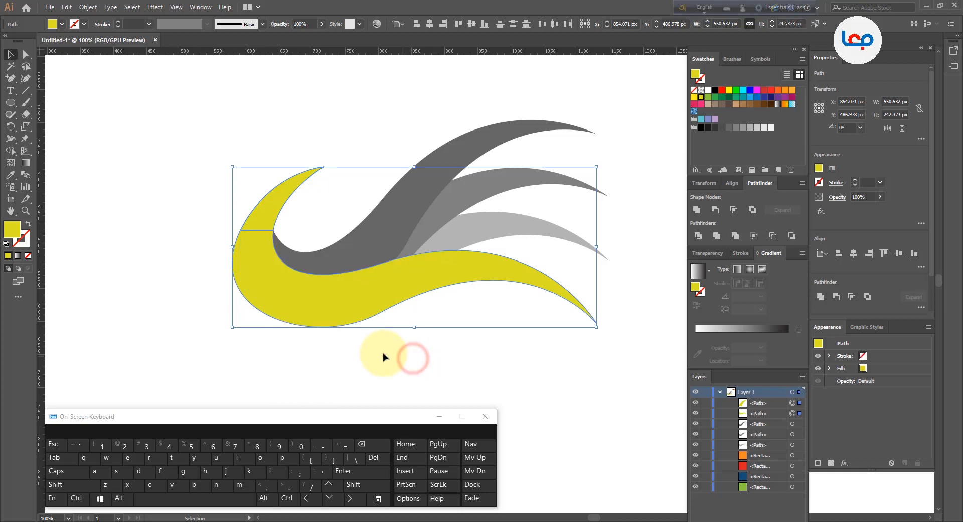
pyautogui.click(701, 210)
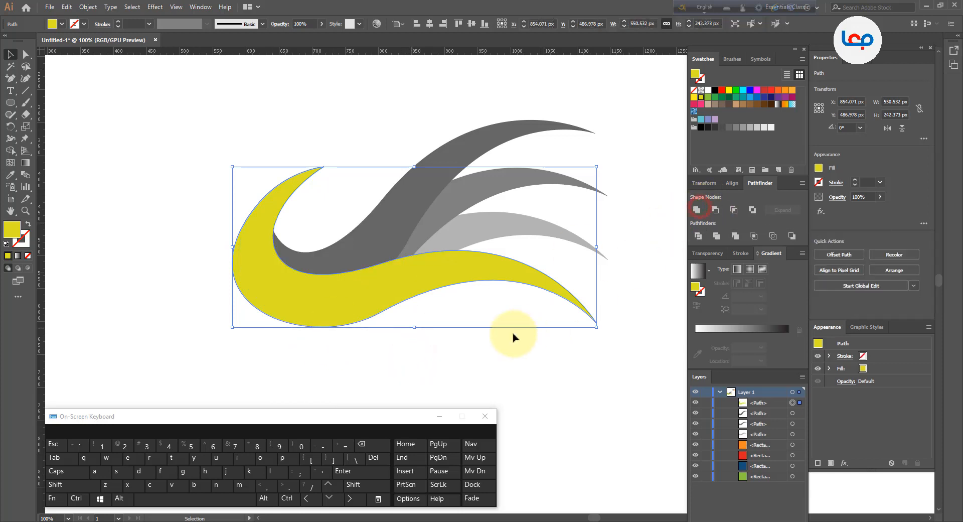
pyautogui.click(476, 355)
pyautogui.scroll(-1, 392, 323)
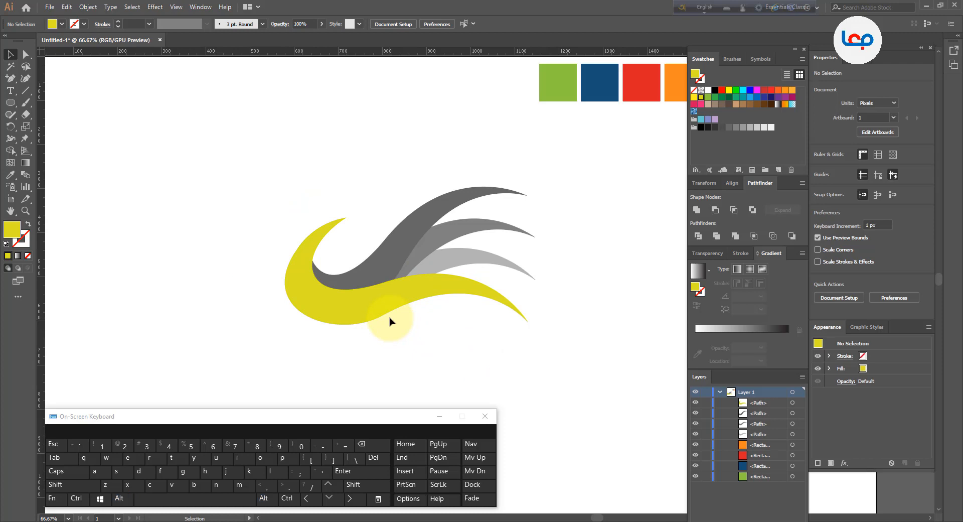
# - Bring the yellow swoosh and the lowest, light grey copy to the front of the stack
pyautogui.scroll(1, 437, 301)
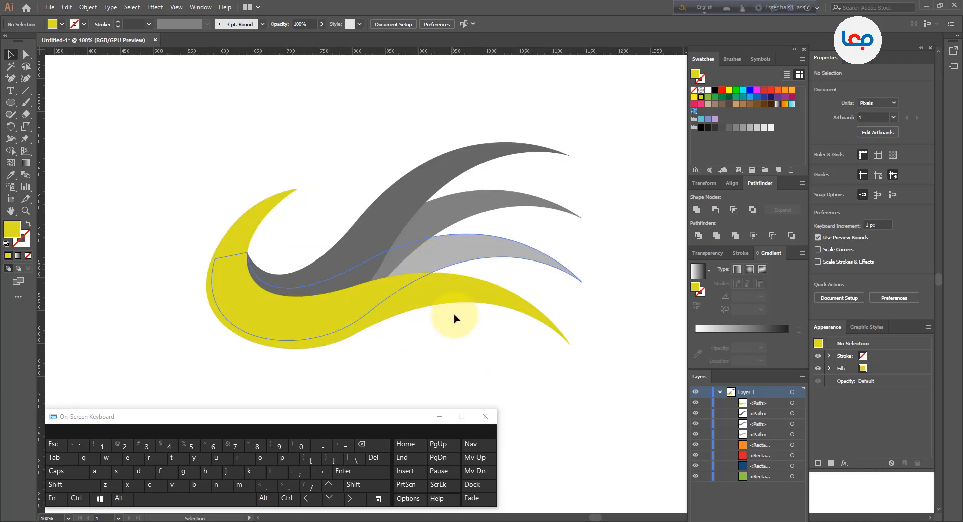
pyautogui.click(450, 280)
pyautogui.keyDown('shift'); pyautogui.click(459, 251); pyautogui.keyUp('shift')
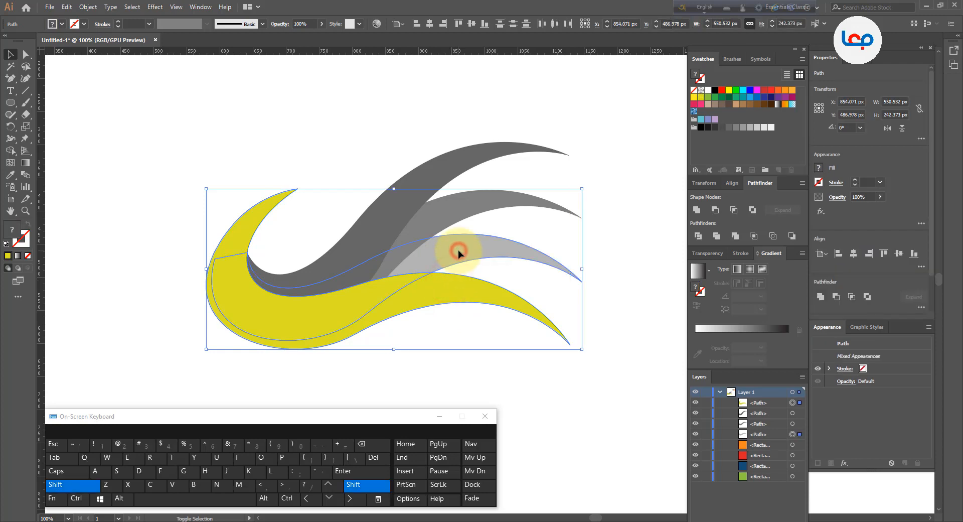
pyautogui.rightClick(459, 253)
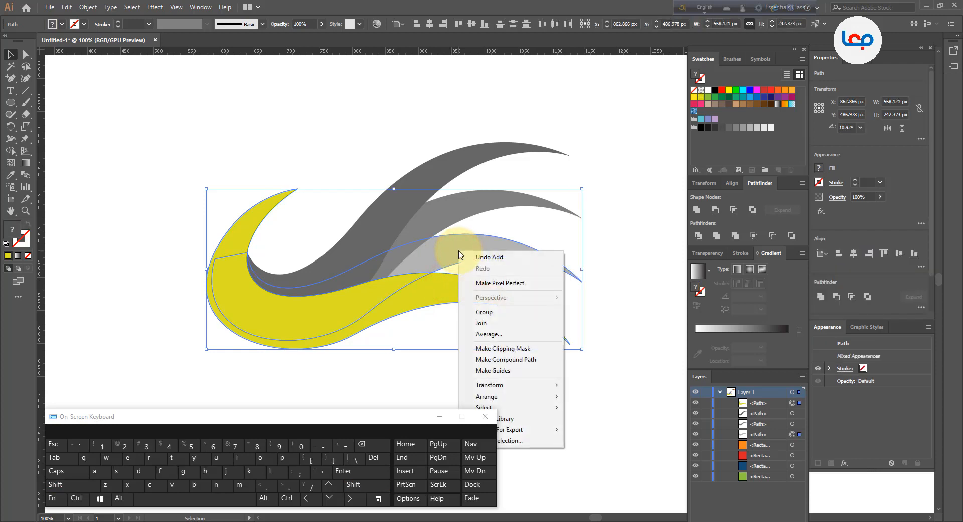
pyautogui.moveTo(525, 398)
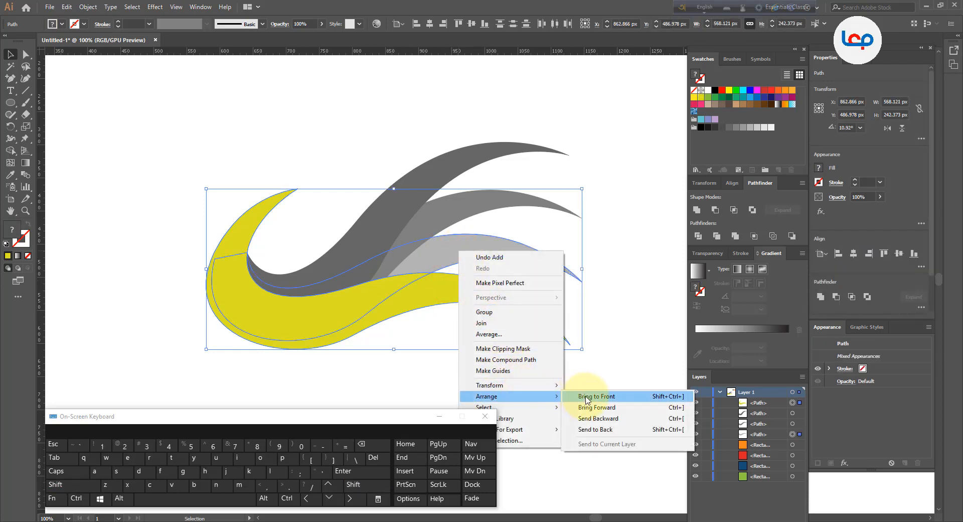
pyautogui.click(577, 391)
pyautogui.click(515, 383)
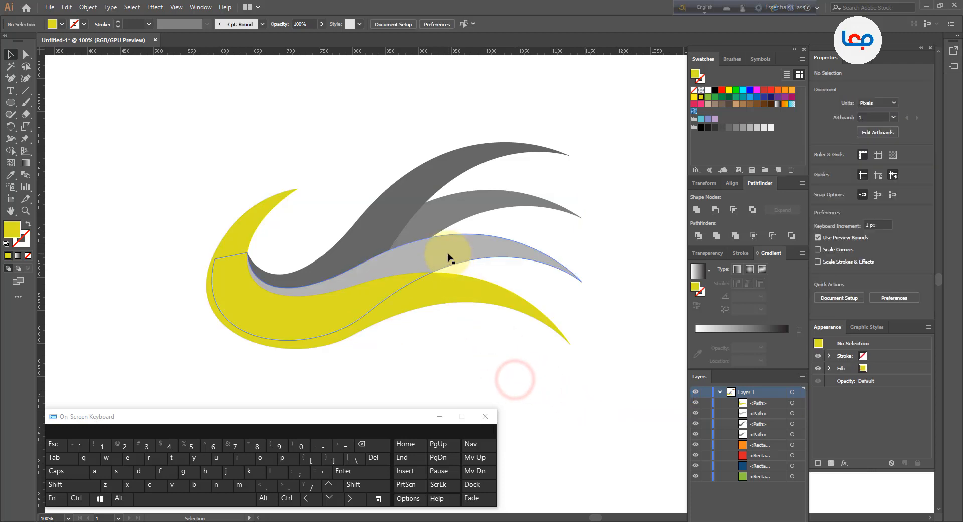
pyautogui.click(448, 253)
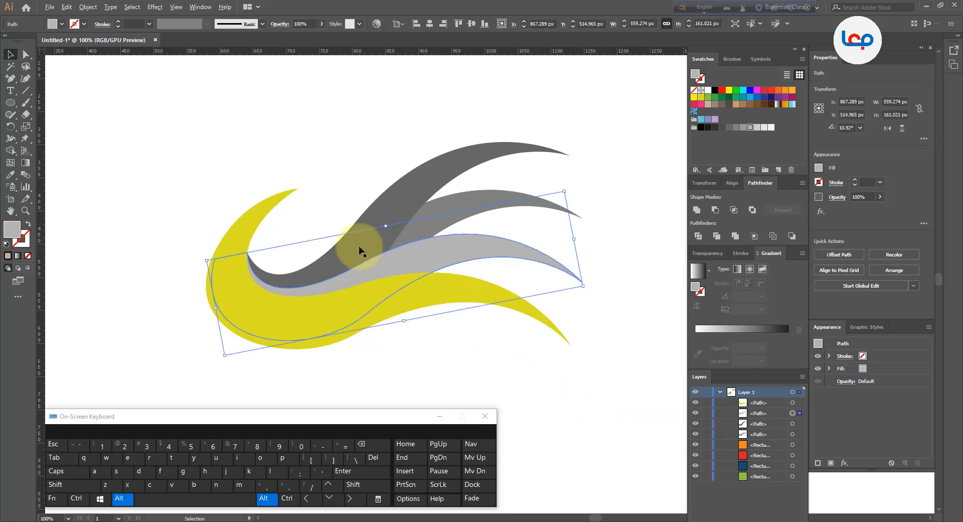
pyautogui.scroll(-1, 359, 244)
pyautogui.click(458, 312)
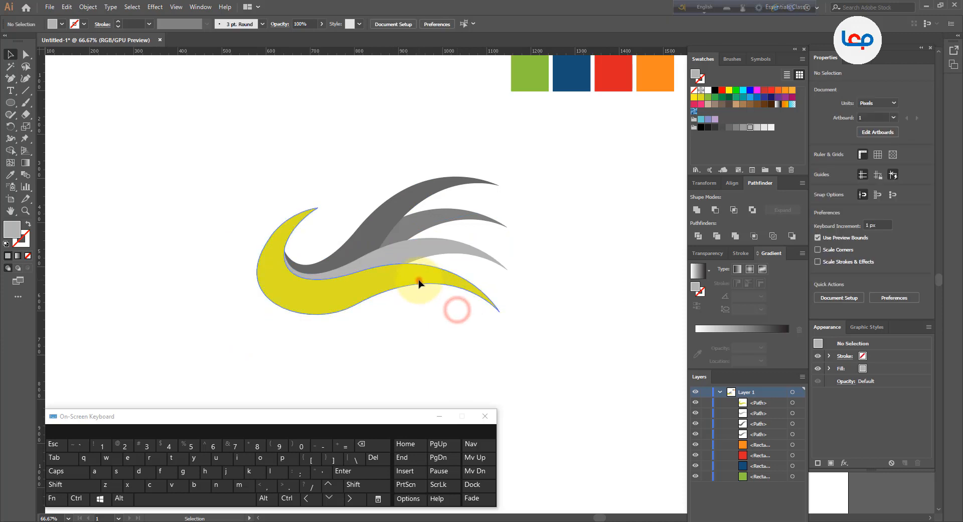
# - Fill the front yellow swoosh with the orange sampled from the orange square
pyautogui.click(418, 279)
pyautogui.click(12, 173)
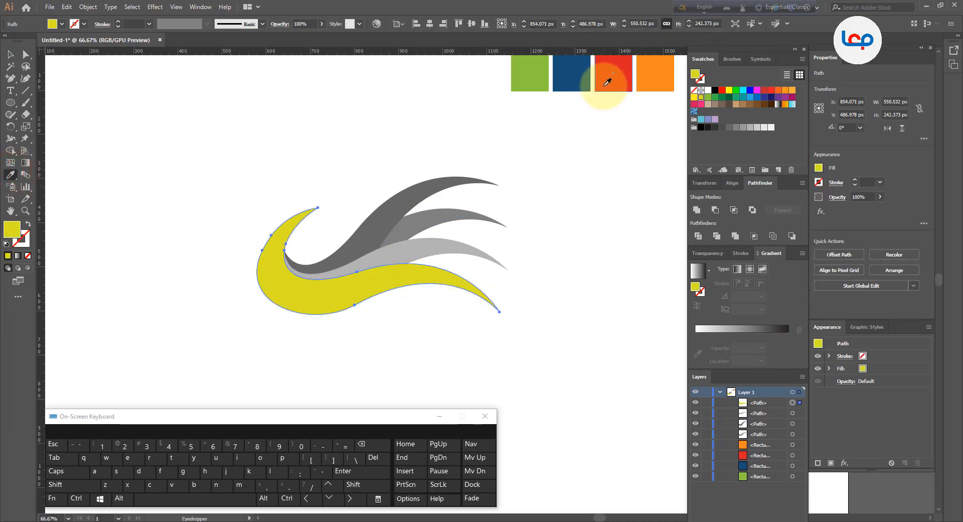
pyautogui.click(650, 80)
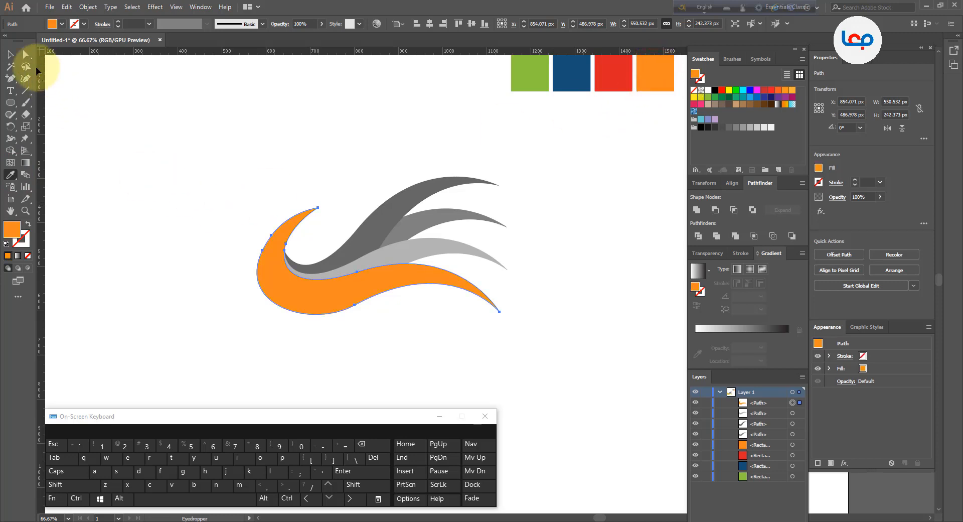
pyautogui.click(11, 54)
pyautogui.click(83, 121)
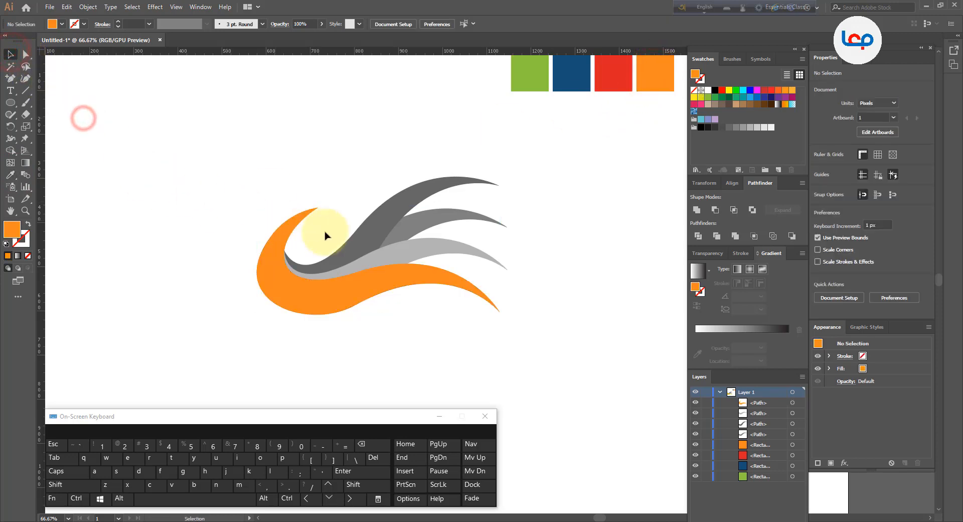
# - Fill the lowest, light grey copy with the red sampled from the red square
pyautogui.click(390, 253)
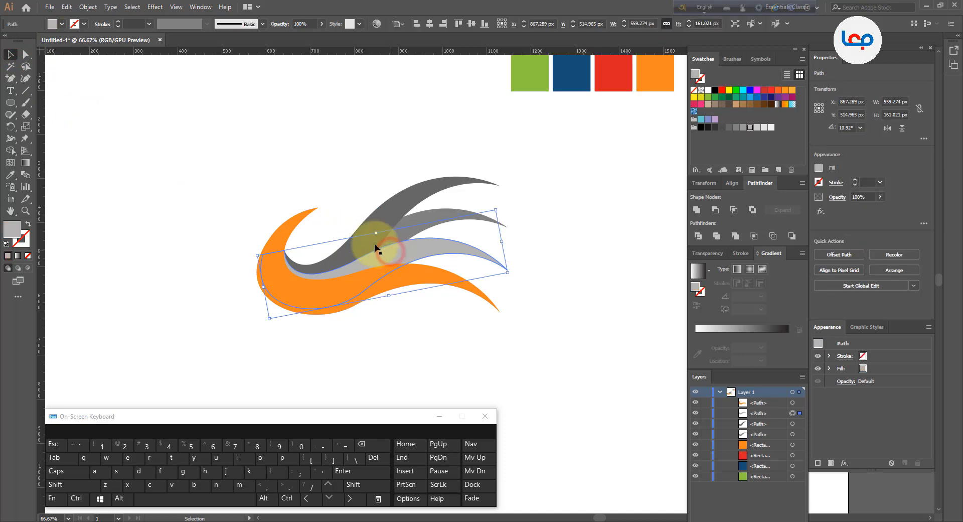
pyautogui.click(11, 174)
pyautogui.click(613, 72)
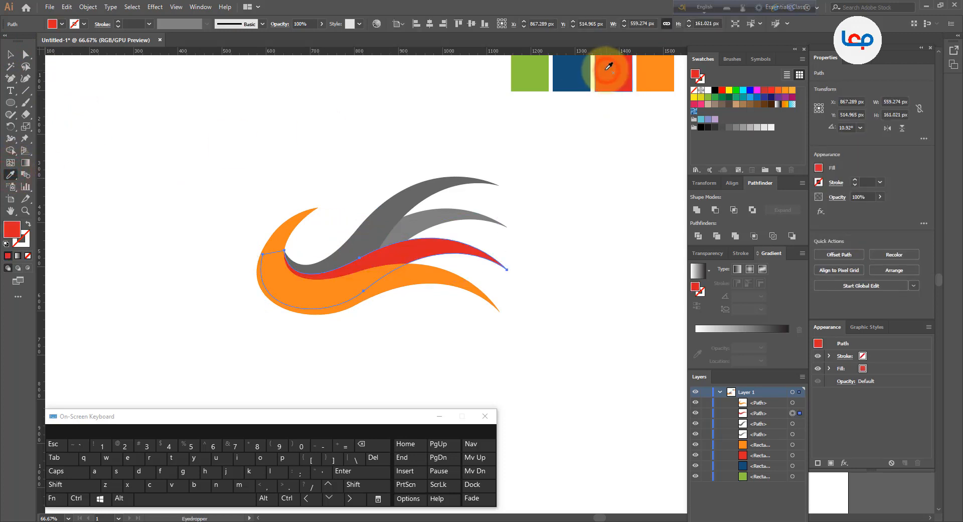
pyautogui.click(11, 54)
pyautogui.click(169, 123)
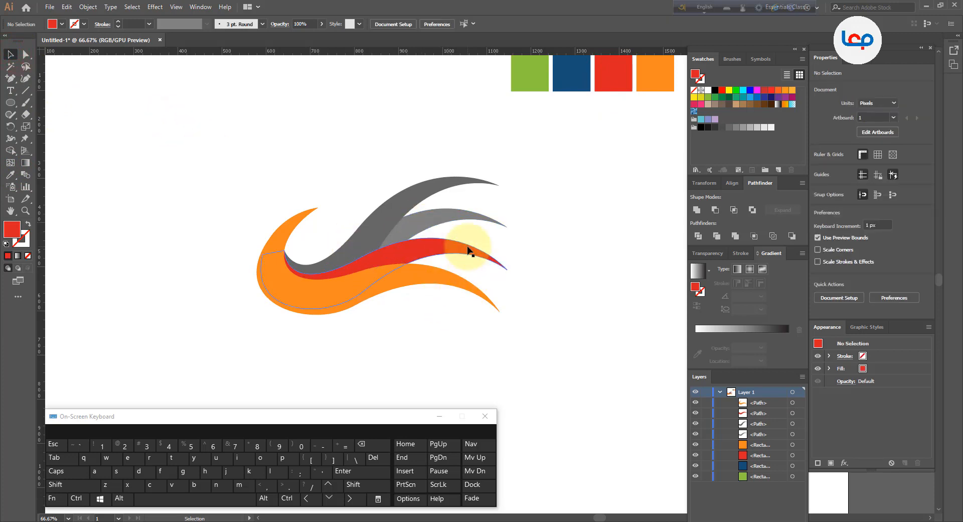
# - Bring the medium grey copy to the front together with the red copy and the orange swoosh
pyautogui.moveTo(509, 242); pyautogui.dragTo(430, 269)
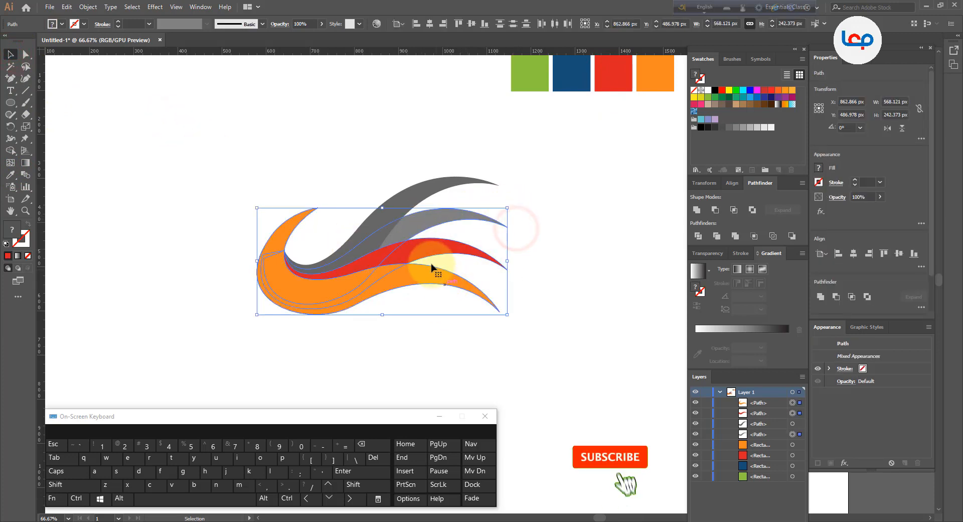
pyautogui.rightClick(430, 256)
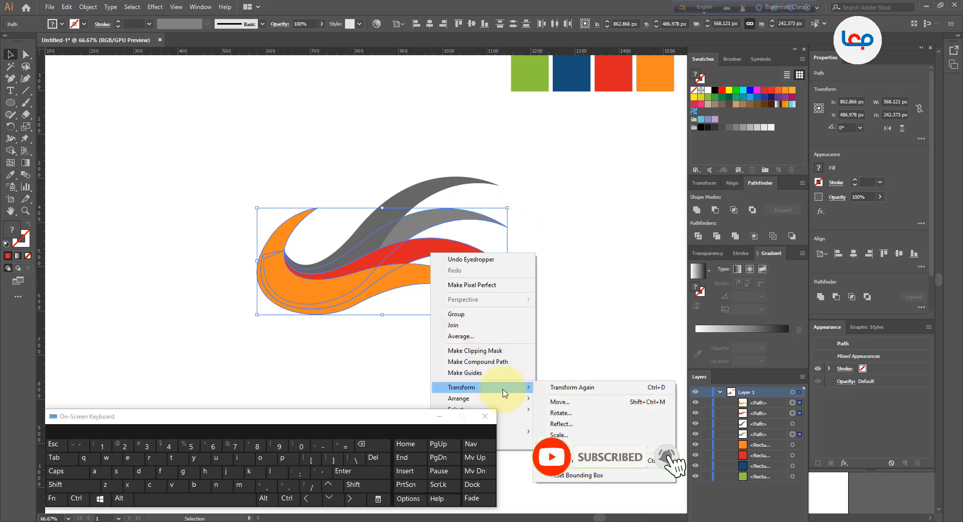
pyautogui.moveTo(507, 398)
pyautogui.click(562, 400)
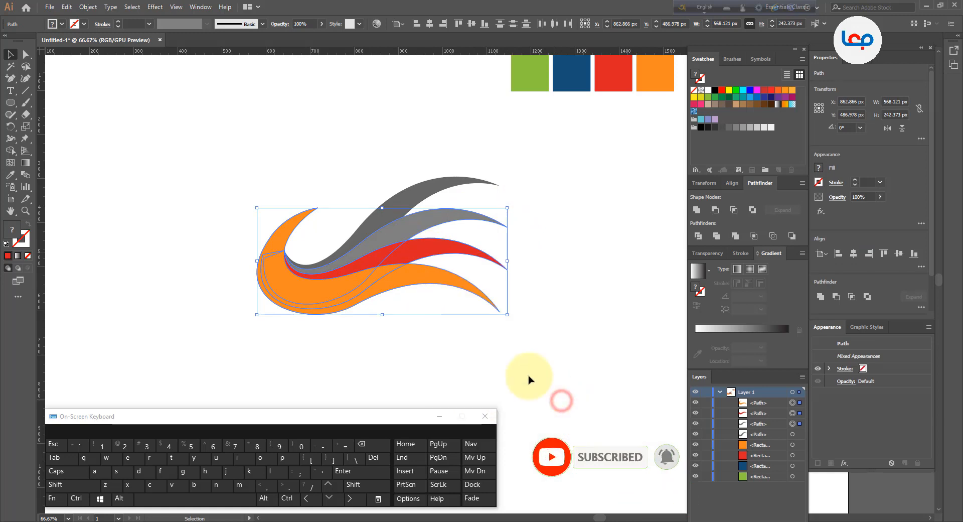
pyautogui.click(499, 359)
# - Fill the medium grey copy with the dark blue sampled from the blue square
pyautogui.click(425, 222)
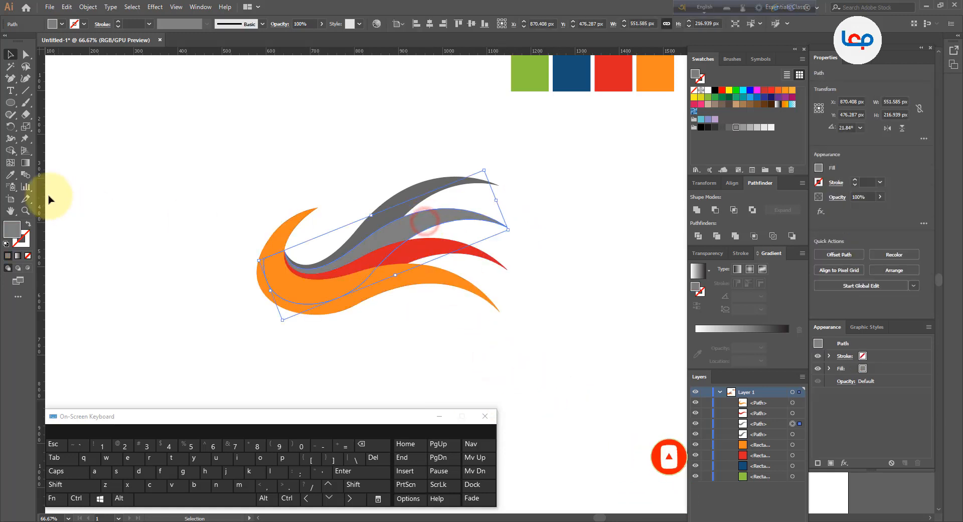
pyautogui.click(10, 175)
pyautogui.click(576, 76)
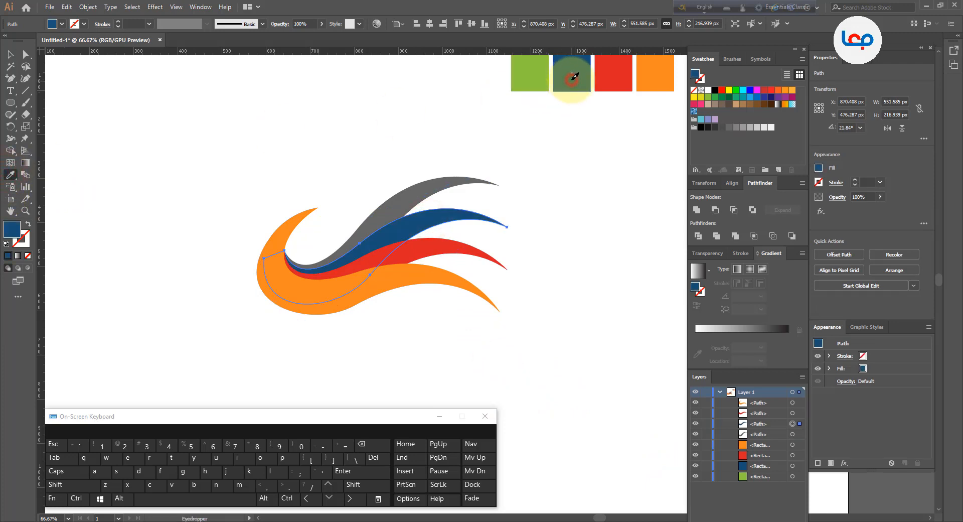
pyautogui.click(20, 56)
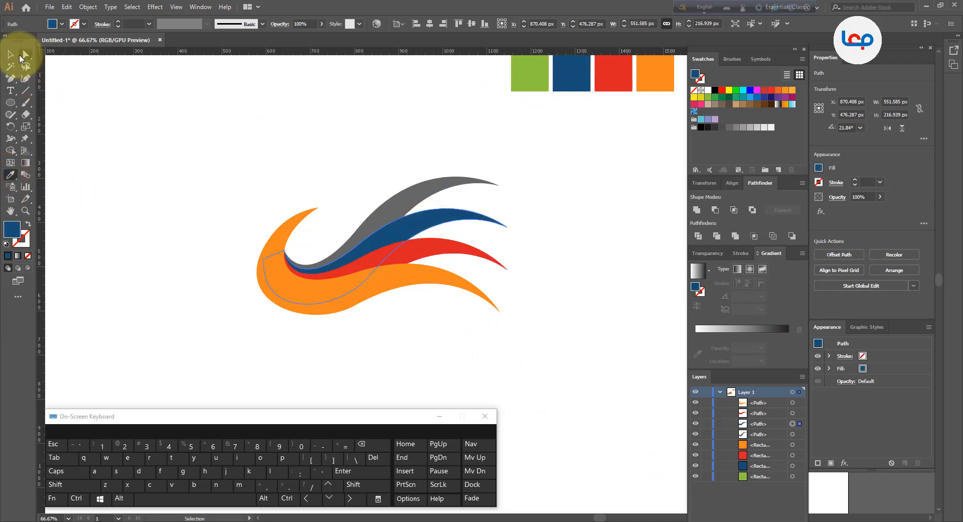
pyautogui.click(167, 130)
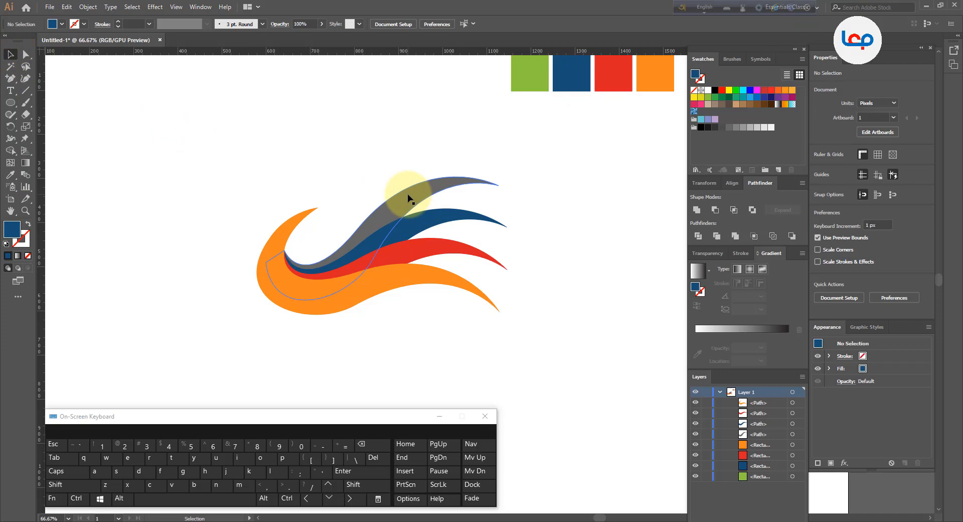
# - Fill the top, dark grey copy with the green sampled from the green square
pyautogui.click(10, 174)
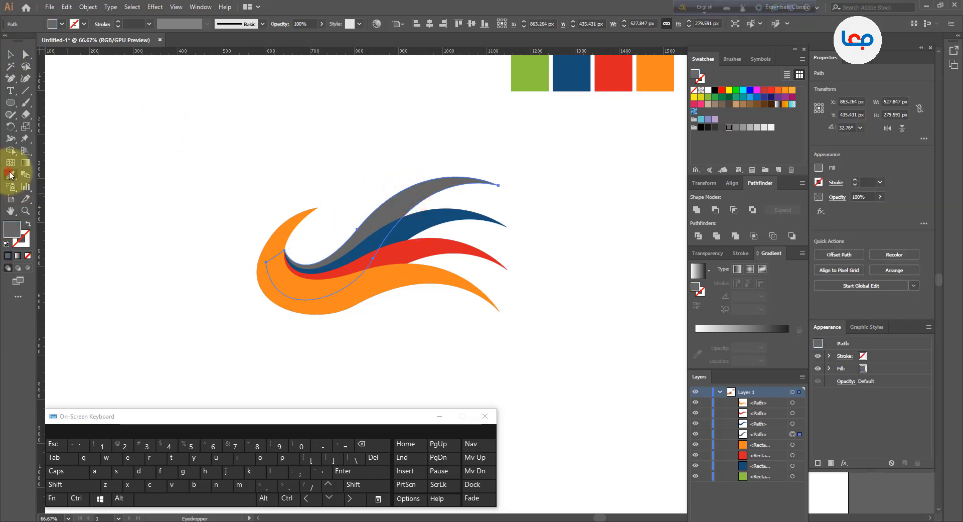
pyautogui.click(532, 71)
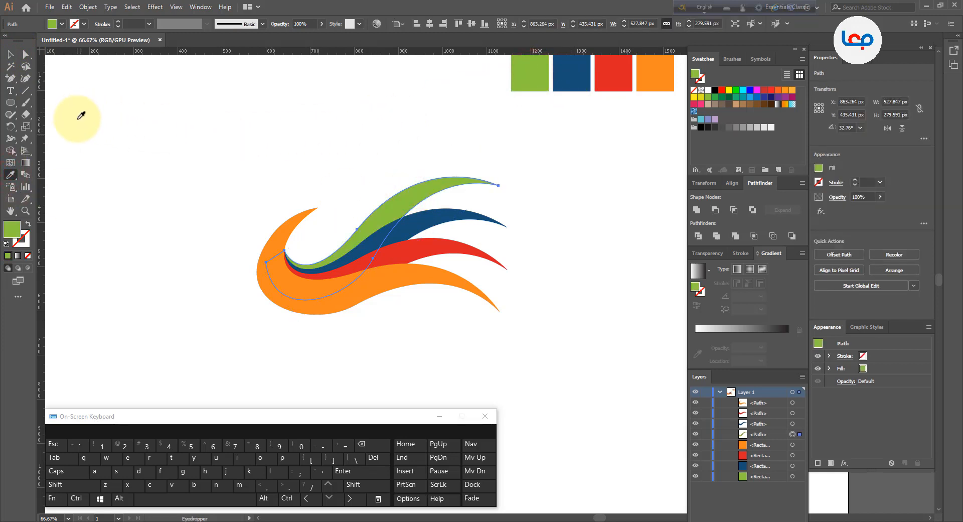
pyautogui.click(10, 53)
pyautogui.click(274, 130)
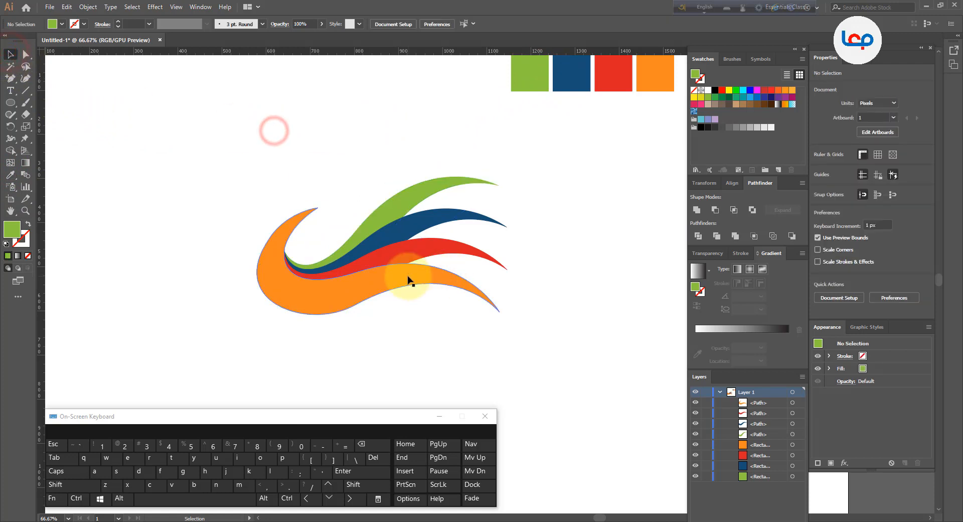
# - Change the orange swoosh's fill to the golden yellow FFCC33
pyautogui.click(408, 280)
pyautogui.doubleClick(15, 231)
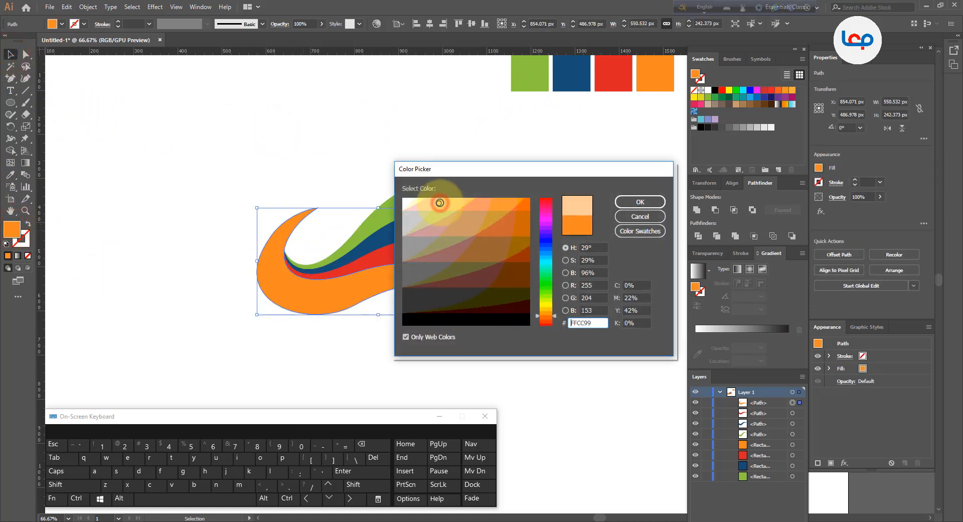
pyautogui.click(548, 311)
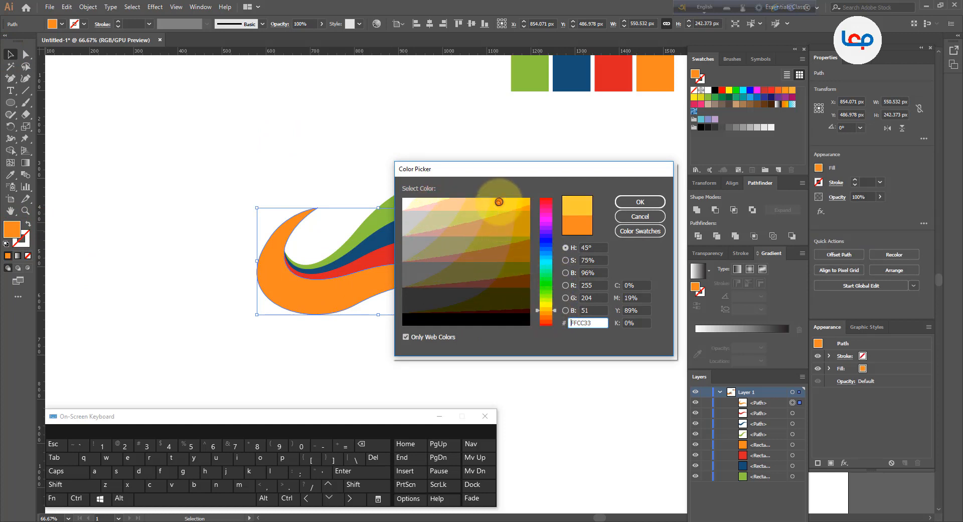
pyautogui.click(625, 201)
pyautogui.click(539, 299)
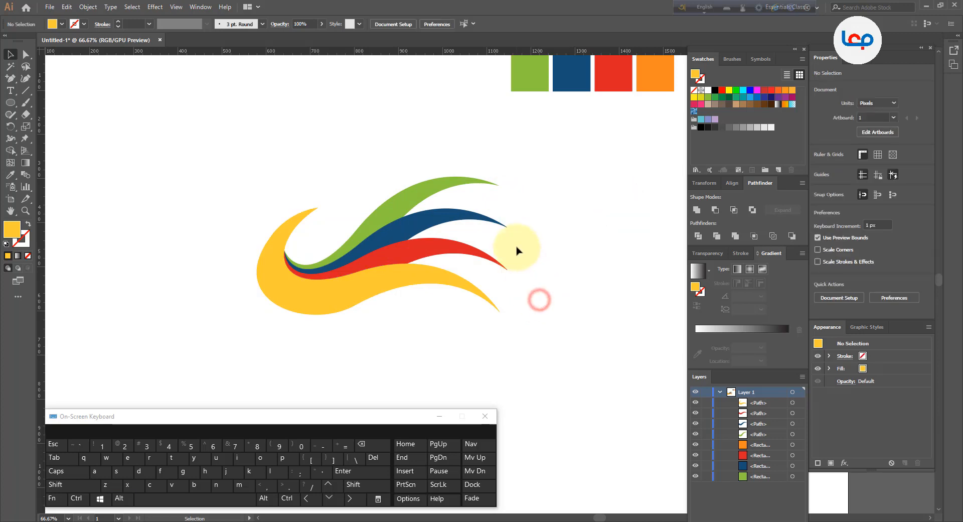
# - Try the brighter yellow FFFF33 as the front swoosh's fill and undo the change
pyautogui.scroll(1, 517, 249)
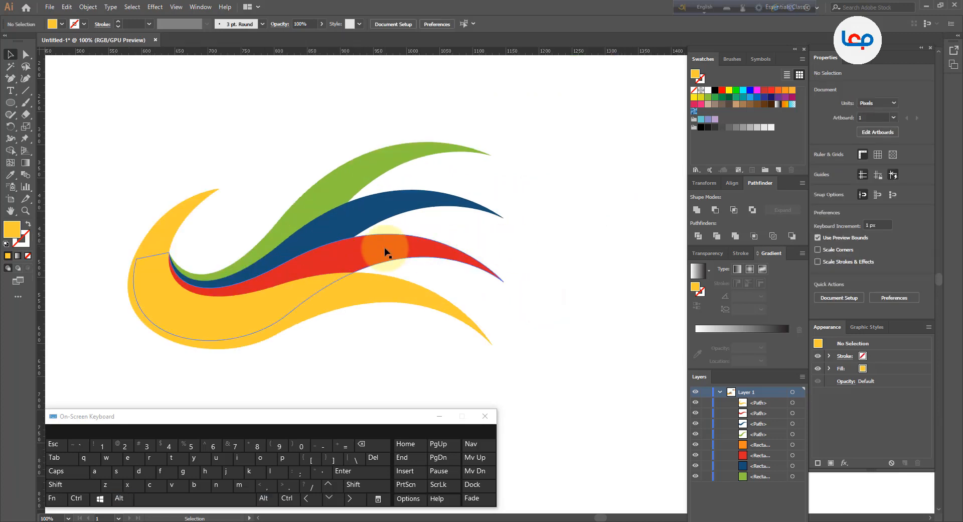
pyautogui.click(367, 288)
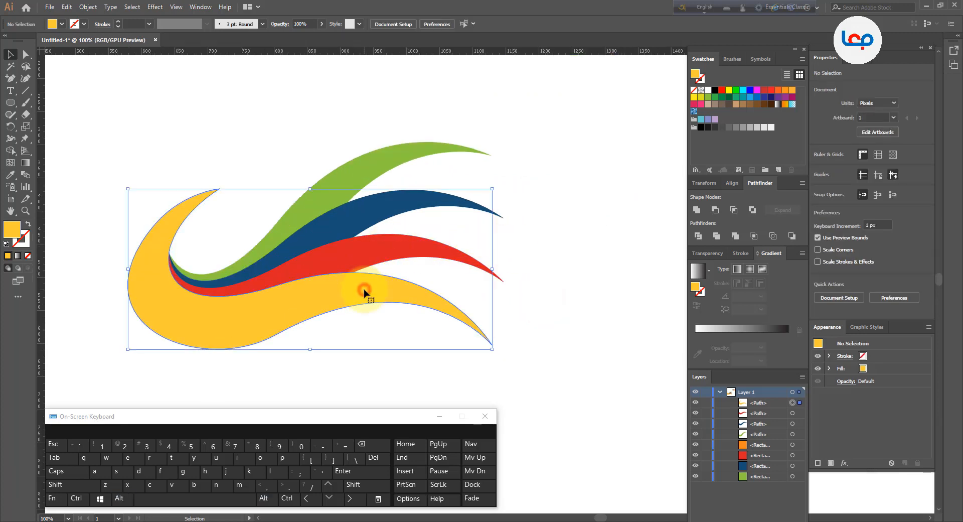
pyautogui.doubleClick(13, 231)
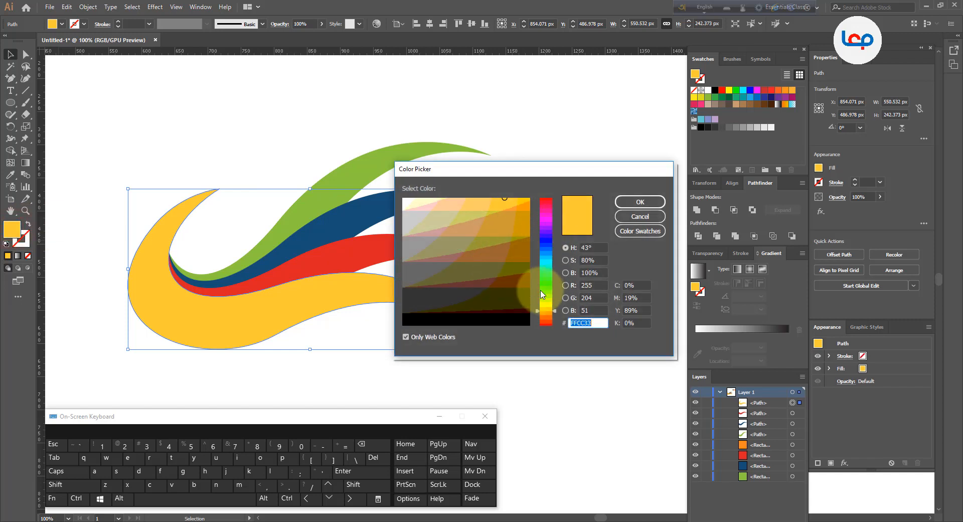
pyautogui.moveTo(548, 309); pyautogui.dragTo(548, 304)
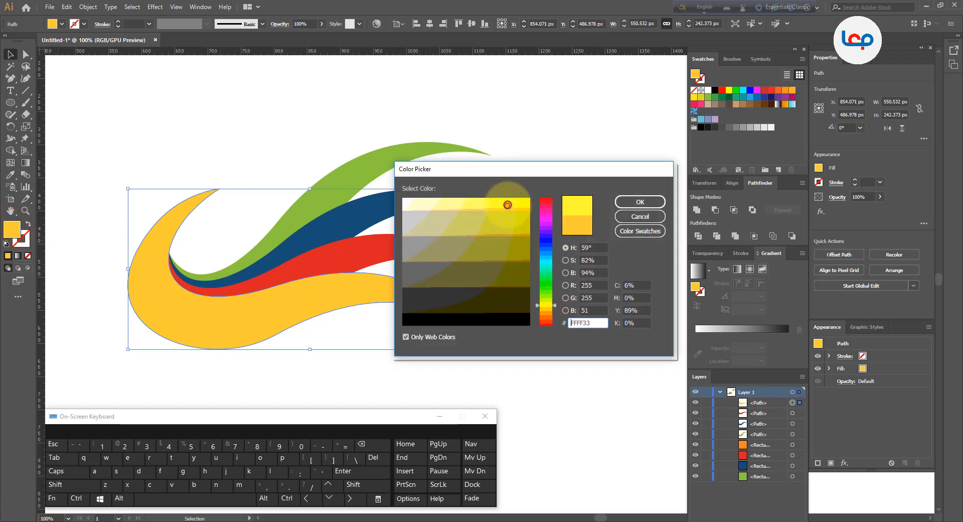
pyautogui.click(638, 202)
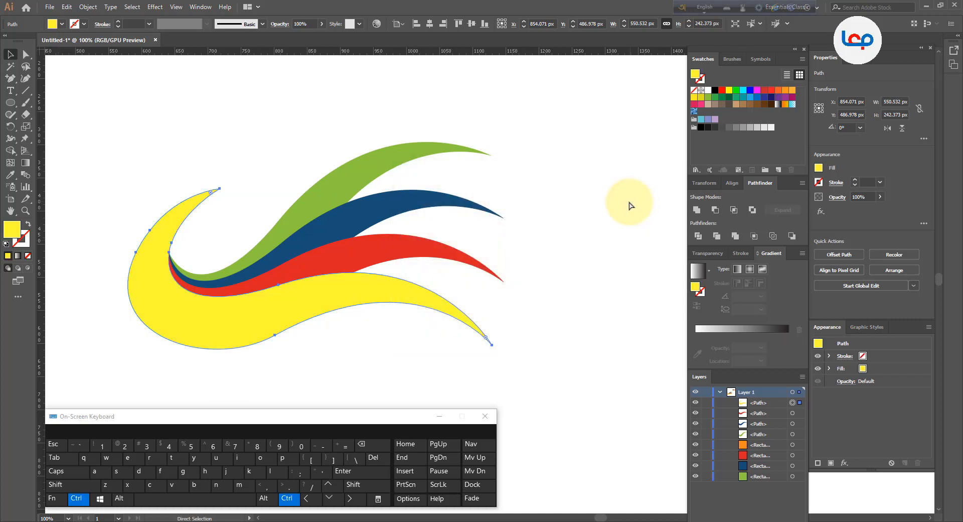
pyautogui.hotkey('ctrl', 'z')
pyautogui.click(553, 289)
# - Shift the blue swoosh slightly so its inner end tucks behind the red swoosh
pyautogui.keyDown('alt'); pyautogui.scroll(-1, 446, 255); pyautogui.keyUp('alt')
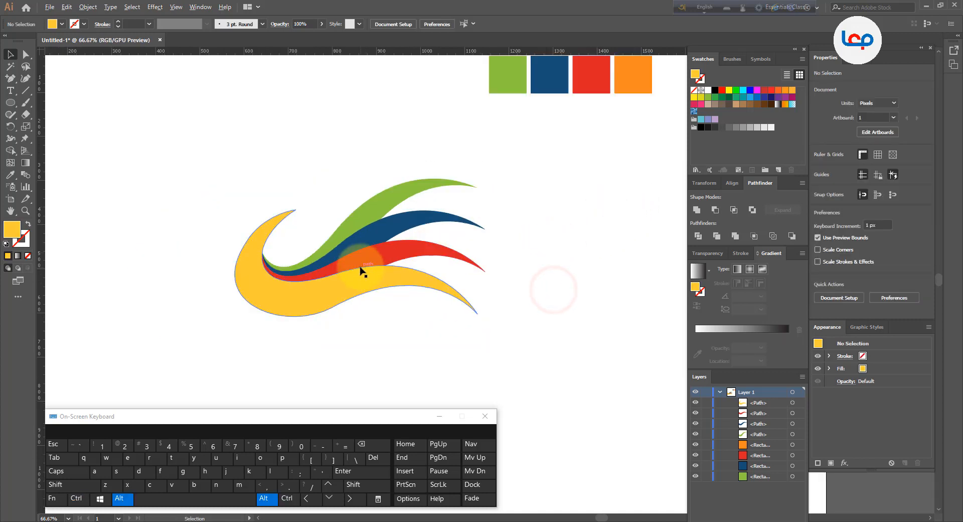
pyautogui.scroll(2, 364, 271)
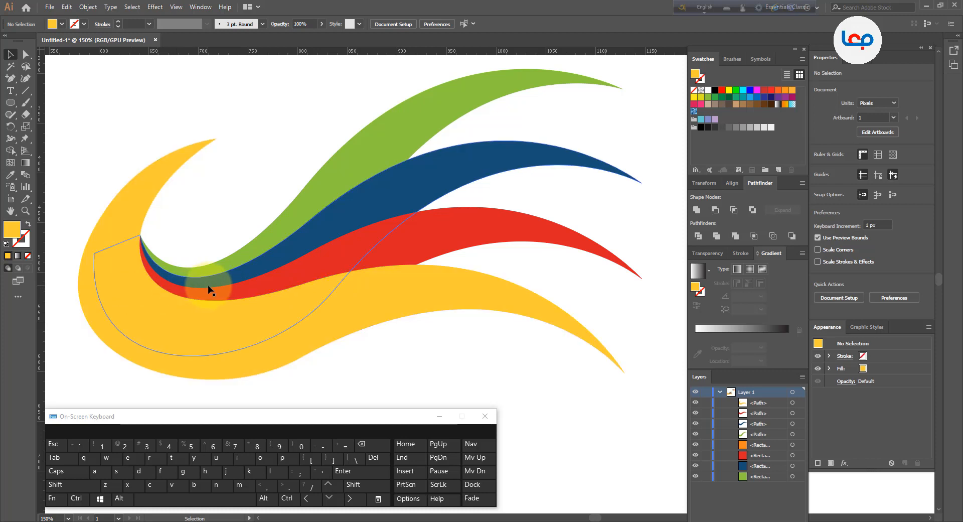
pyautogui.click(301, 244)
pyautogui.press('alt')
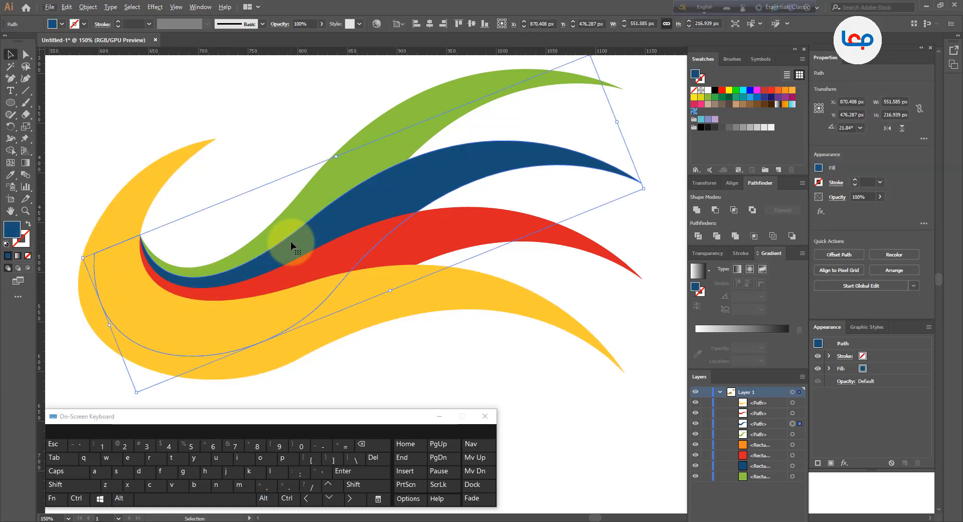
pyautogui.moveTo(291, 242); pyautogui.dragTo(269, 260)
# - Reposition the green swoosh slightly so its inner end emerges from behind the blue swoosh
pyautogui.scroll(2, 297, 232)
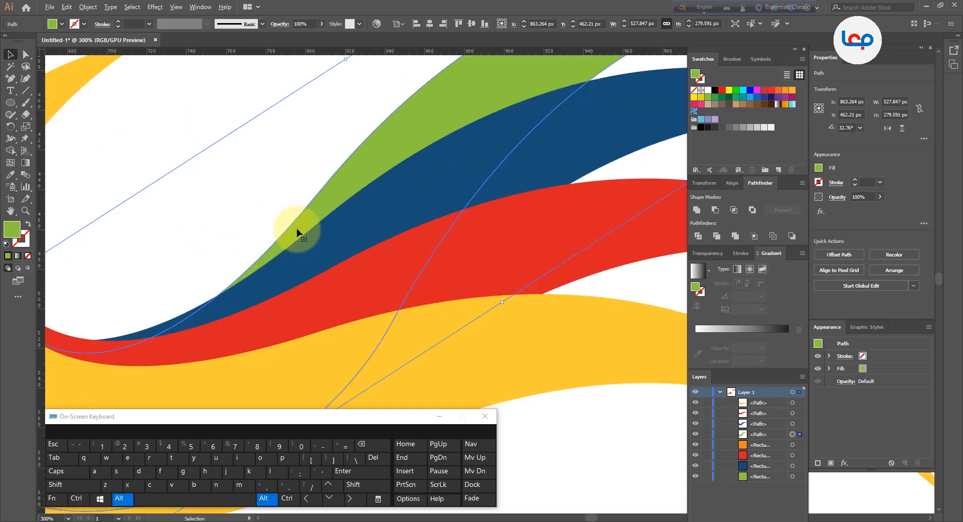
pyautogui.moveTo(304, 224); pyautogui.dragTo(309, 219)
pyautogui.click(226, 223)
pyautogui.scroll(-2, 236, 224)
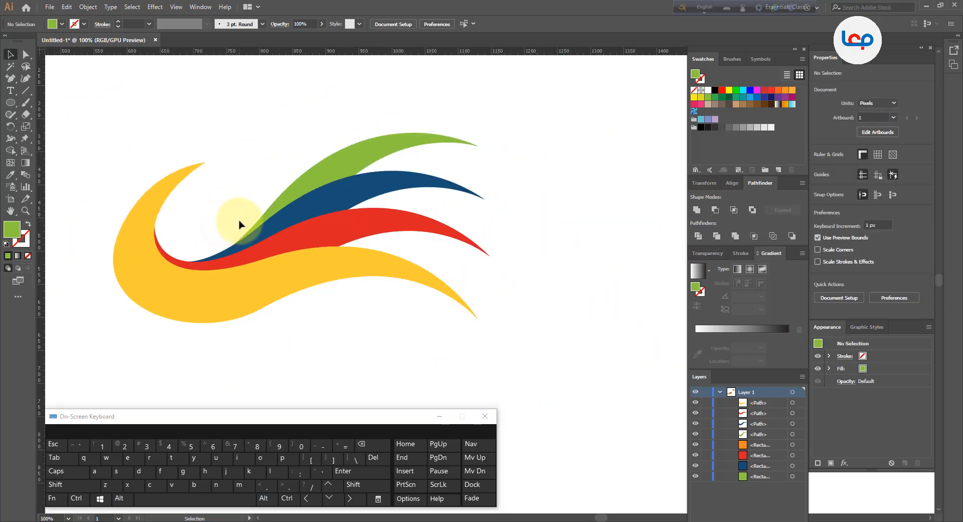
# - Nudge the red swoosh very slightly down and left along the inner curve, then deselect it
pyautogui.scroll(3, 168, 237)
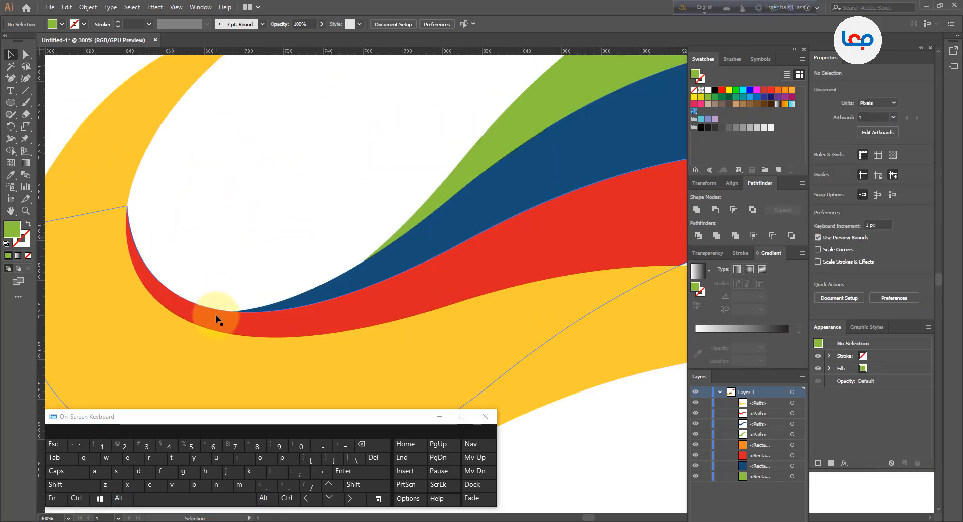
pyautogui.click(212, 317)
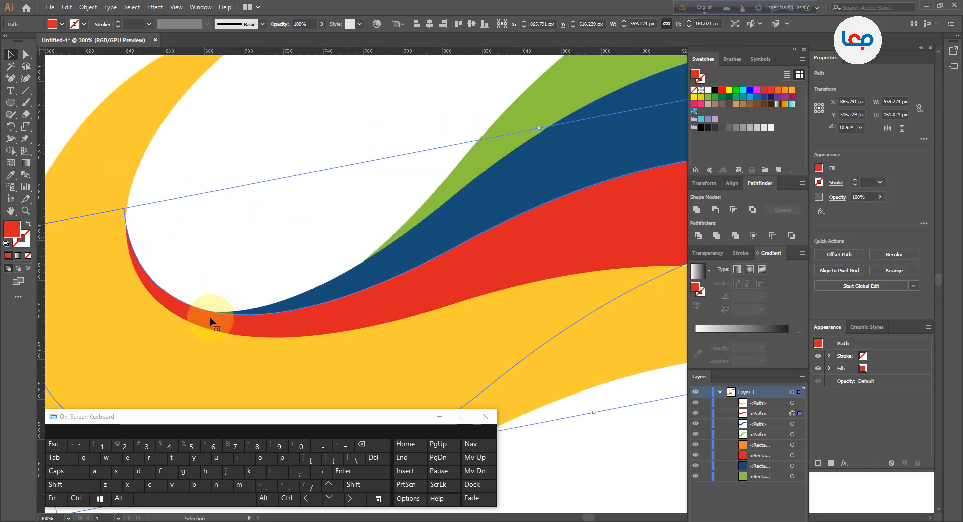
pyautogui.click(242, 252)
pyautogui.scroll(-5, 243, 252)
pyautogui.click(310, 320)
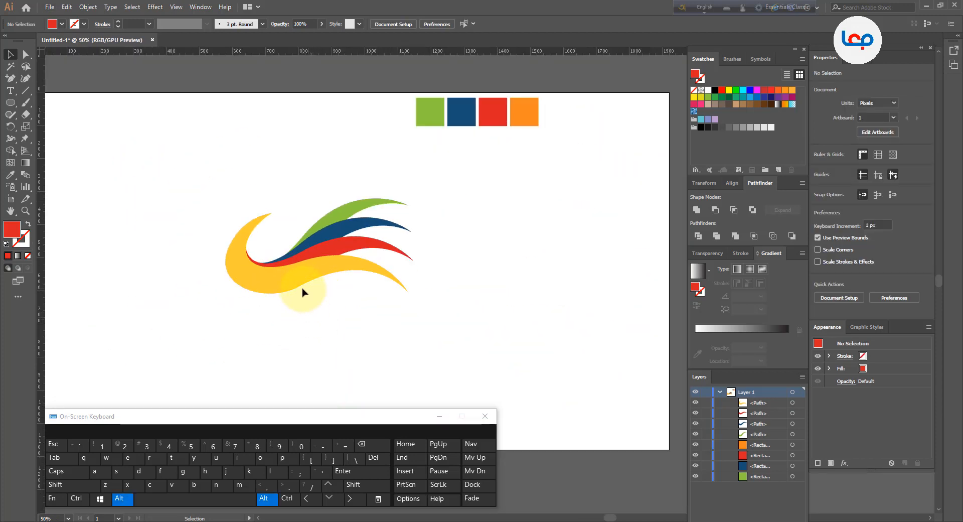
pyautogui.scroll(1, 301, 273)
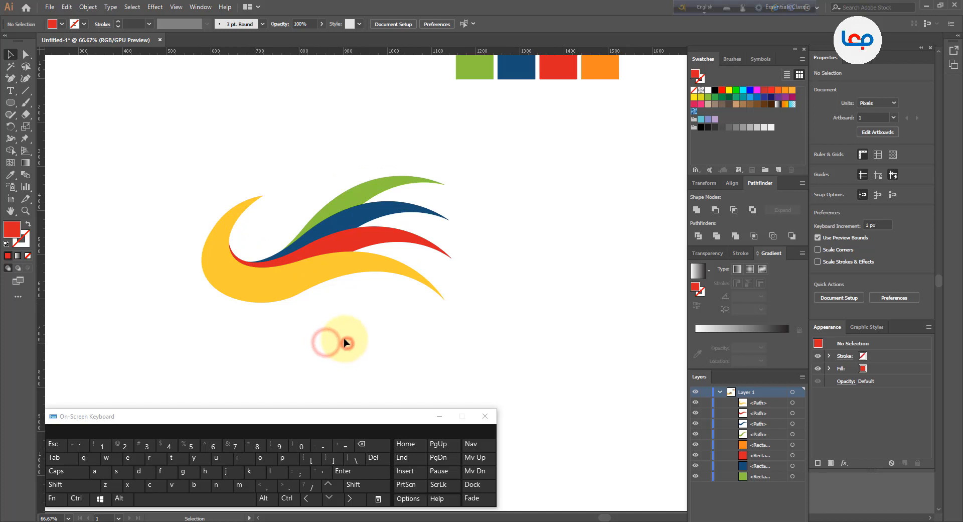
# - Select all four swooshes for the Shape Builder tool, trying a fill of None and undoing it
pyautogui.moveTo(345, 343); pyautogui.dragTo(196, 226)
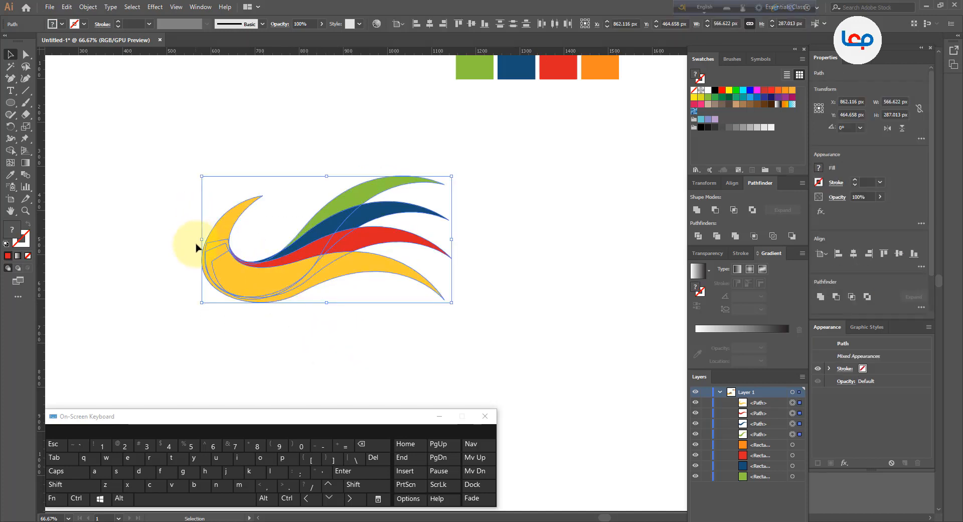
pyautogui.click(209, 340)
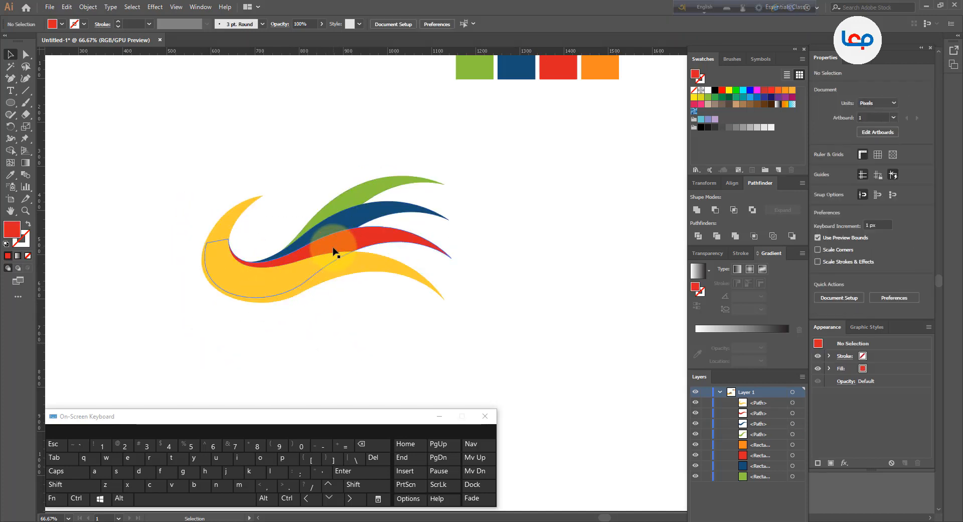
pyautogui.moveTo(344, 301); pyautogui.dragTo(183, 206)
pyautogui.scroll(1, 246, 226)
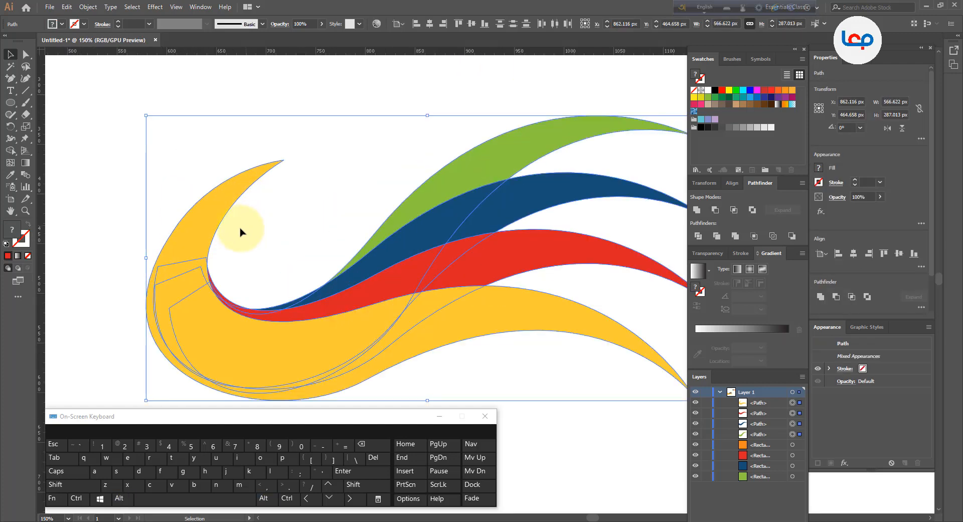
pyautogui.click(11, 150)
pyautogui.hotkey('ctrl', '-')
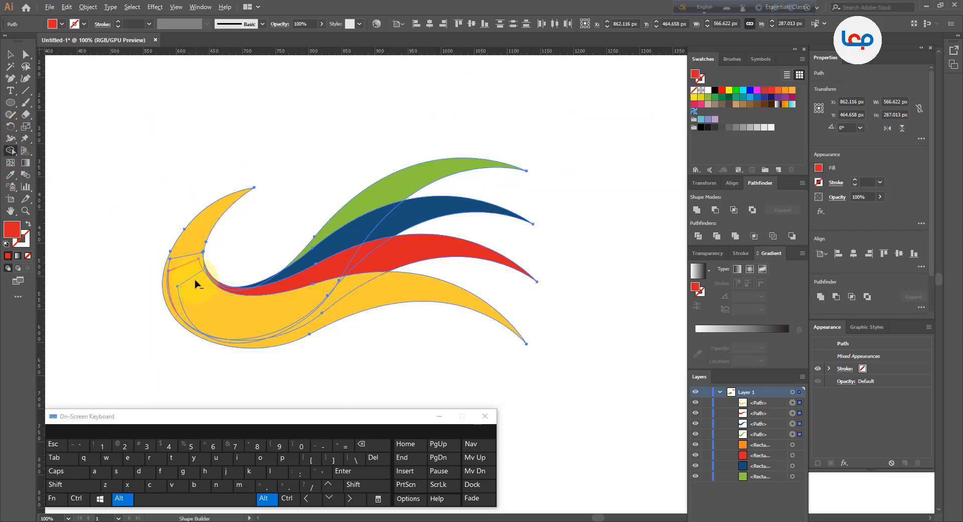
pyautogui.hotkey('ctrl', '+')
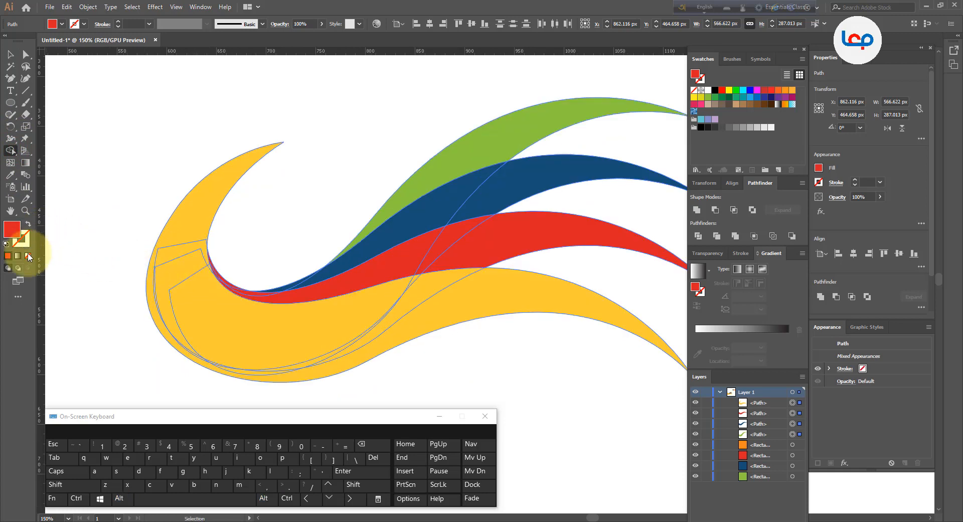
pyautogui.click(28, 255)
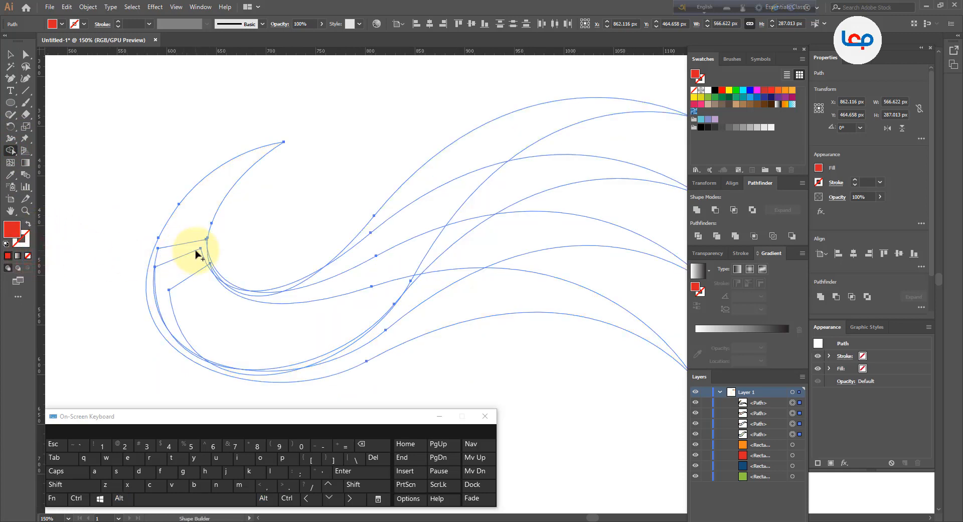
pyautogui.hotkey('ctrl', 'z')
# - Merge the front swoosh's overlapping regions and the leftover yellow slivers into one shape with Shape Builder
pyautogui.moveTo(183, 239)
pyautogui.mouseDown()
pyautogui.moveTo(199, 291)
pyautogui.moveTo(227, 316)
pyautogui.moveTo(443, 325)
pyautogui.mouseUp()
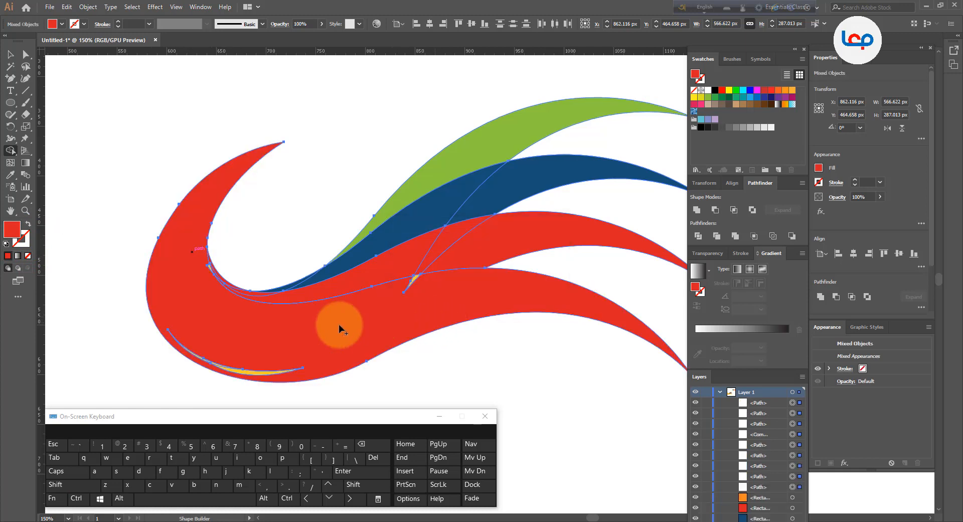
pyautogui.moveTo(339, 324)
pyautogui.mouseDown()
pyautogui.moveTo(235, 358)
pyautogui.moveTo(247, 372)
pyautogui.moveTo(193, 360)
pyautogui.mouseUp()
pyautogui.scroll(2, 199, 355)
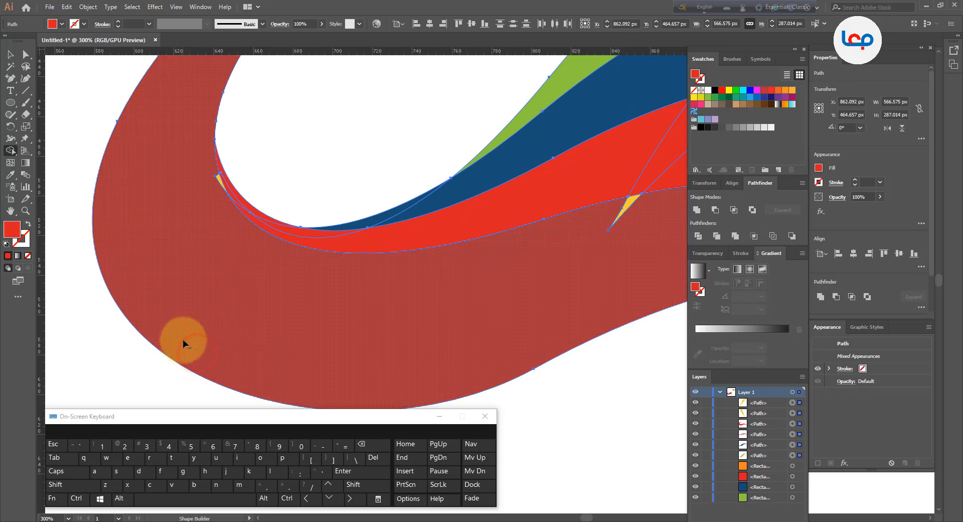
pyautogui.scroll(-1, 185, 341)
pyautogui.scroll(2, 221, 238)
pyautogui.scroll(2, 216, 240)
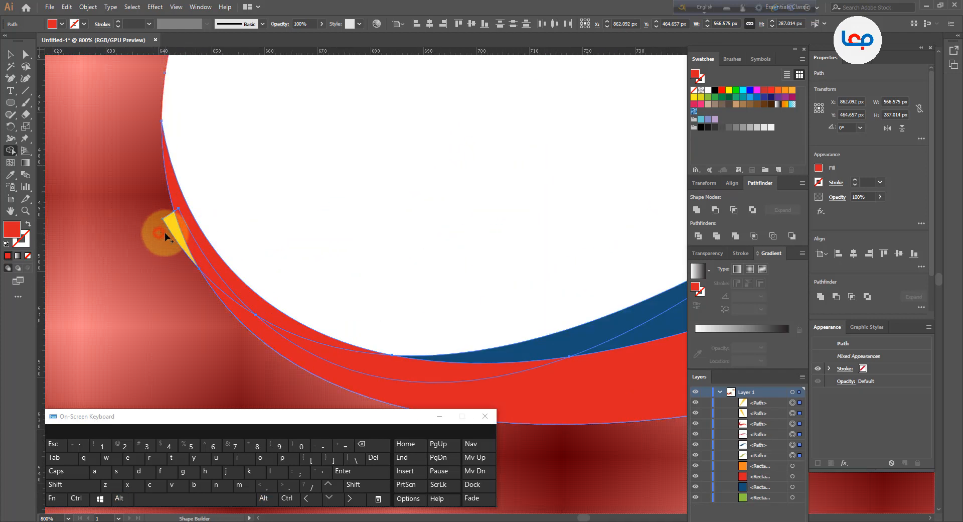
pyautogui.moveTo(173, 233); pyautogui.dragTo(176, 238)
pyautogui.scroll(-4, 177, 238)
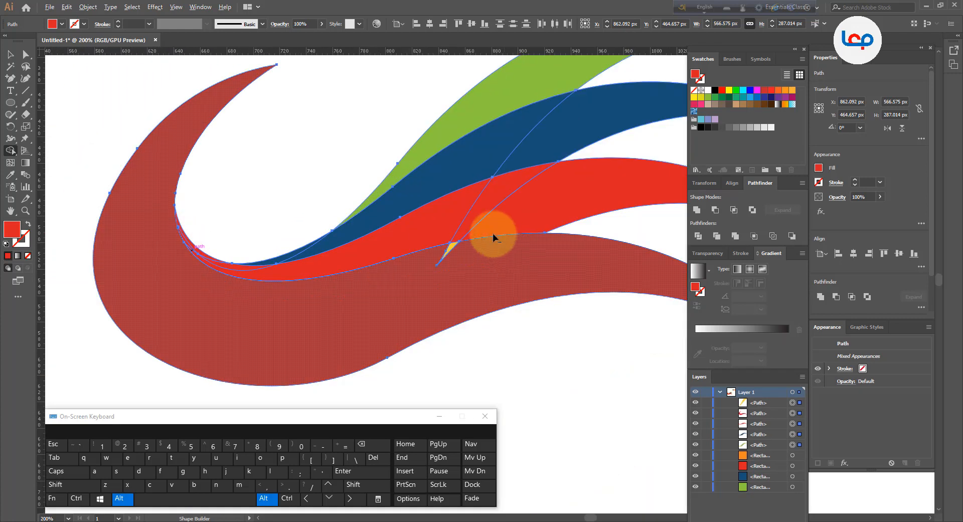
pyautogui.scroll(3, 484, 237)
pyautogui.click(391, 285)
pyautogui.scroll(-3, 459, 273)
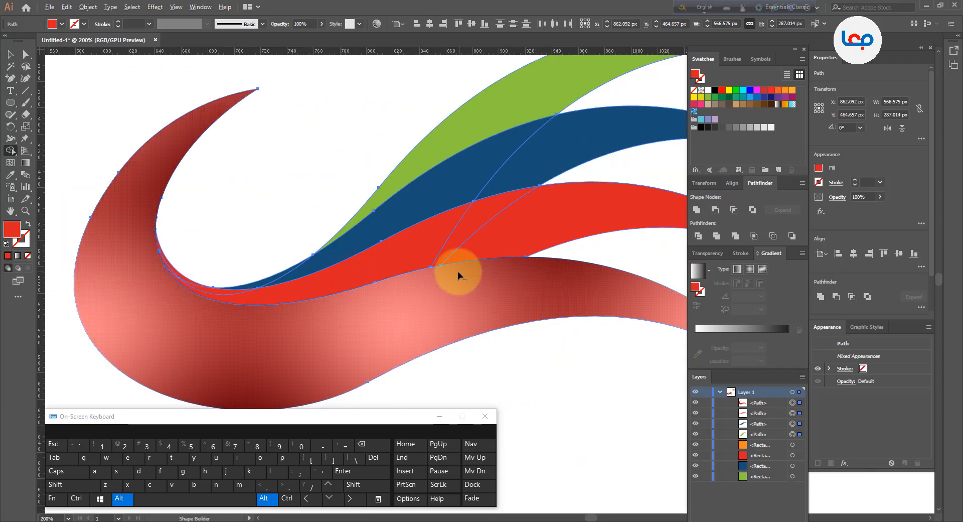
# - Merge the regions of the red swoosh just above the front one into one shape, including its thin inner end
pyautogui.moveTo(492, 232)
pyautogui.mouseDown()
pyautogui.moveTo(396, 260)
pyautogui.moveTo(199, 287)
pyautogui.mouseUp()
pyautogui.scroll(3, 200, 285)
pyautogui.moveTo(291, 333); pyautogui.dragTo(165, 282)
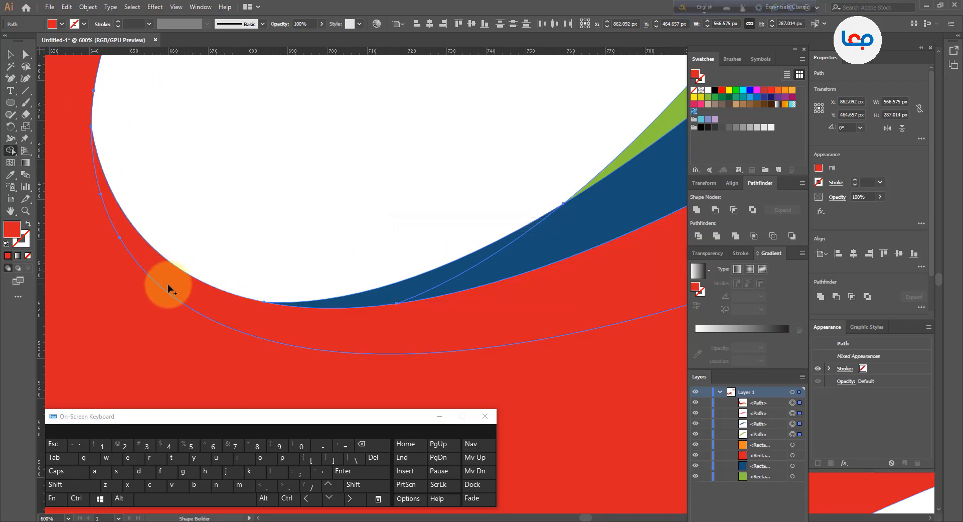
# - Merge the blue swoosh's regions and the green swoosh's regions into one shape each, and deselect the artwork
pyautogui.scroll(-3, 161, 271)
pyautogui.moveTo(430, 208)
pyautogui.mouseDown()
pyautogui.moveTo(538, 166)
pyautogui.moveTo(327, 273)
pyautogui.mouseUp()
pyautogui.moveTo(548, 149)
pyautogui.mouseDown()
pyautogui.moveTo(567, 114)
pyautogui.moveTo(531, 129)
pyautogui.mouseUp()
pyautogui.scroll(-3, 372, 189)
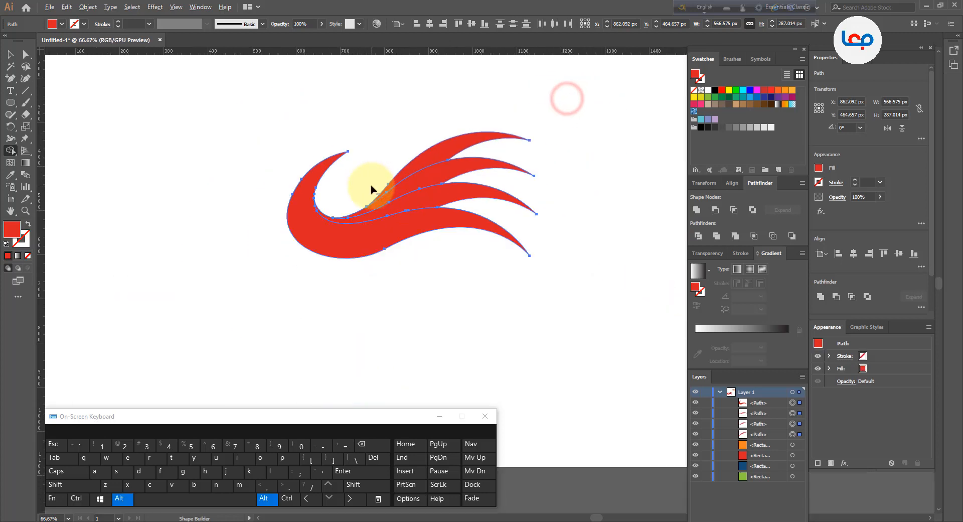
pyautogui.scroll(-2, 366, 166)
pyautogui.scroll(2, 316, 149)
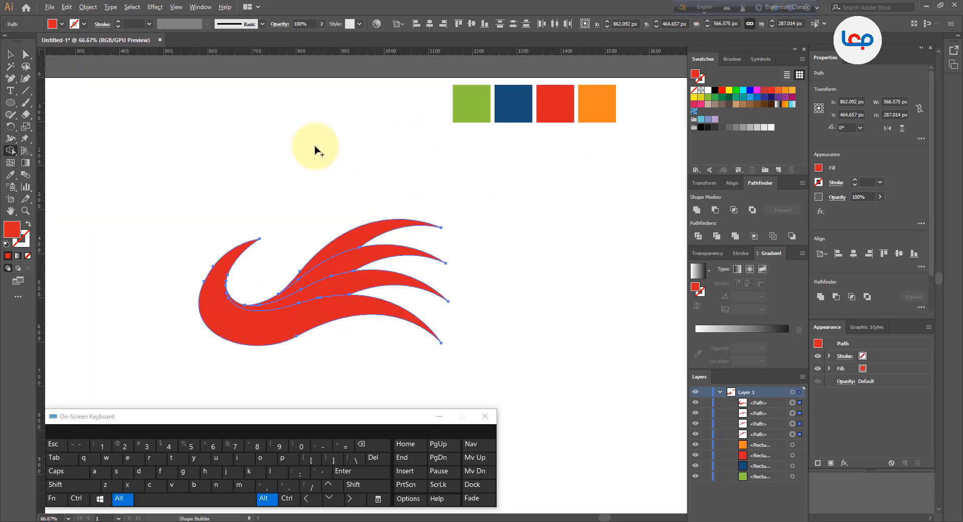
pyautogui.click(11, 54)
pyautogui.click(174, 128)
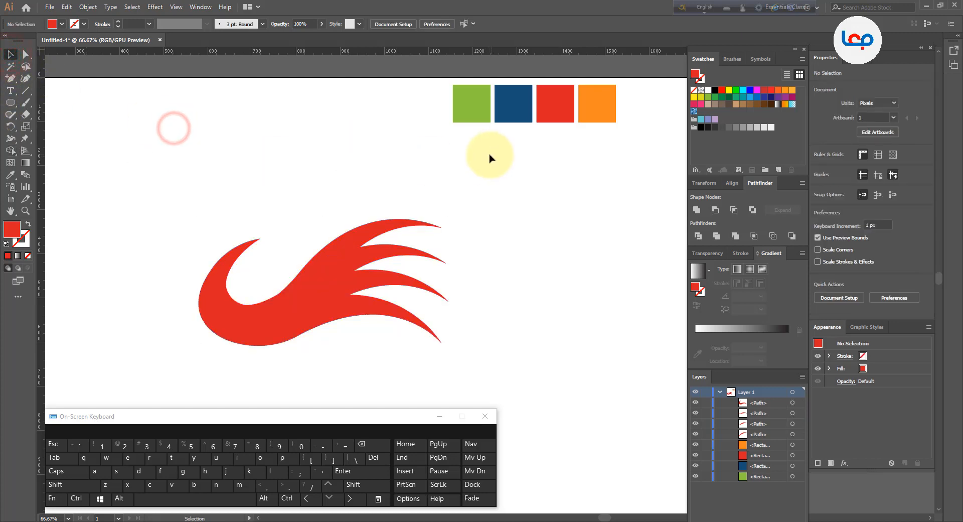
# - Fill the front swoosh with the orange sampled from the orange square and change it to golden yellow FFCC33
pyautogui.click(320, 293)
pyautogui.click(389, 192)
pyautogui.click(270, 324)
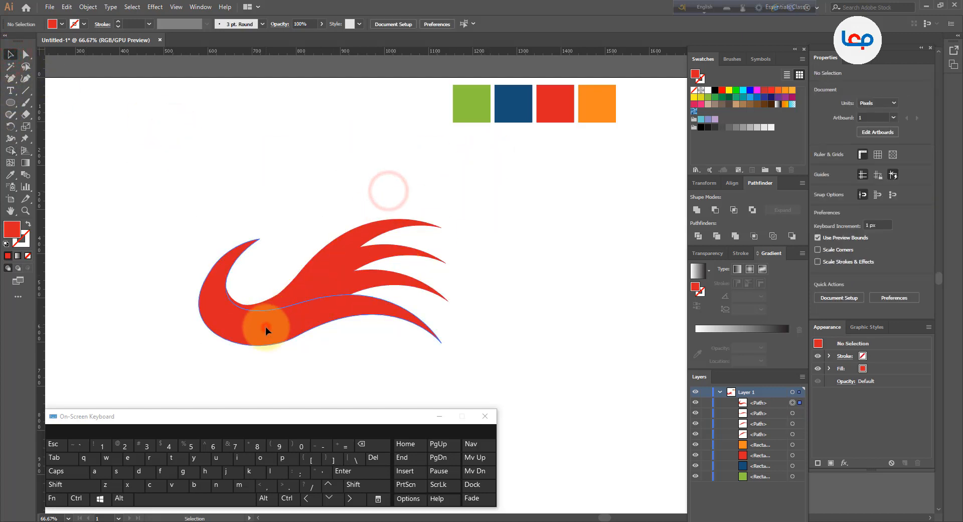
pyautogui.click(11, 175)
pyautogui.click(600, 103)
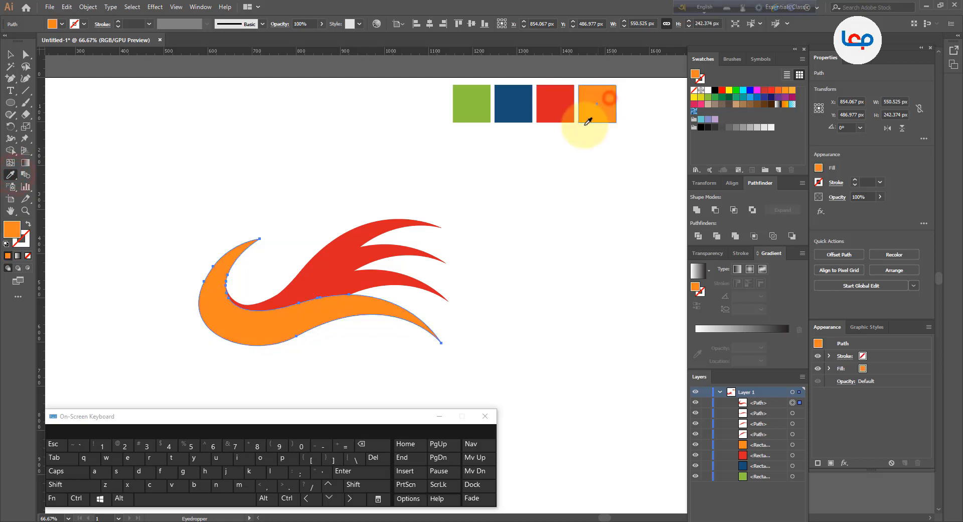
pyautogui.click(10, 54)
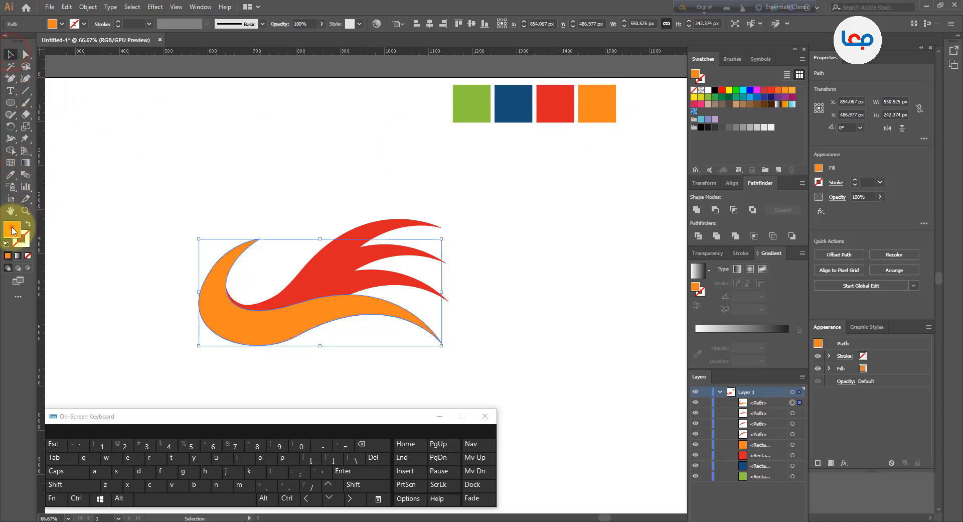
pyautogui.doubleClick(13, 229)
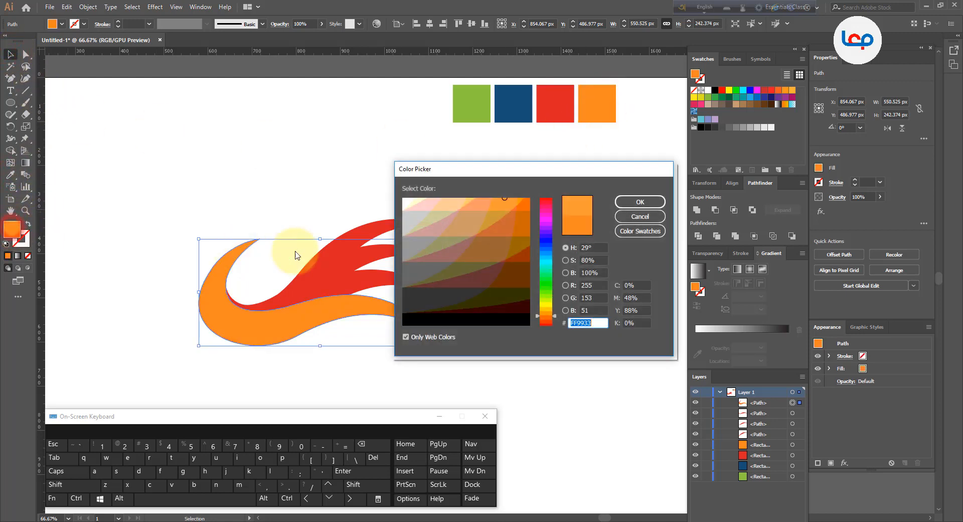
pyautogui.click(550, 310)
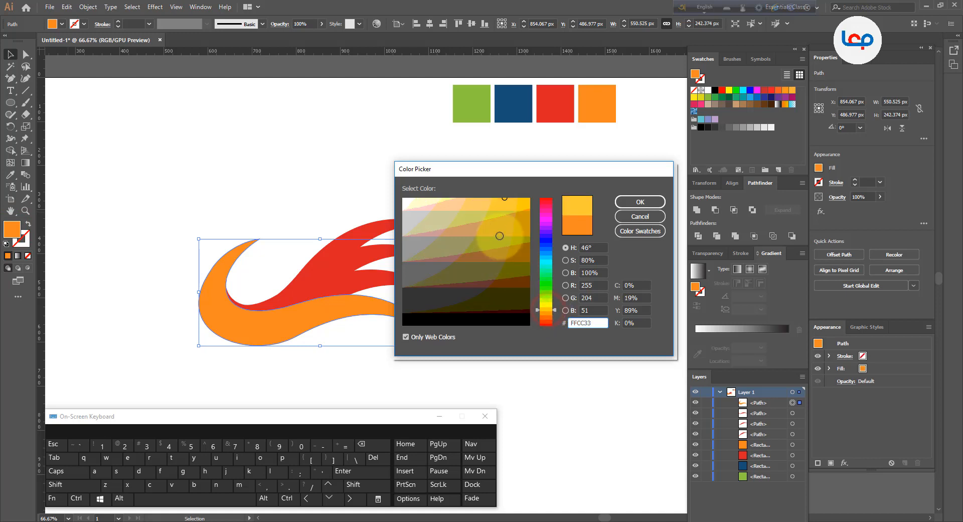
pyautogui.click(637, 201)
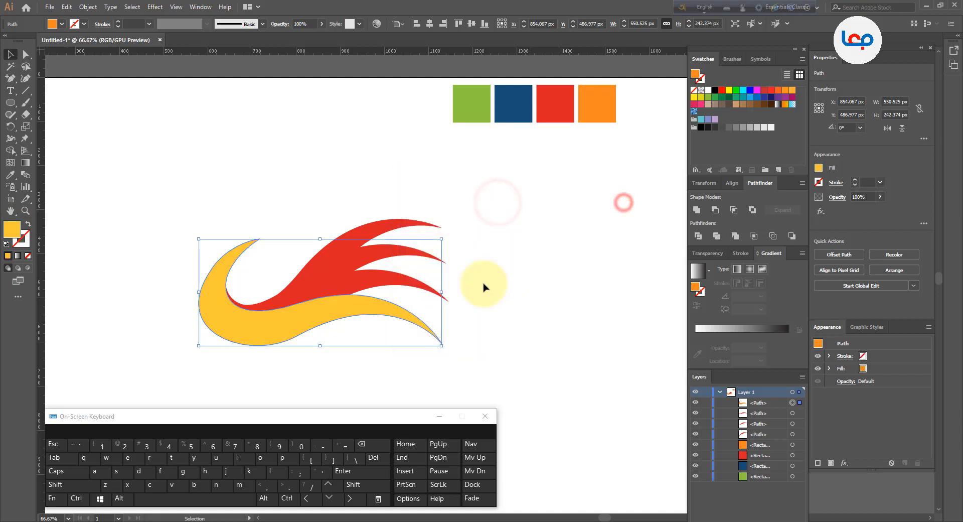
pyautogui.click(476, 293)
# - Fill the swoosh directly above the golden yellow one with the red sampled from the red square
pyautogui.click(379, 286)
pyautogui.click(10, 174)
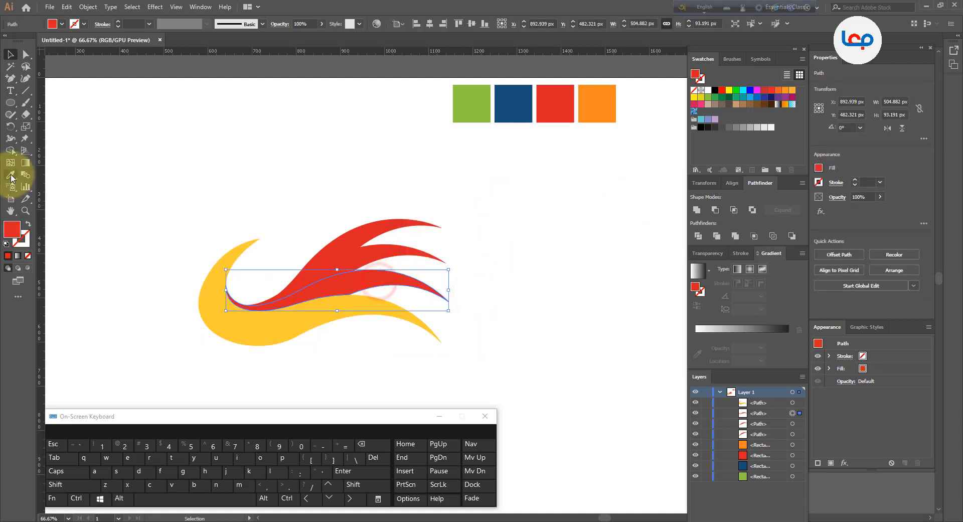
pyautogui.click(557, 99)
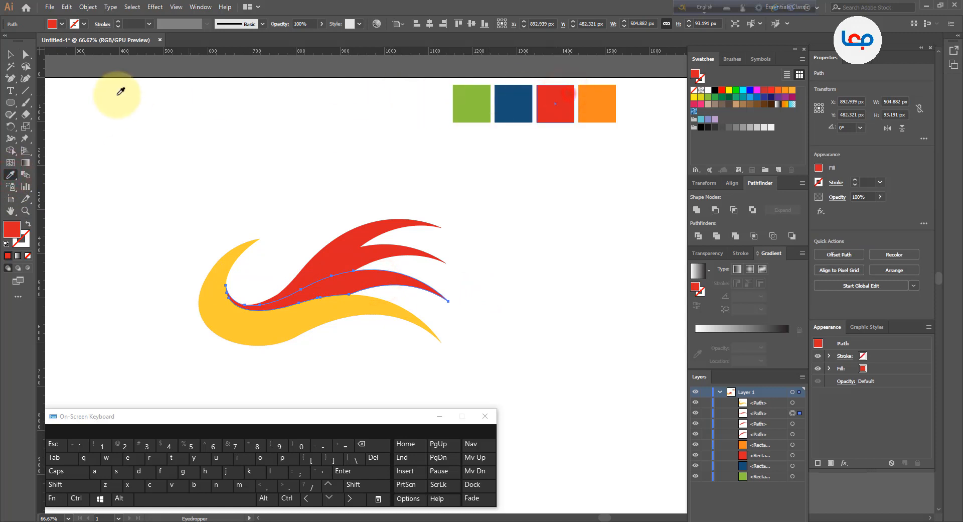
pyautogui.click(10, 54)
pyautogui.click(261, 161)
# - Fill the second swoosh from the top with the dark blue sampled from the blue square
pyautogui.click(344, 252)
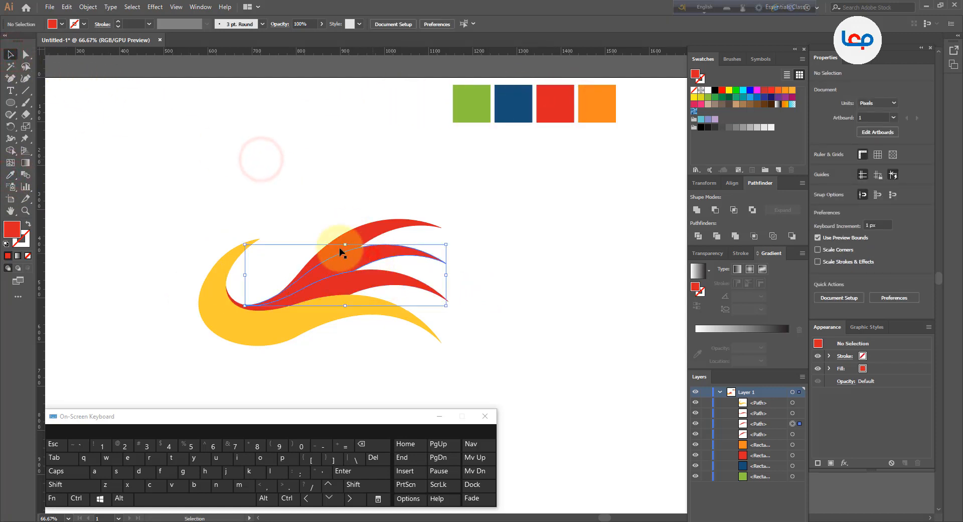
pyautogui.click(10, 174)
pyautogui.click(511, 102)
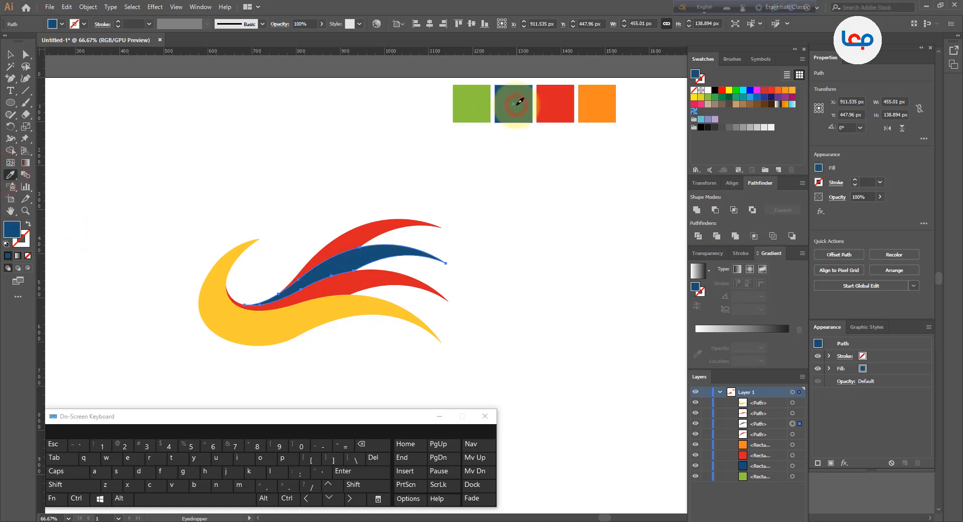
pyautogui.click(11, 55)
pyautogui.click(258, 150)
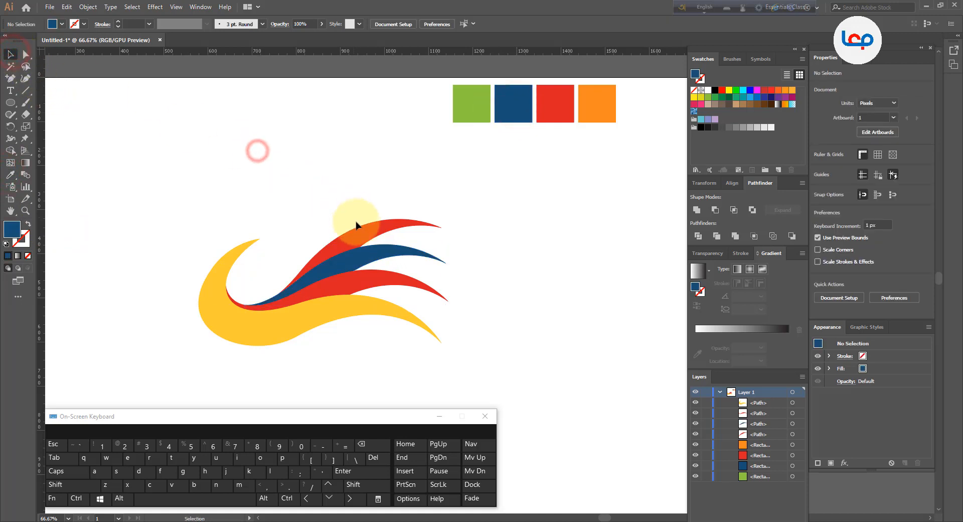
# - Fill the uppermost swoosh with the green sampled from the green square and deselect it
pyautogui.click(359, 220)
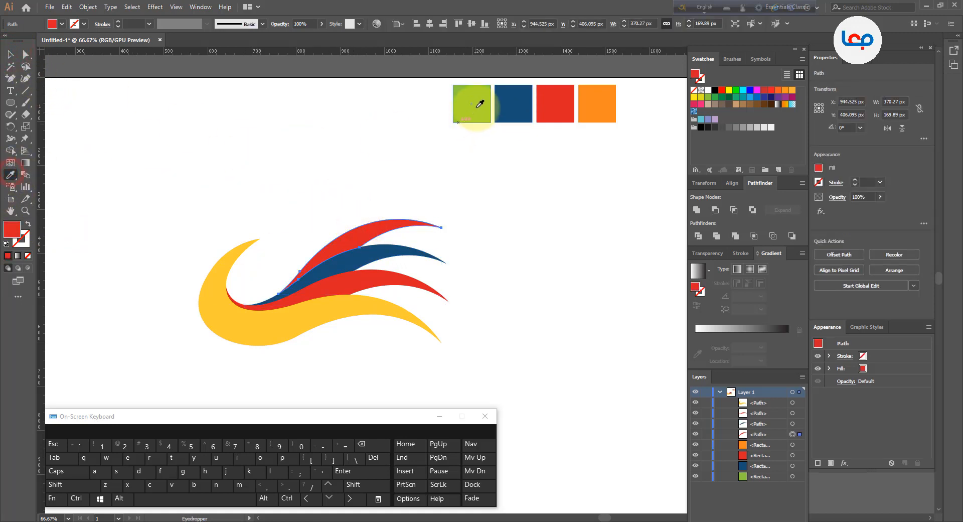
pyautogui.click(480, 103)
pyautogui.click(10, 54)
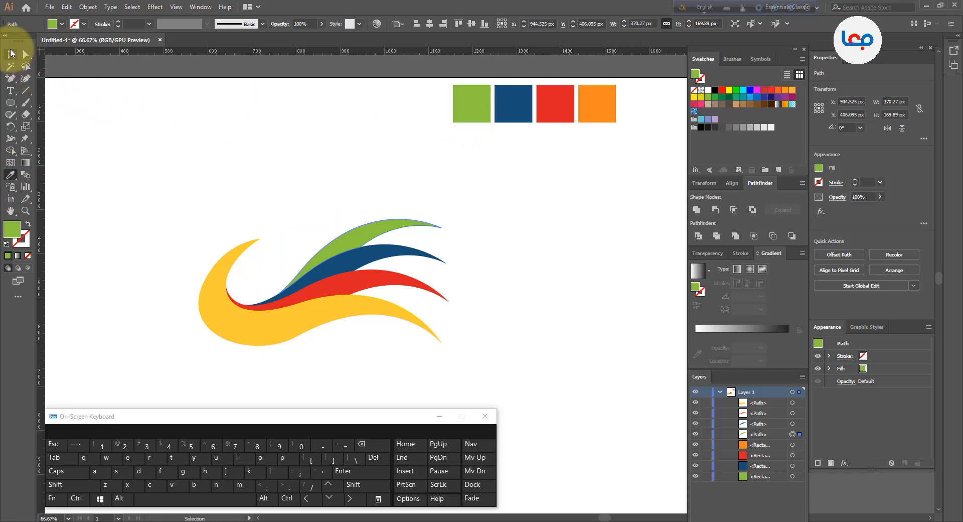
pyautogui.click(224, 133)
# - Group the four coloured swooshes and move the group to the right half of the artboard
pyautogui.scroll(-2, 316, 165)
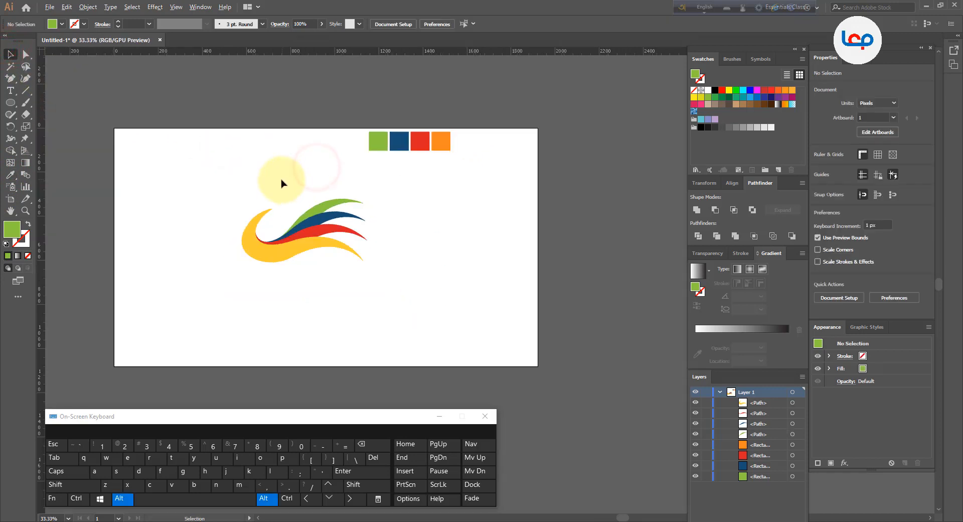
pyautogui.scroll(1, 281, 183)
pyautogui.moveTo(182, 207); pyautogui.dragTo(422, 323)
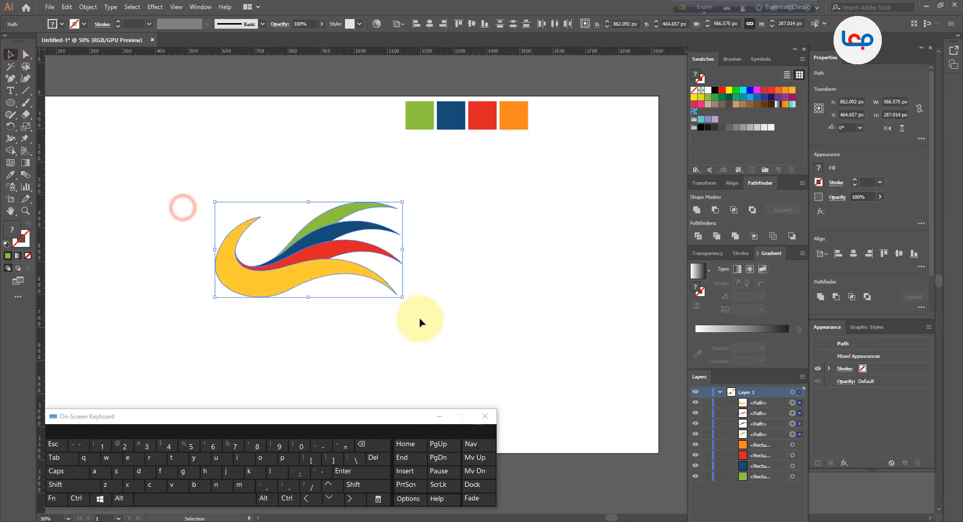
pyautogui.rightClick(334, 261)
pyautogui.click(359, 321)
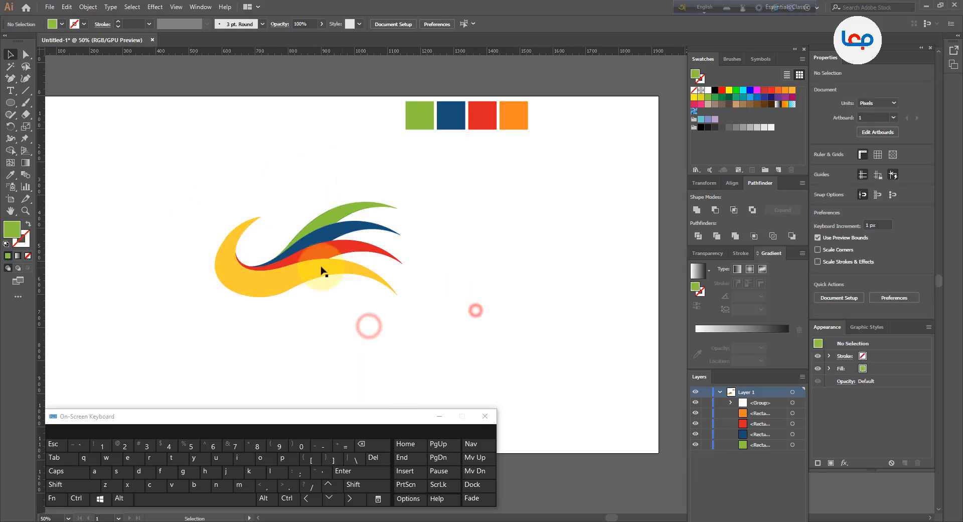
pyautogui.moveTo(314, 264); pyautogui.dragTo(510, 276)
# - Delete the four colour sample squares above the logo
pyautogui.moveTo(552, 122); pyautogui.dragTo(333, 151)
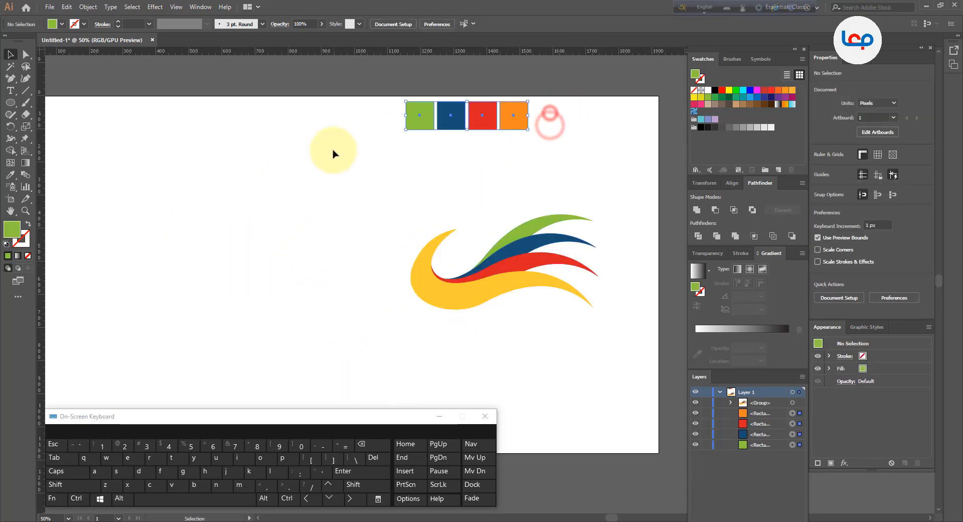
pyautogui.press('Delete')
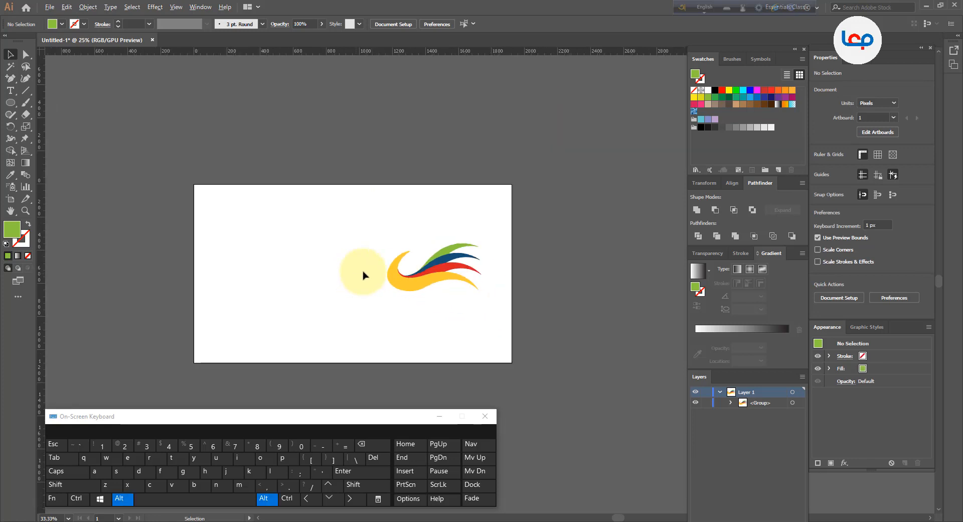
pyautogui.scroll(-1, 363, 271)
pyautogui.scroll(1, 442, 271)
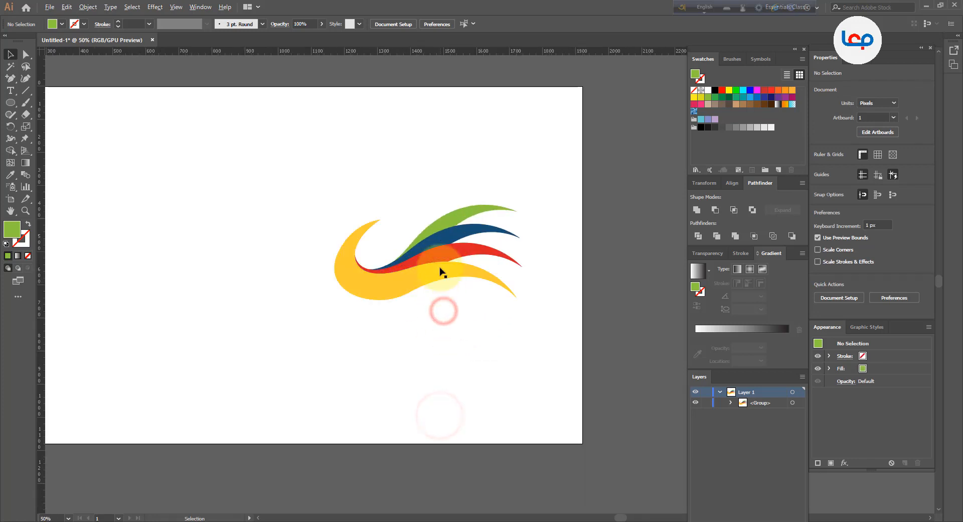
# - Enlarge the logo group to about 863 by 437 px, shift it slightly left, and deselect it
pyautogui.click(437, 261)
pyautogui.moveTo(519, 208); pyautogui.dragTo(568, 182)
pyautogui.moveTo(459, 249); pyautogui.dragTo(445, 247)
pyautogui.click(470, 369)
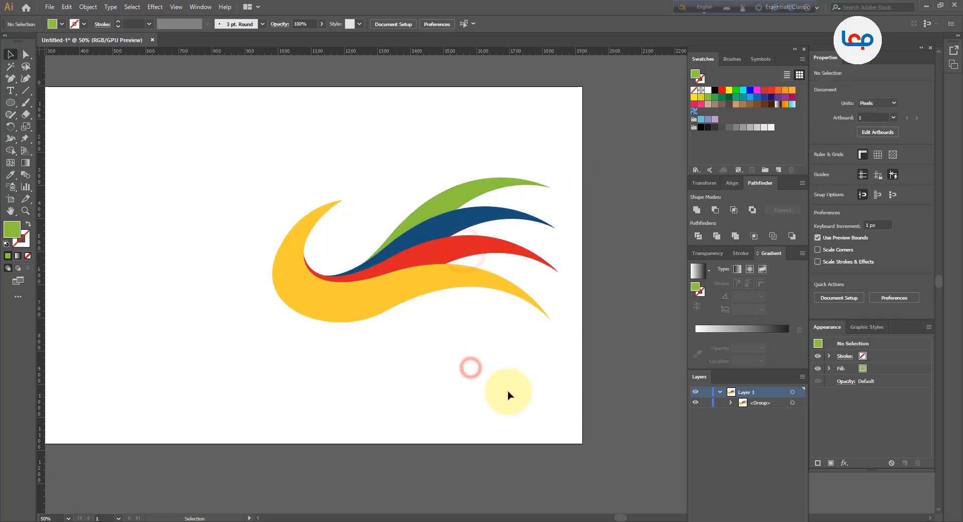
# - Start a Drop Shadow effect on the logo group with the preview turned on
pyautogui.click(442, 271)
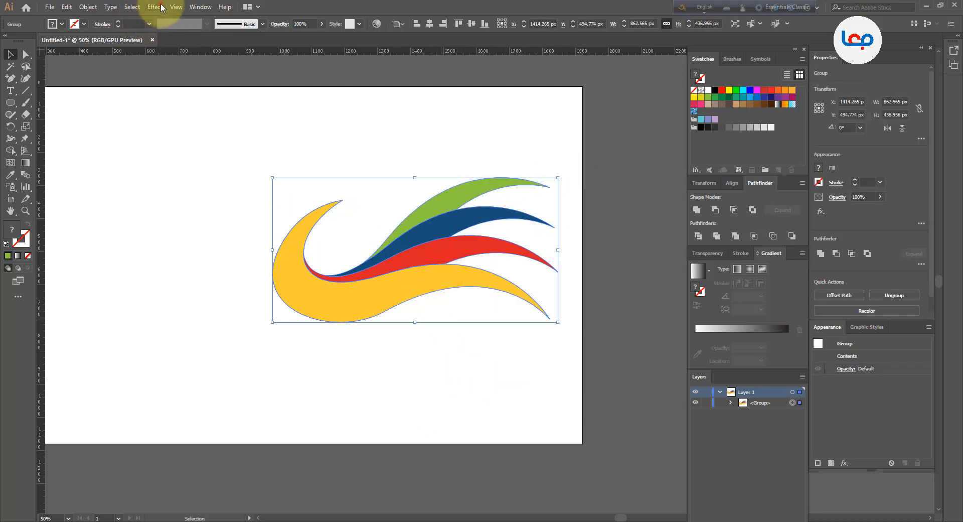
pyautogui.click(161, 7)
pyautogui.click(203, 122)
pyautogui.click(285, 122)
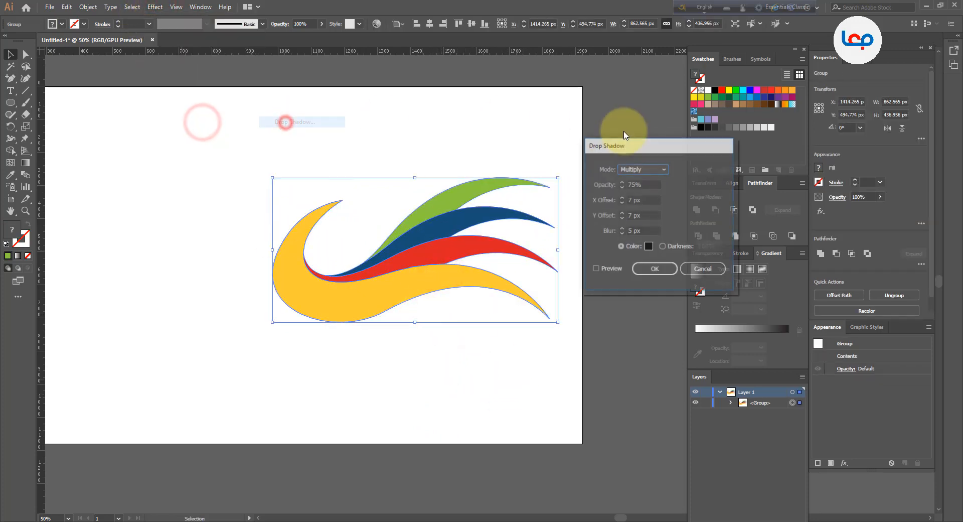
pyautogui.click(610, 272)
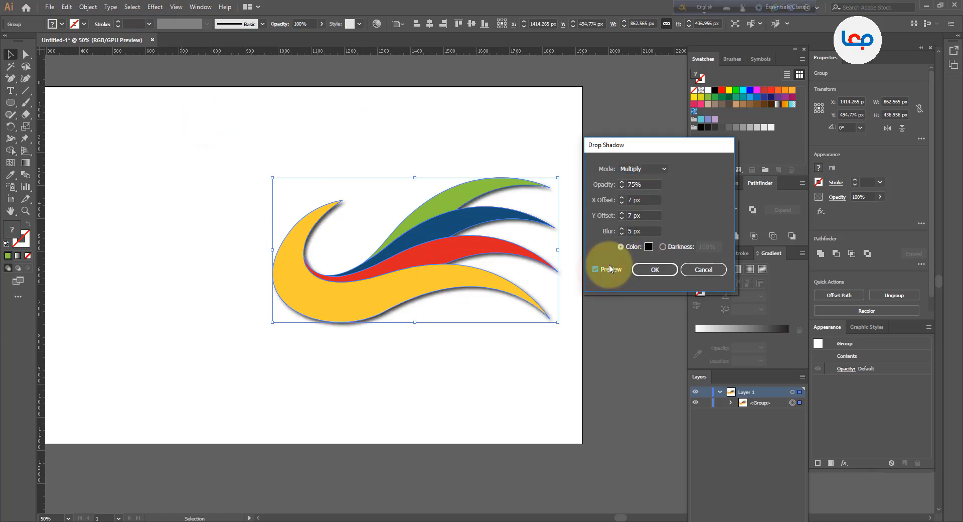
# - Try a drop shadow blur of 1 px and a Y offset of 1 px
pyautogui.click(632, 231)
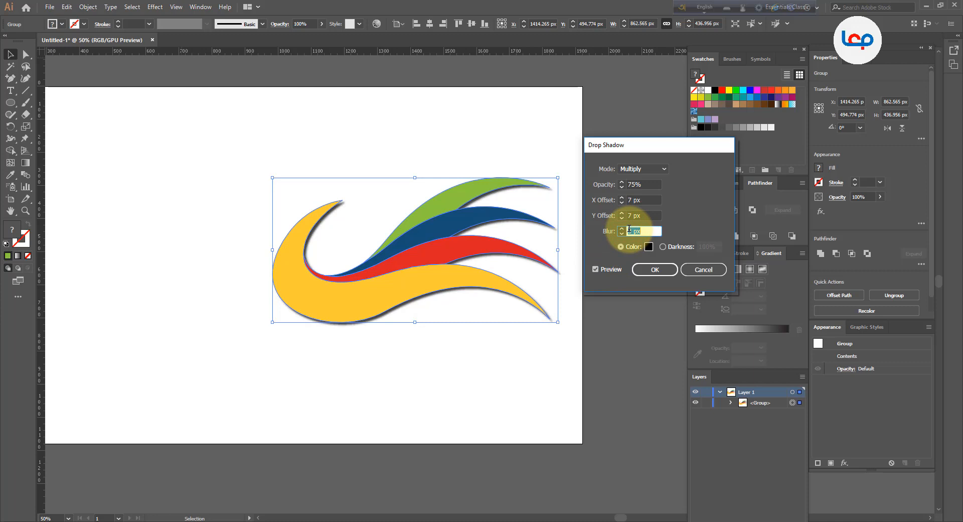
pyautogui.click(631, 215)
pyautogui.press('Down')
pyautogui.press('Down')
pyautogui.press('Down')
pyautogui.press('Down')
pyautogui.press('Down')
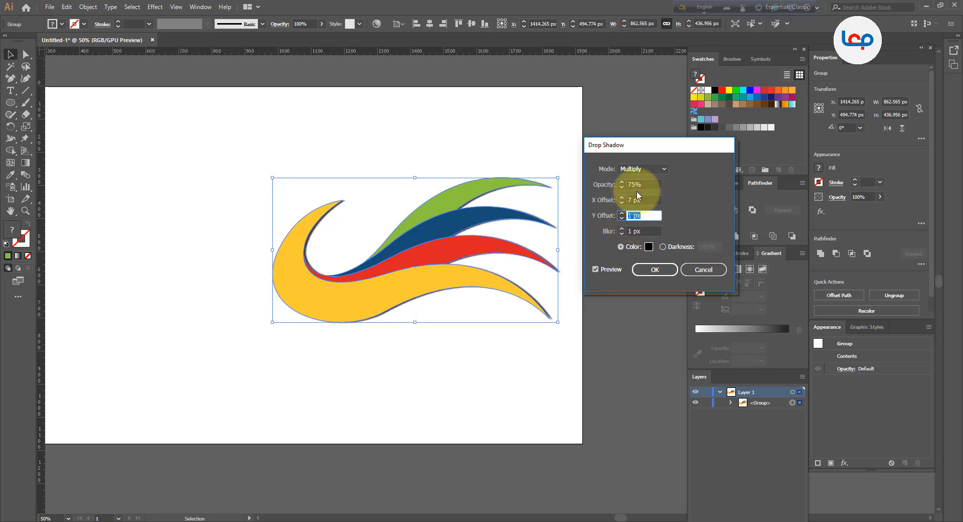
# - Try a 9 px X offset, 87% opacity and a larger blur for the drop shadow, and discard the effect
pyautogui.click(630, 200)
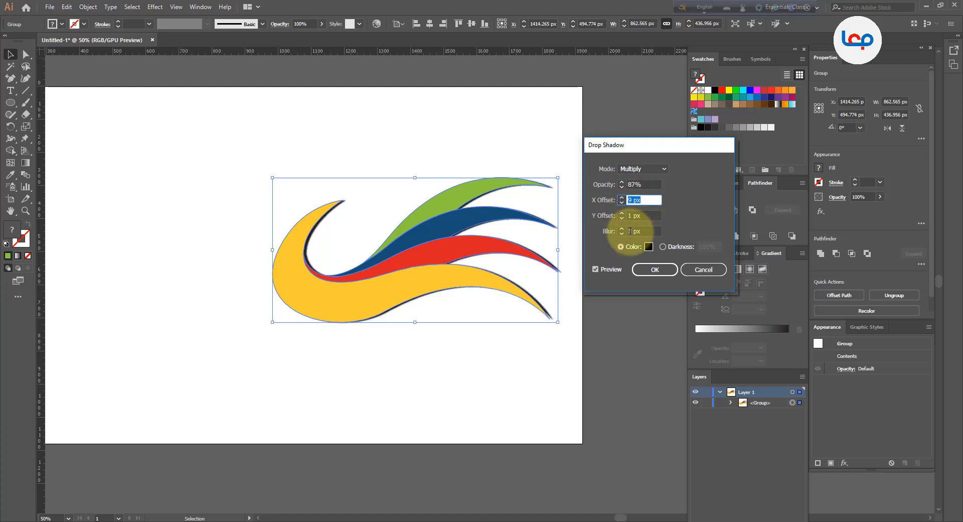
pyautogui.scroll(5, 632, 231)
pyautogui.scroll(3, 632, 231)
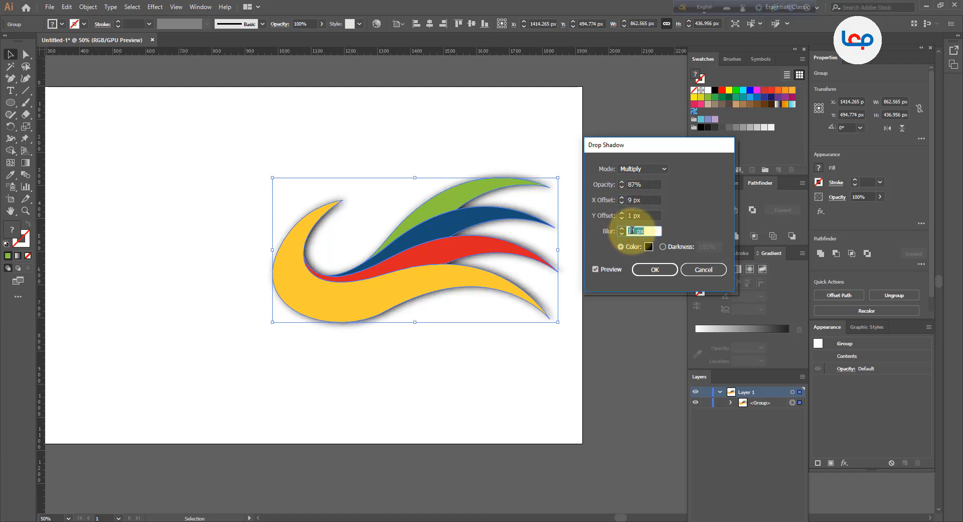
pyautogui.scroll(2, 632, 230)
pyautogui.click(703, 269)
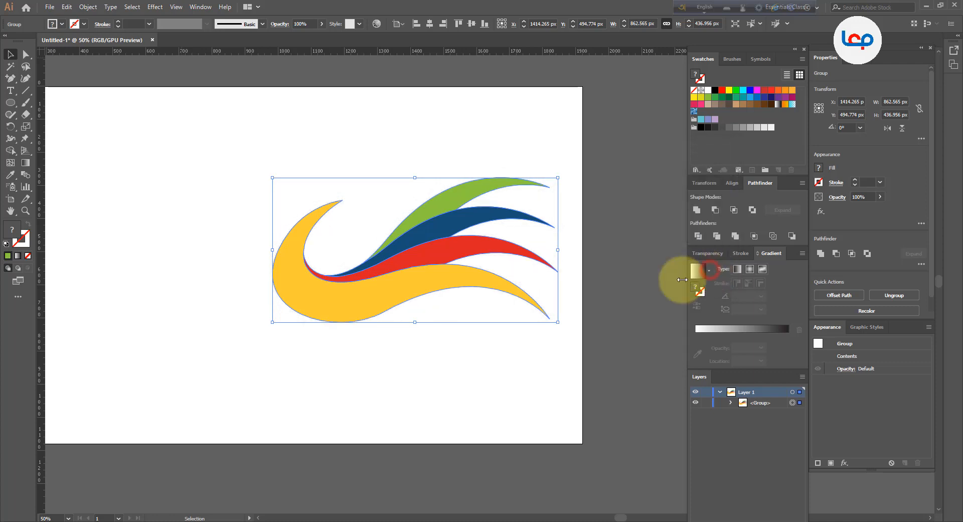
# - Deselect the logo and examine the finished swooshes from afar and up close
pyautogui.click(622, 310)
pyautogui.scroll(-2, 496, 271)
pyautogui.click(519, 311)
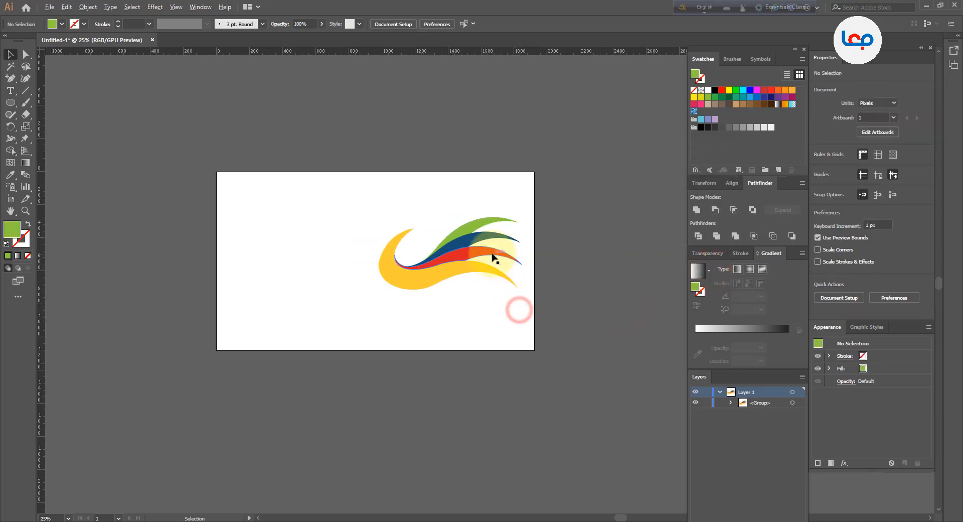
pyautogui.scroll(2, 482, 311)
pyautogui.scroll(1, 441, 215)
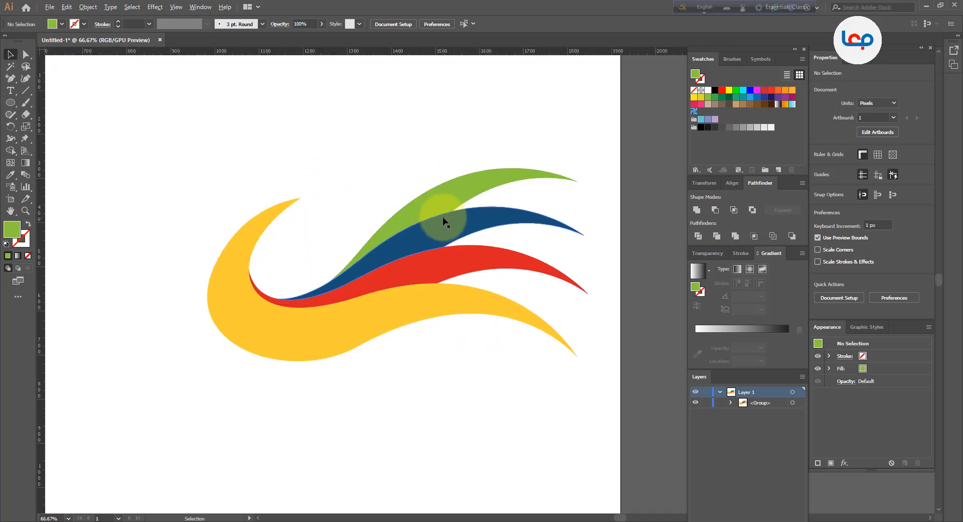
pyautogui.click(470, 340)
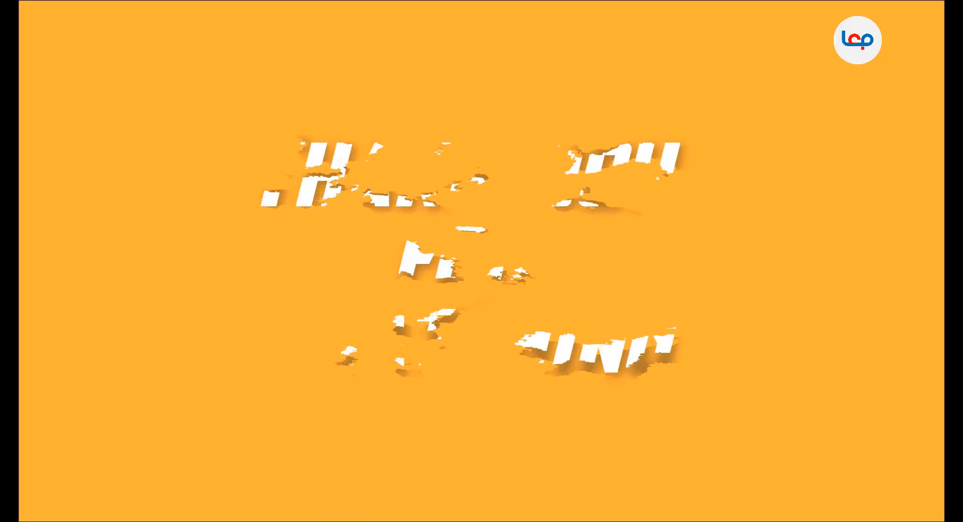